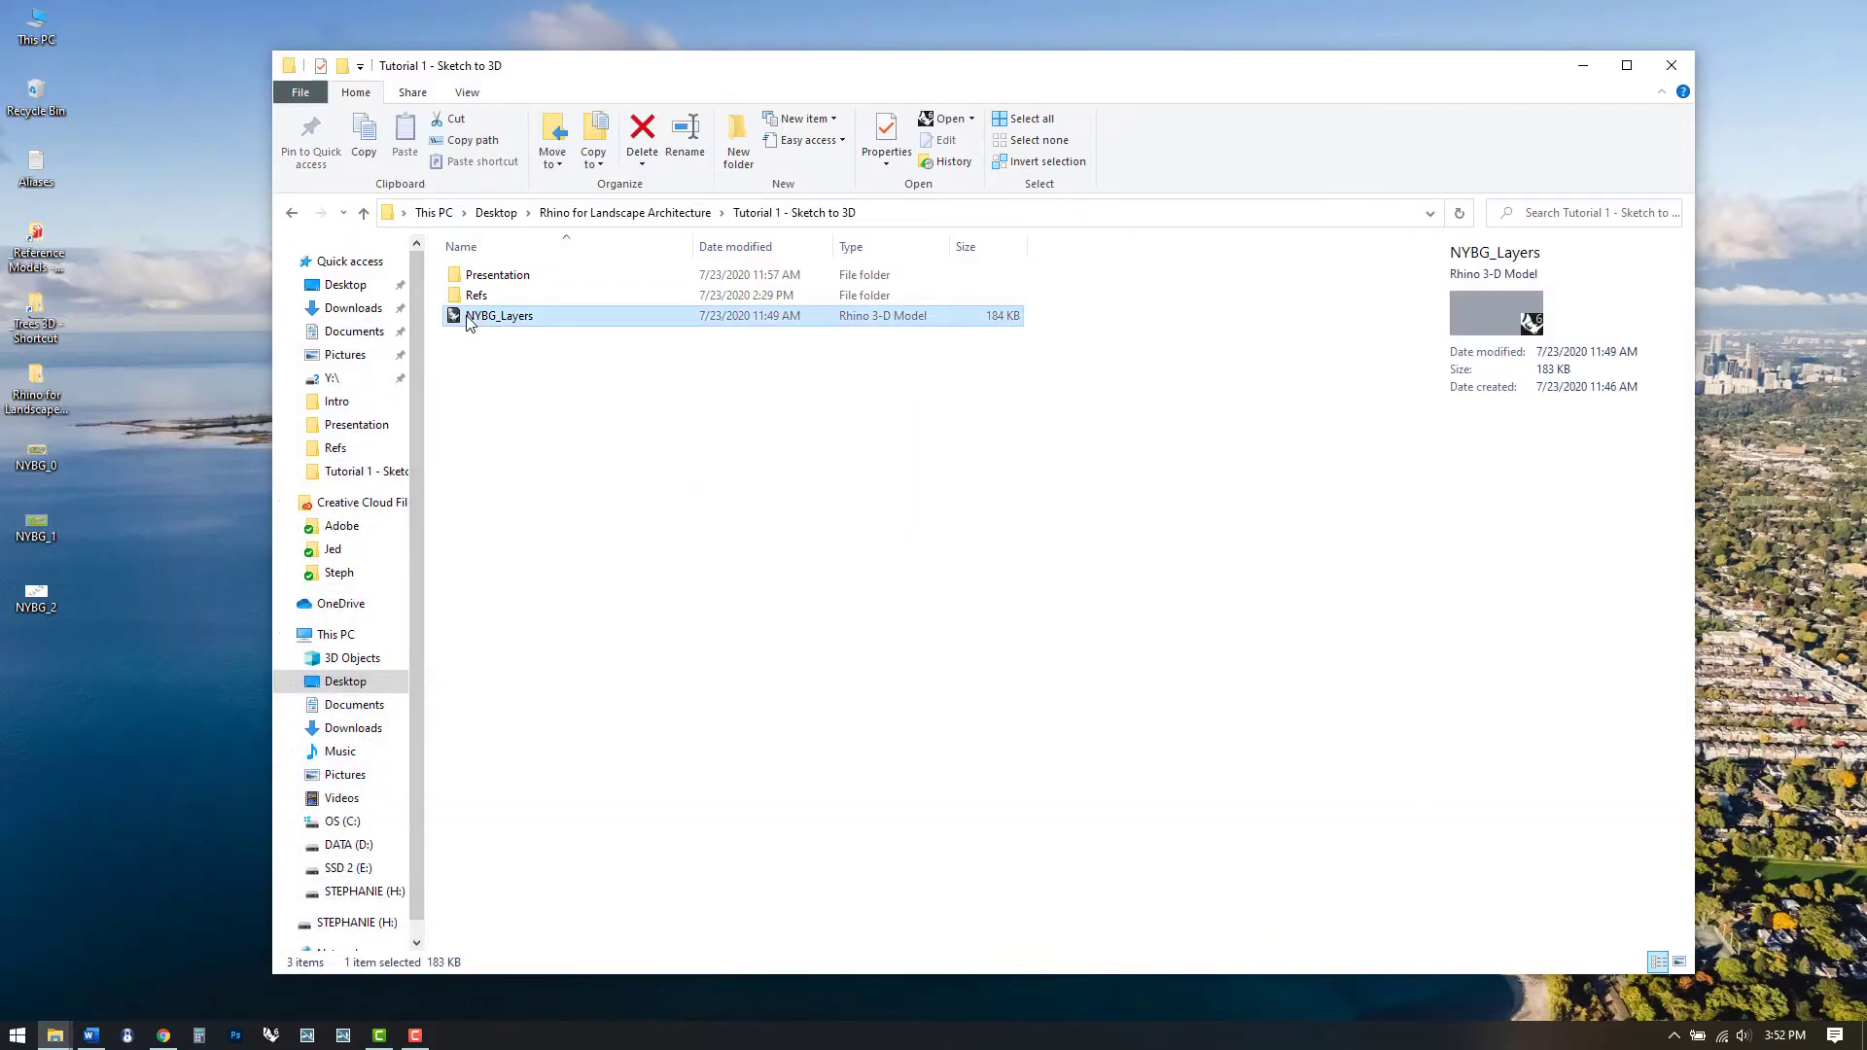
Step: Open NYBG_Layers.3dm from the Tutorial 1 - Sketch to 3D folder in Rhino 6
double_click(467, 317)
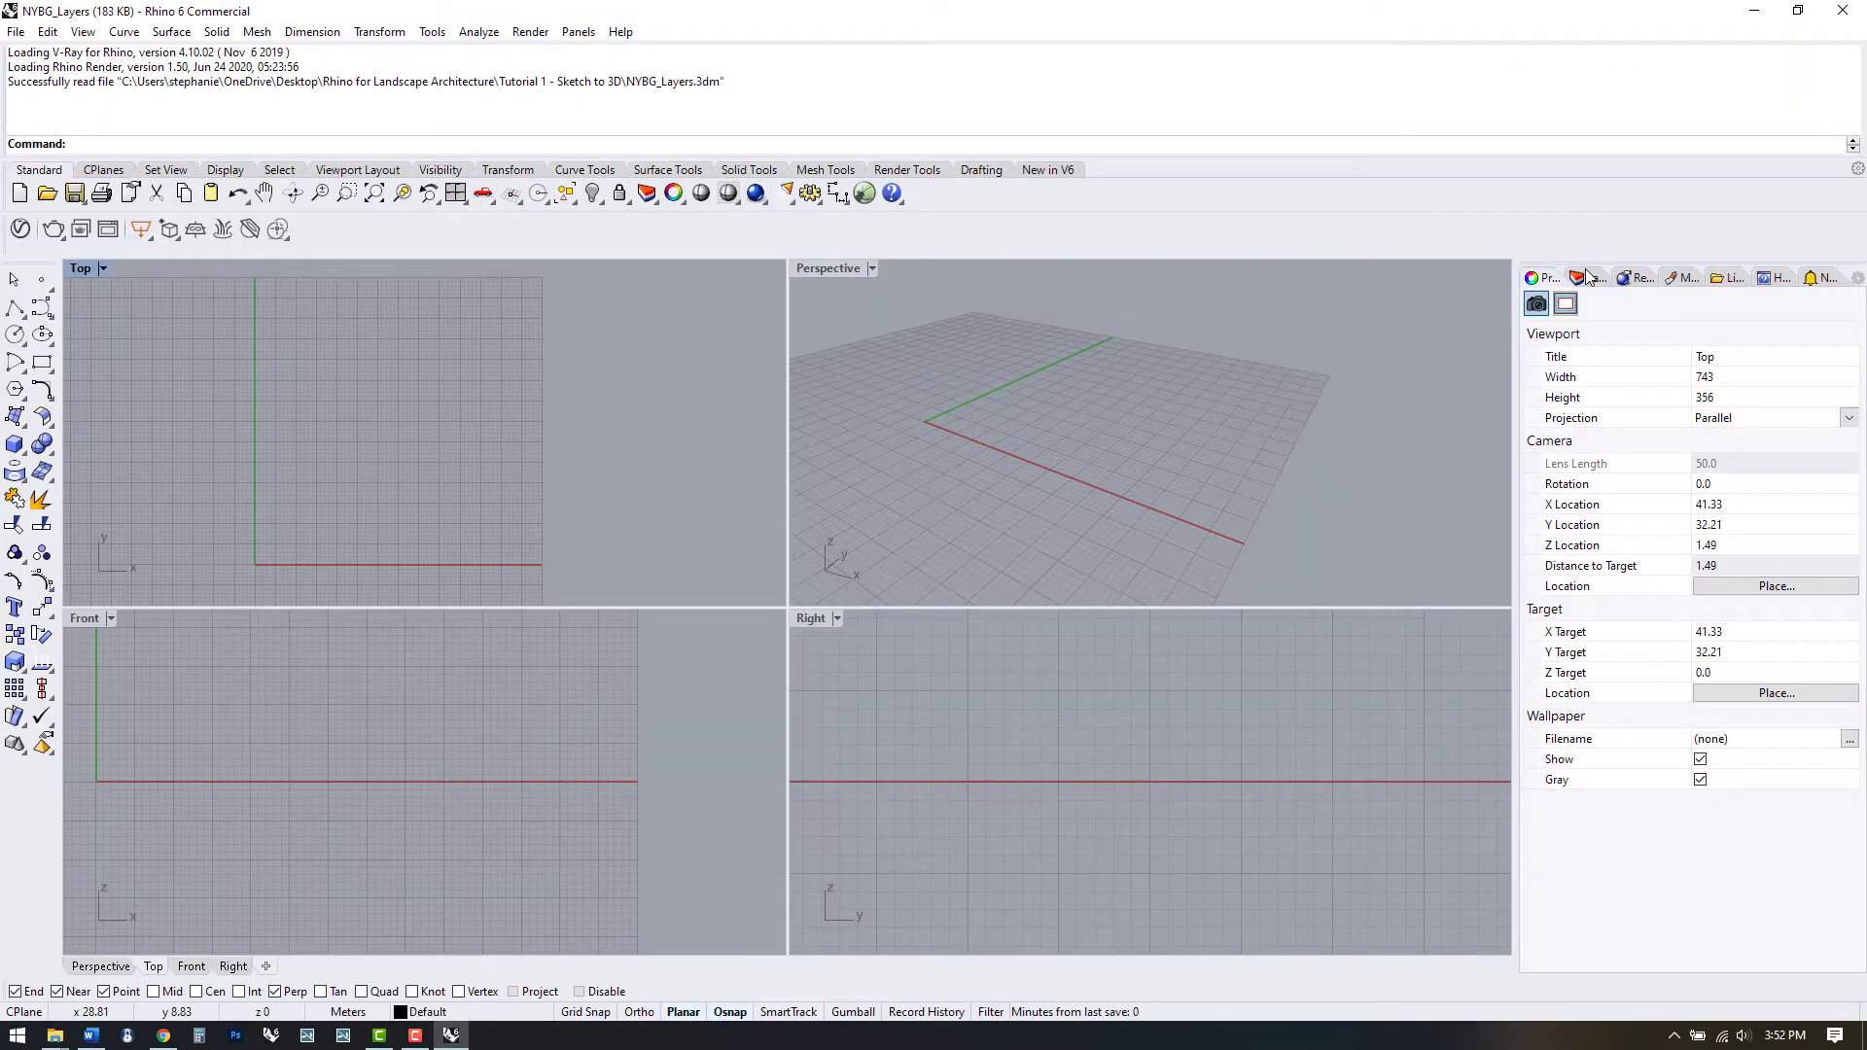
Step: Show the model's layer list, GROUND through L-WATER, in the Layers panel
left_click(1591, 280)
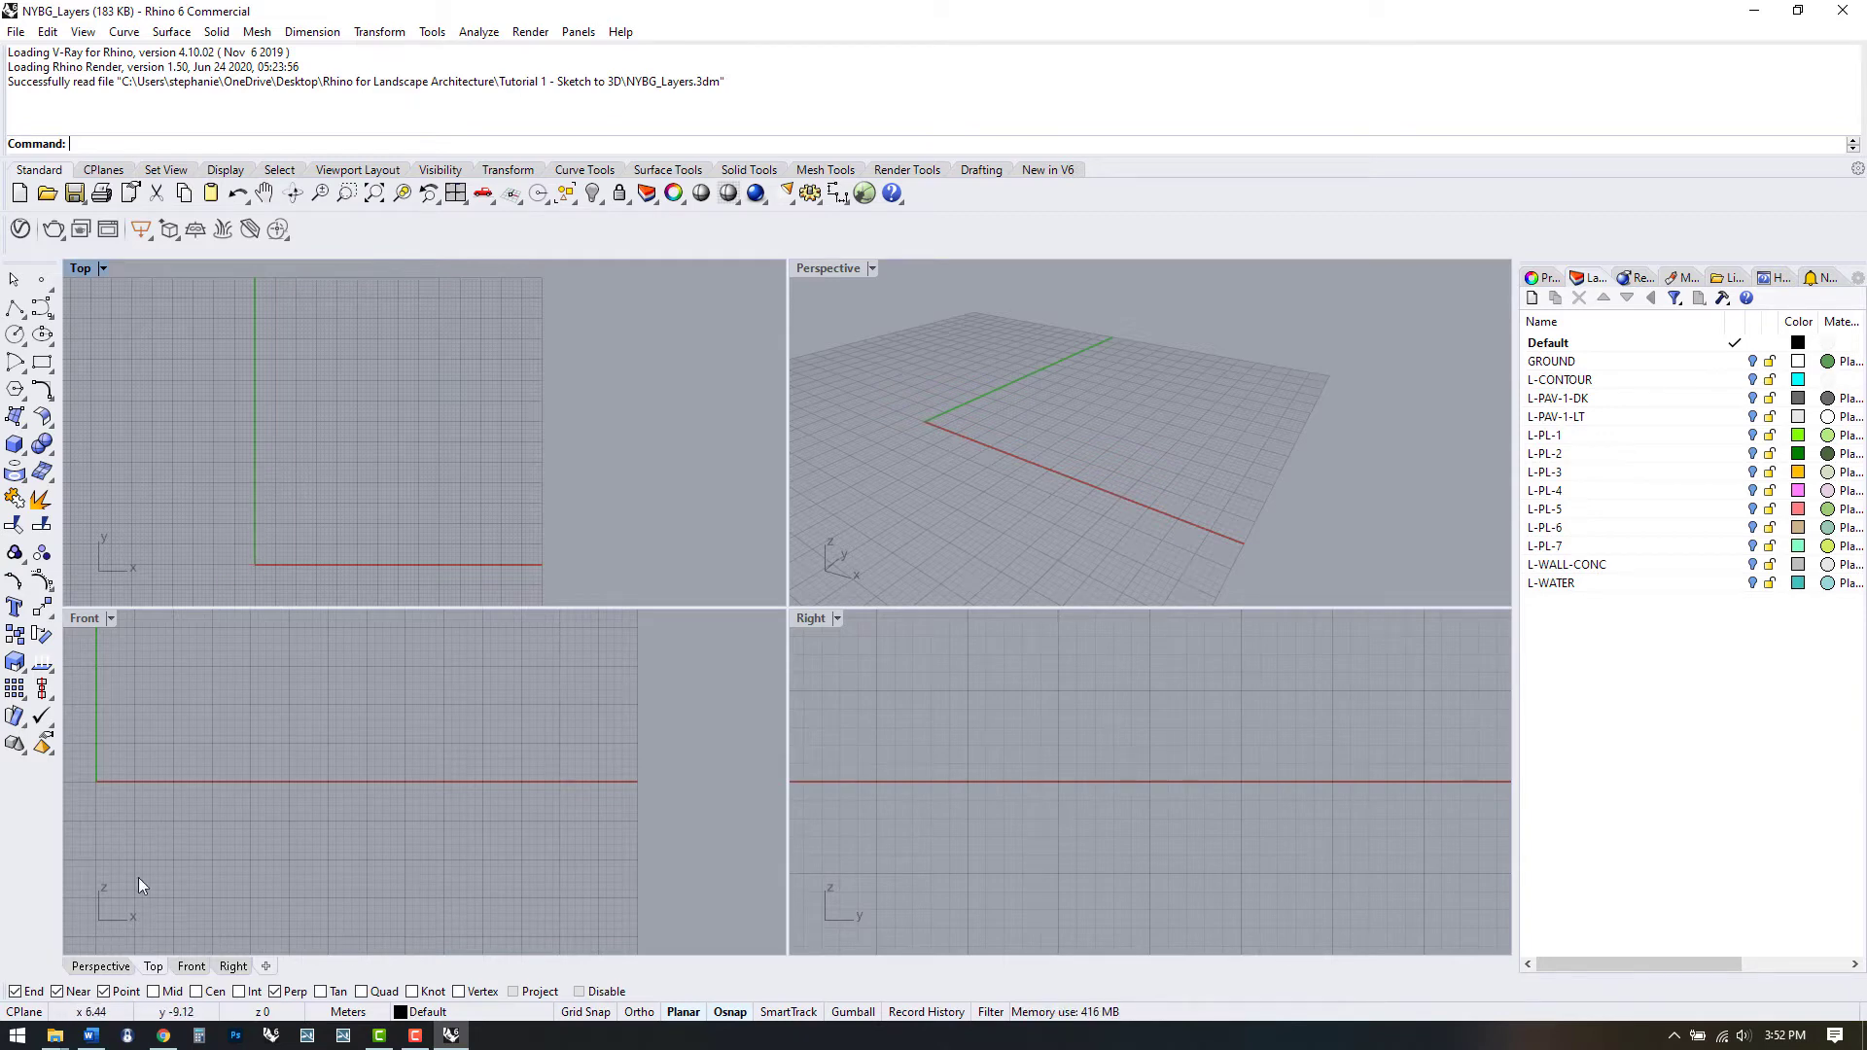
Step: Bring back the tutorial folder window, open Refs and select the Rhino Aliases file
mouse_move(55, 1033)
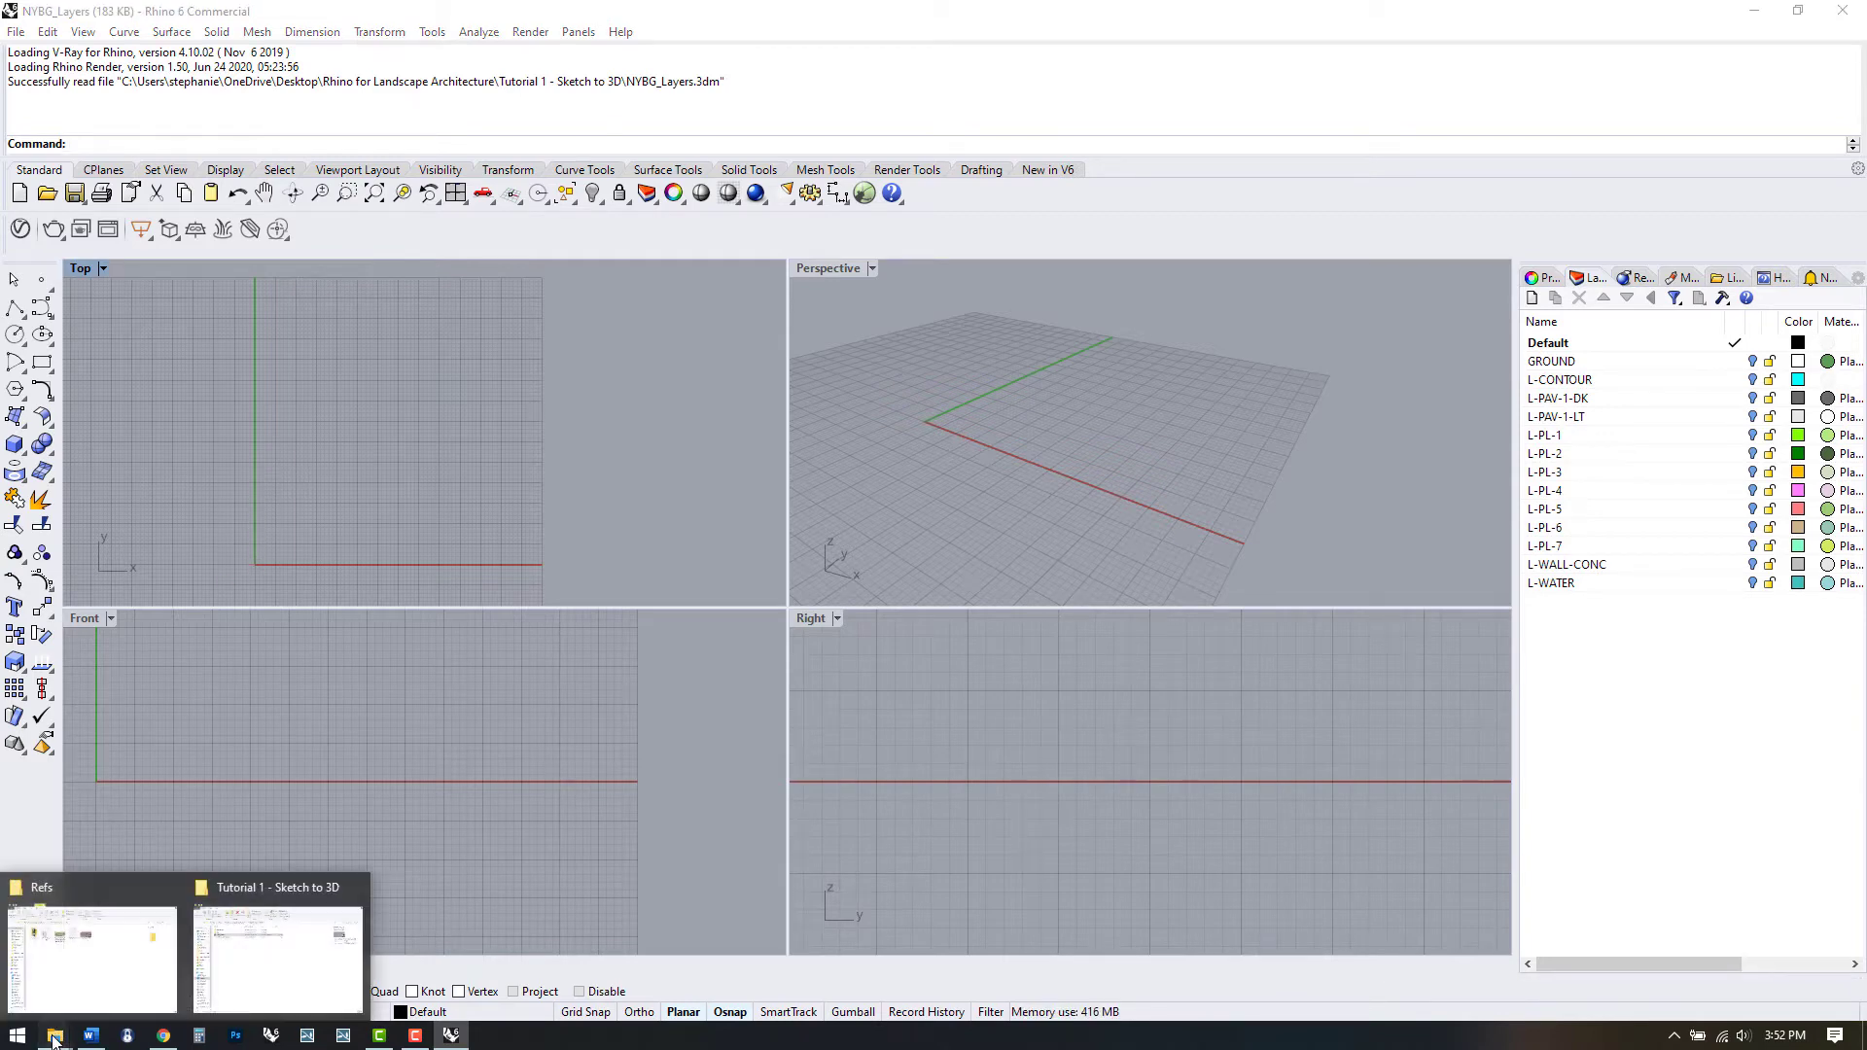
left_click(236, 968)
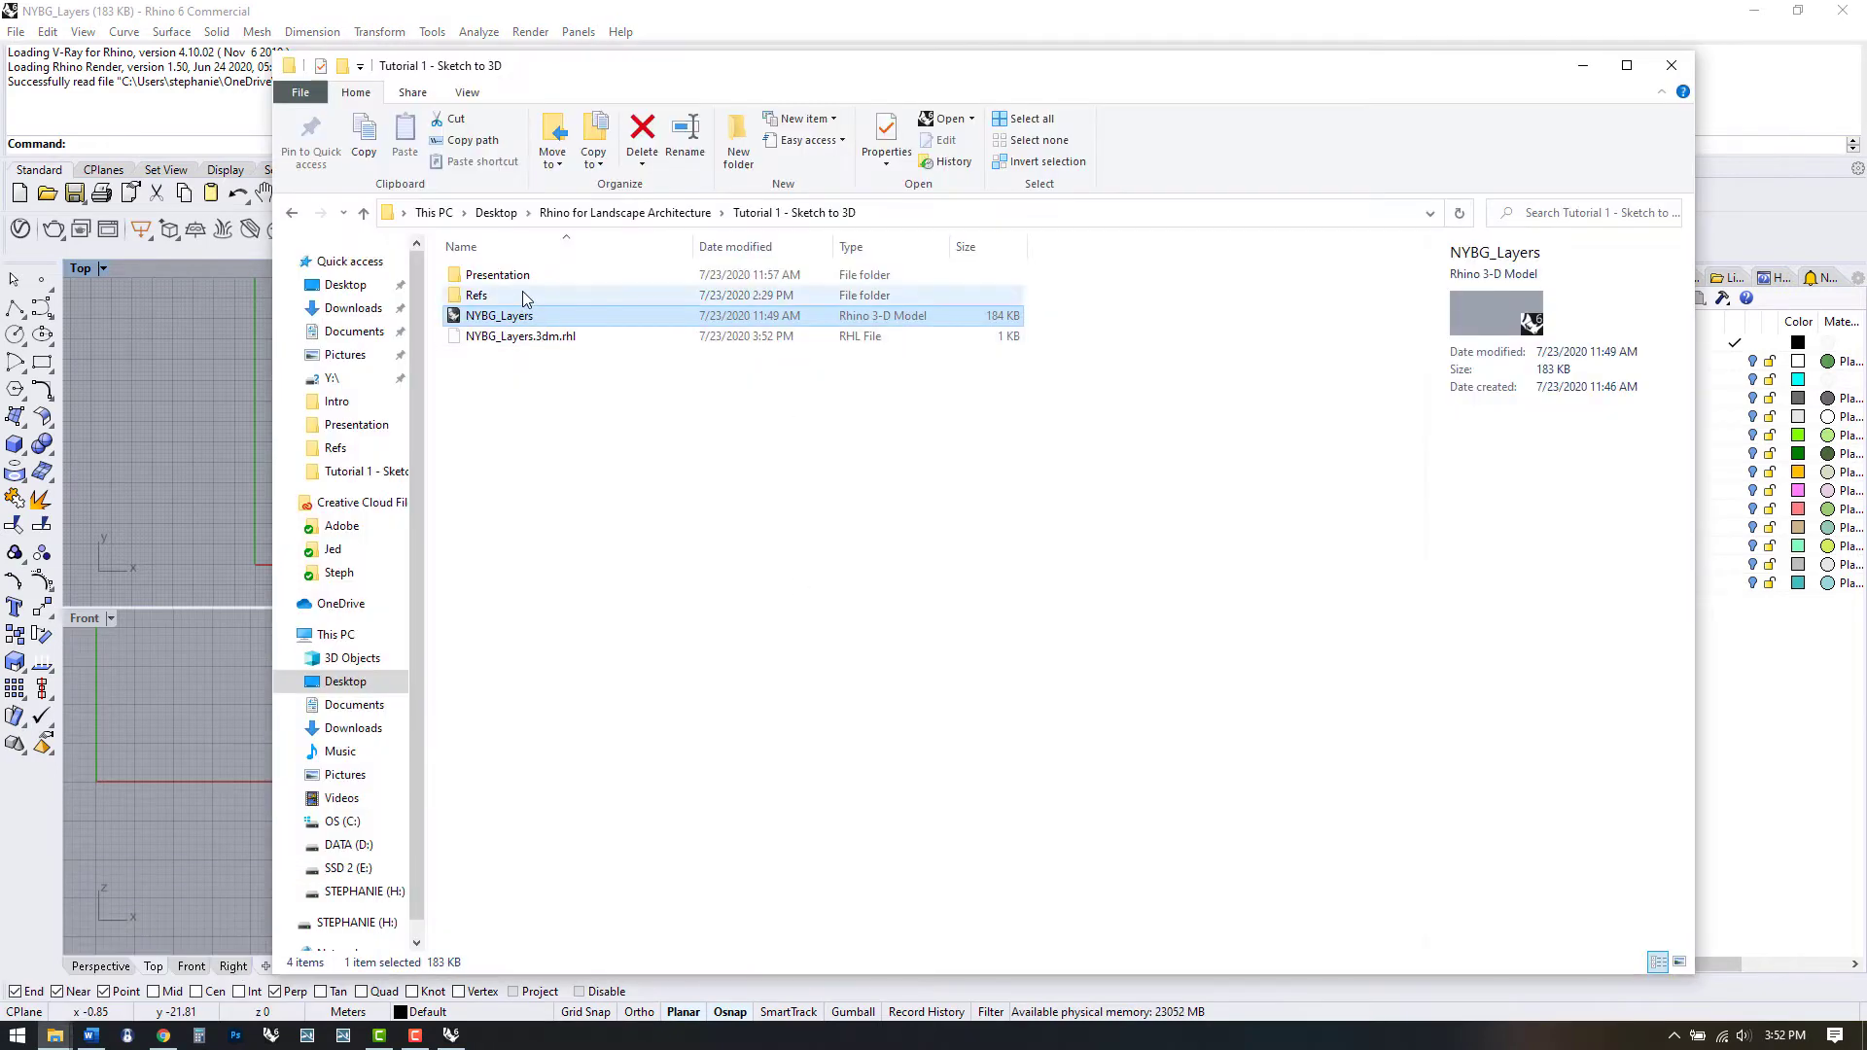
double_click(477, 297)
left_click(820, 314)
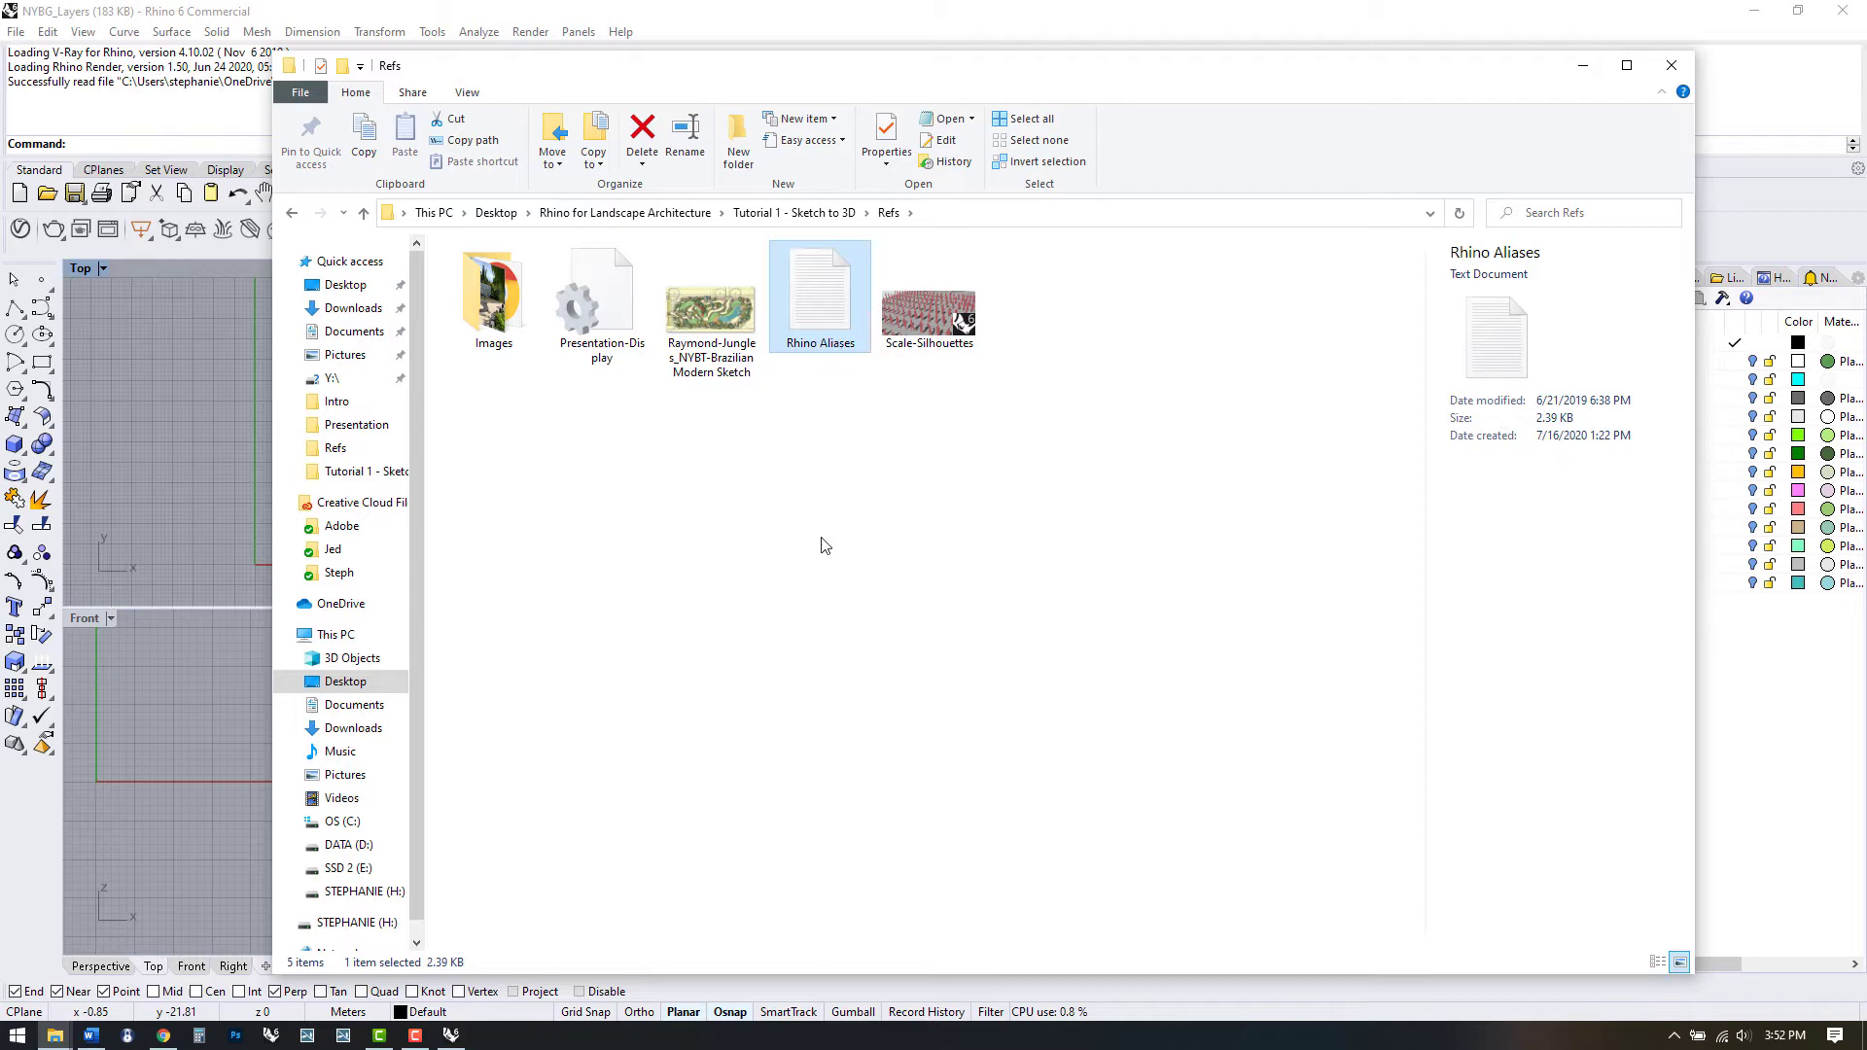
Step: Return to Rhino and open the Aliases page of the Options dialog
left_click(104, 414)
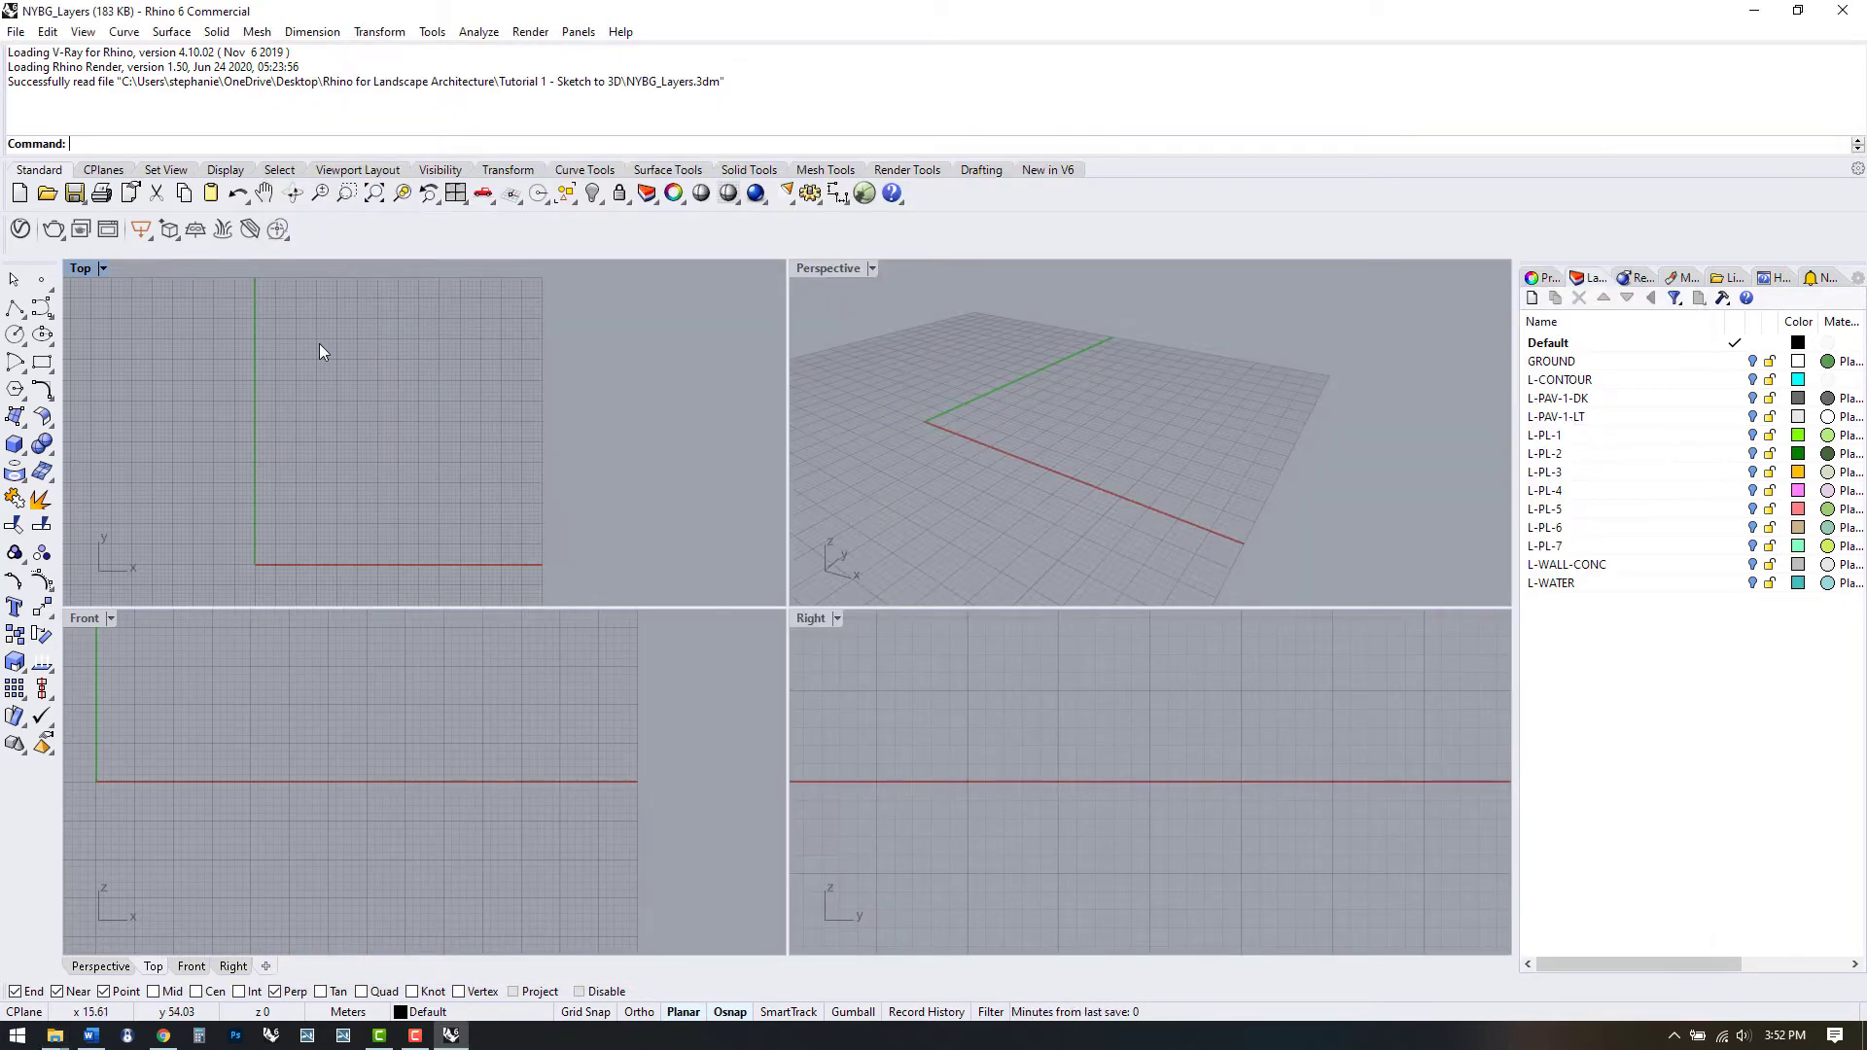
type("Options")
key("Return")
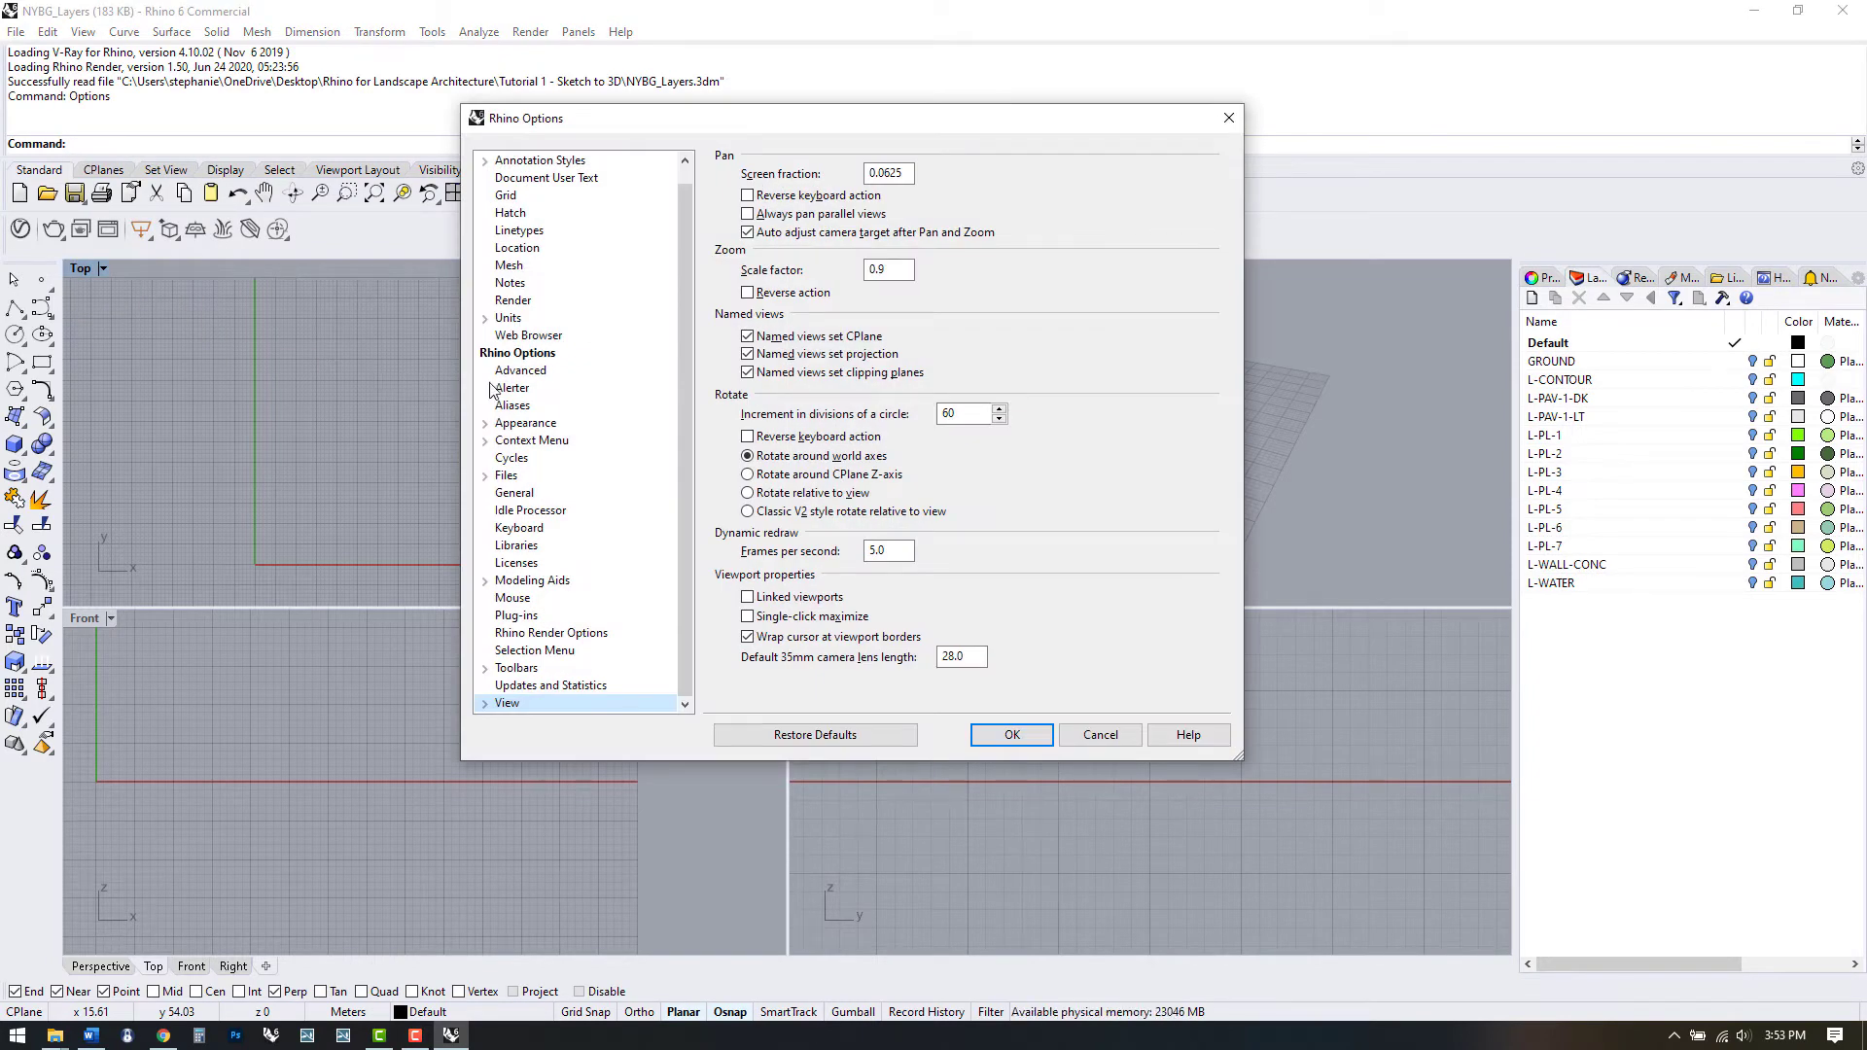
left_click(508, 407)
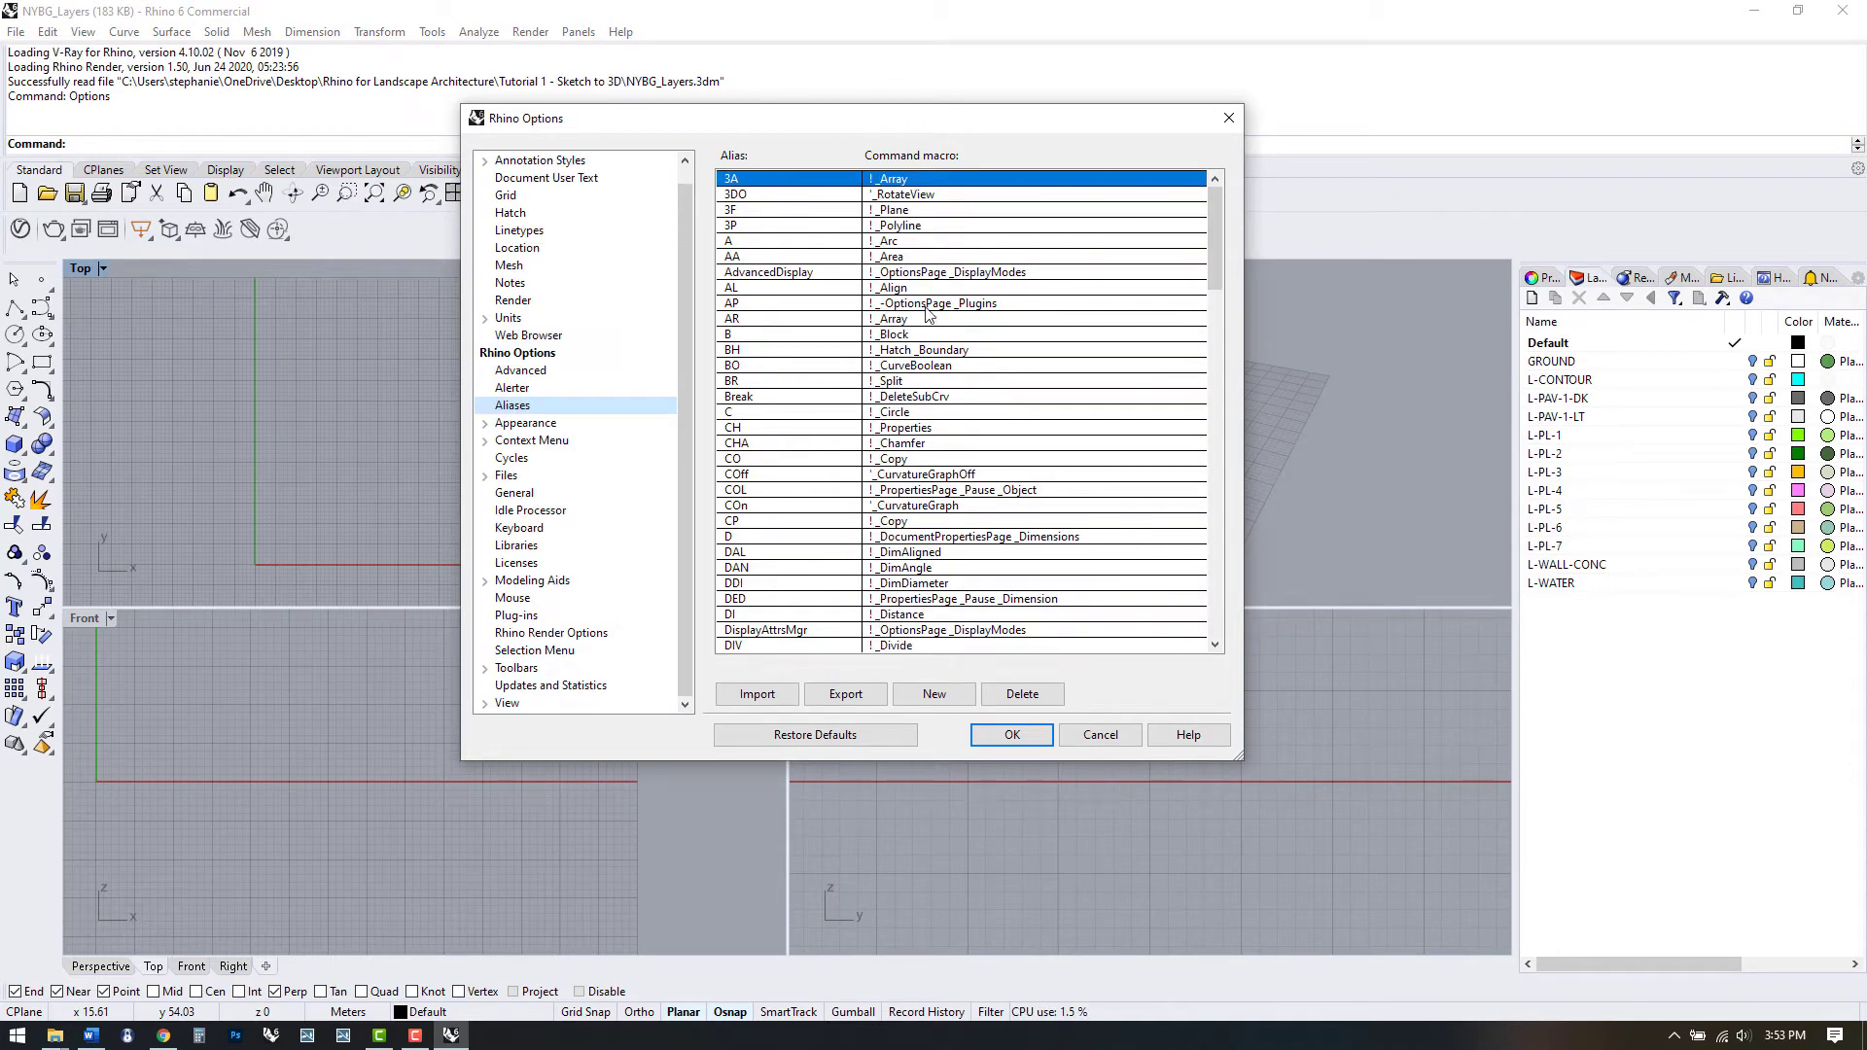
left_click(1100, 735)
left_click(82, 32)
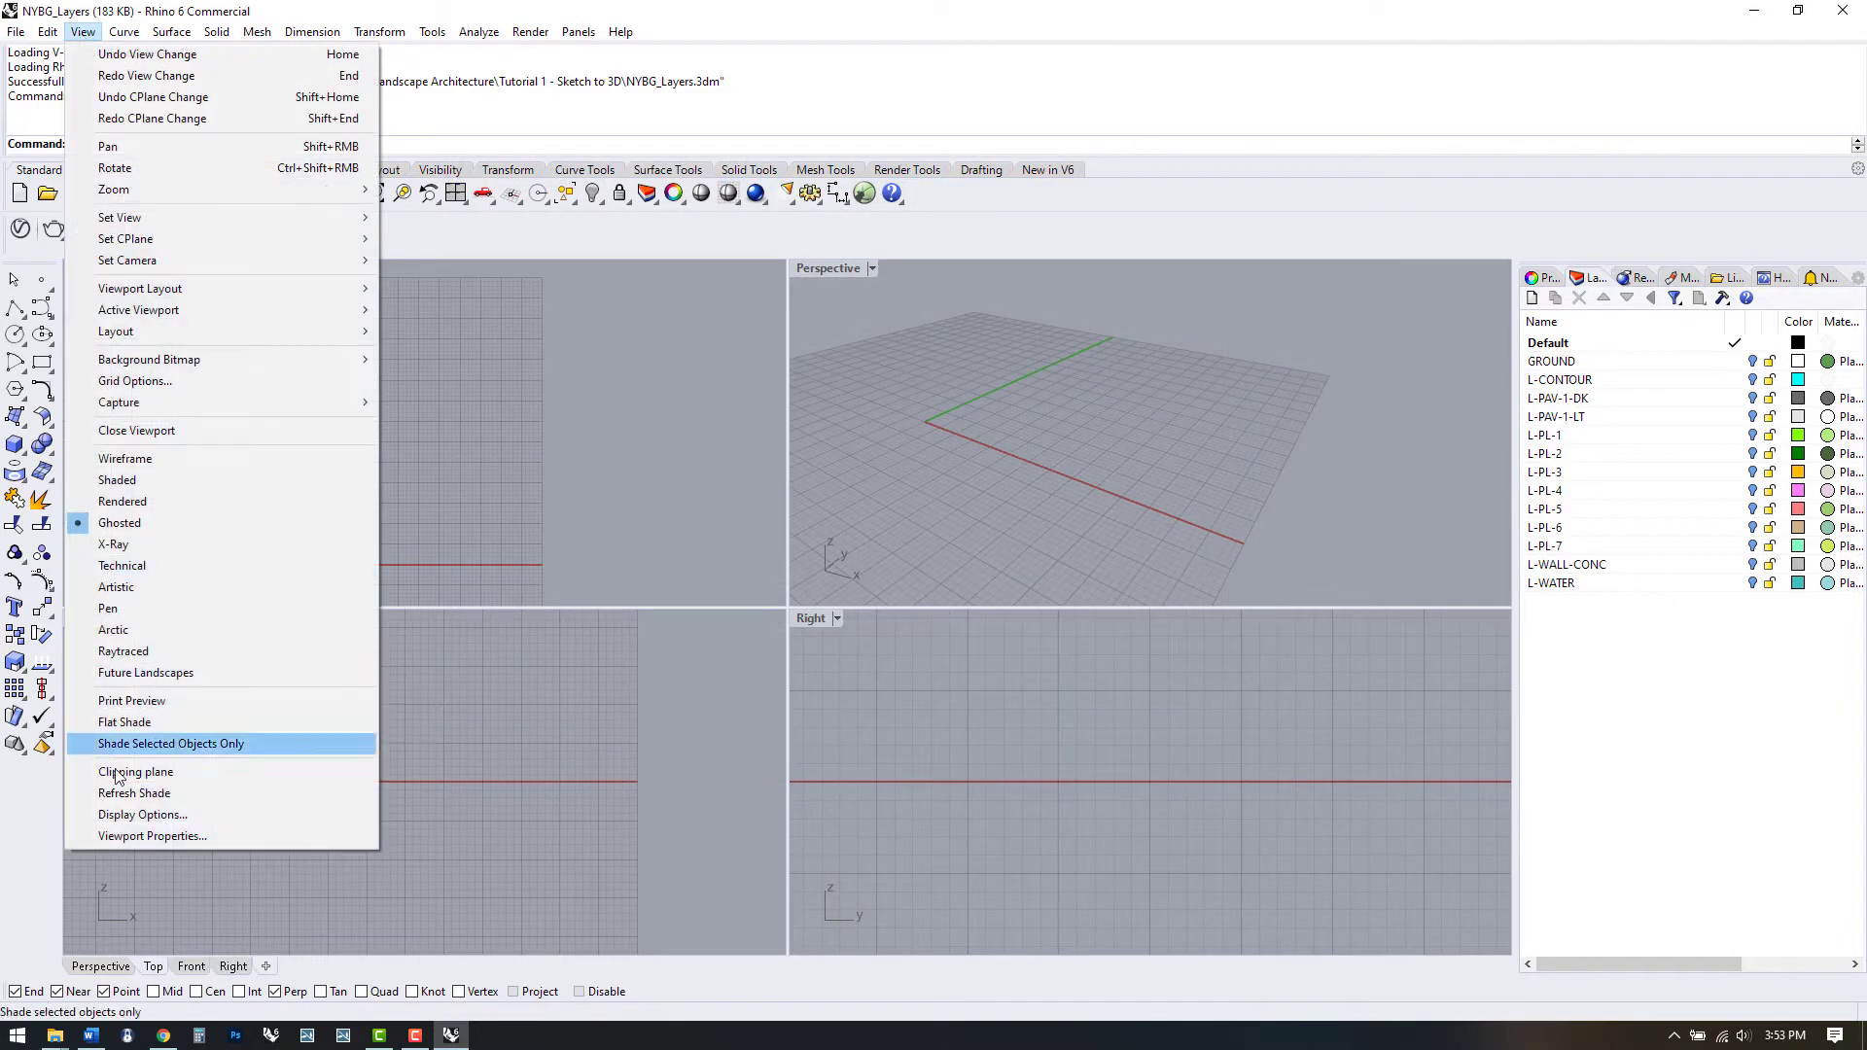
left_click(142, 815)
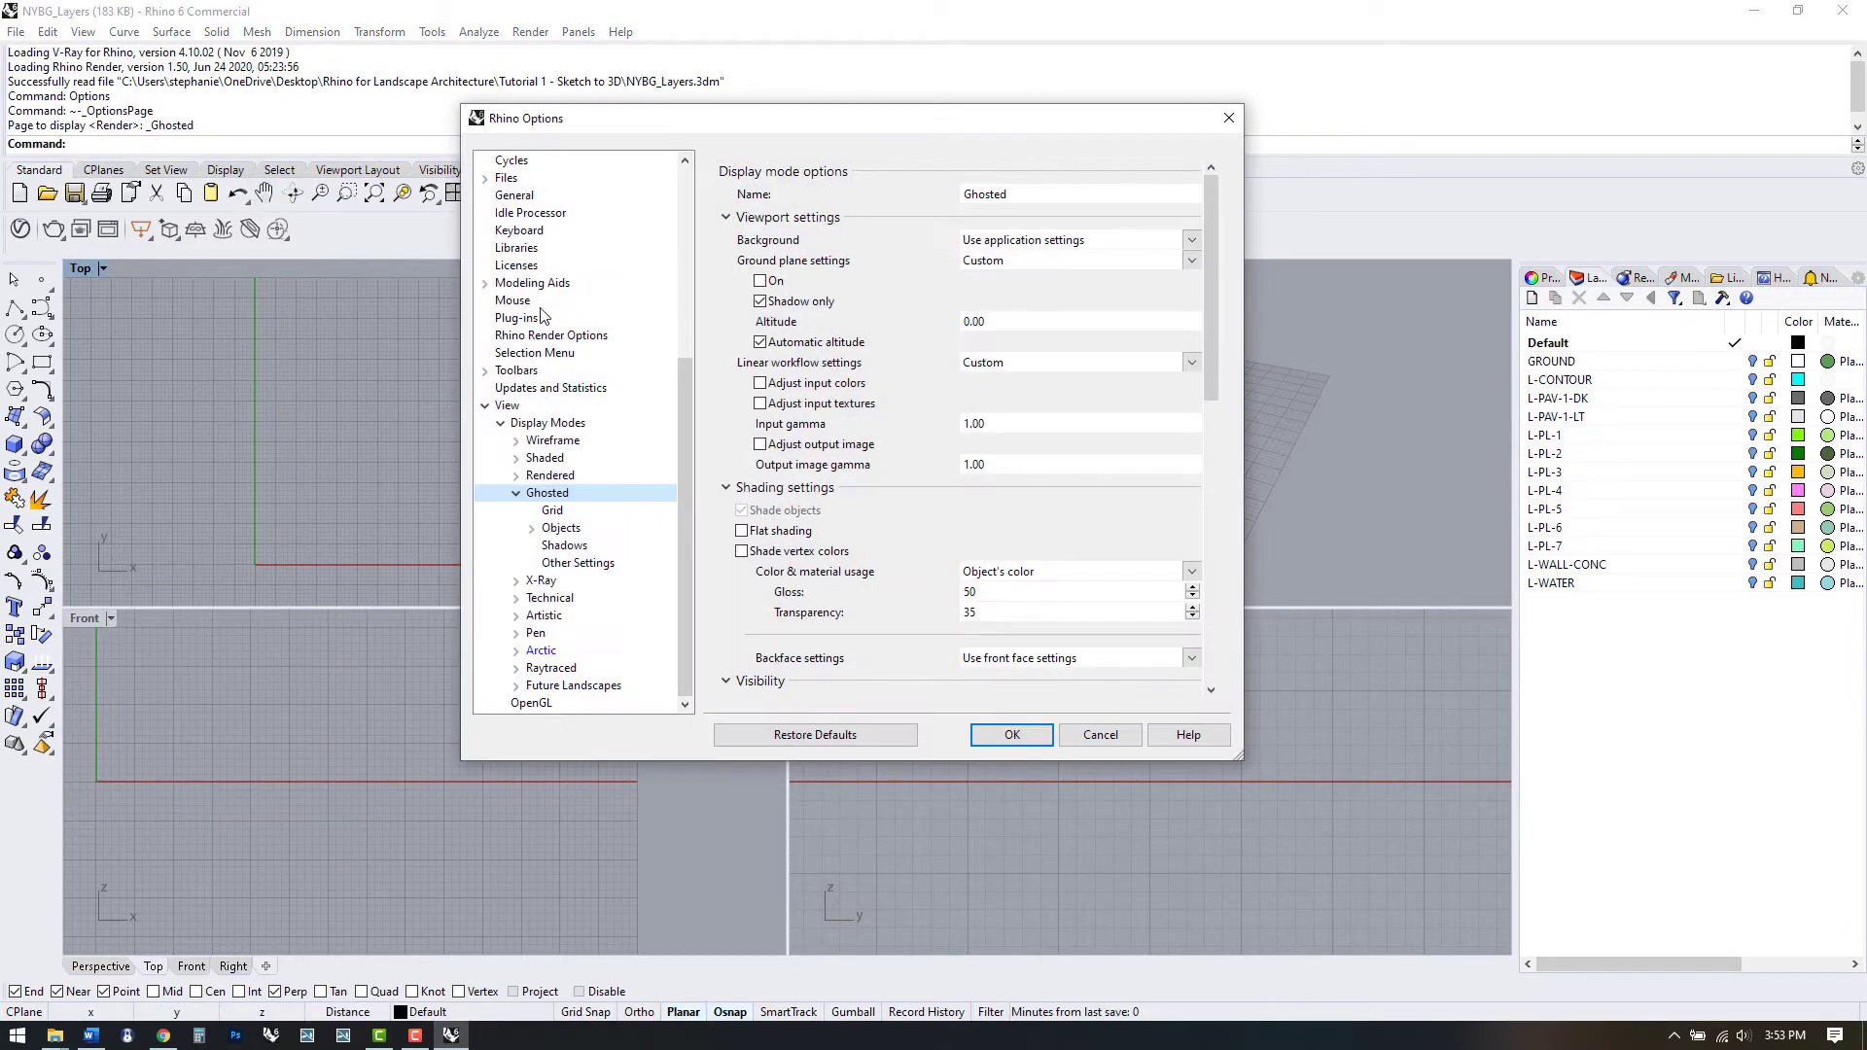
scroll(543, 316, "up", 5)
left_click(516, 425)
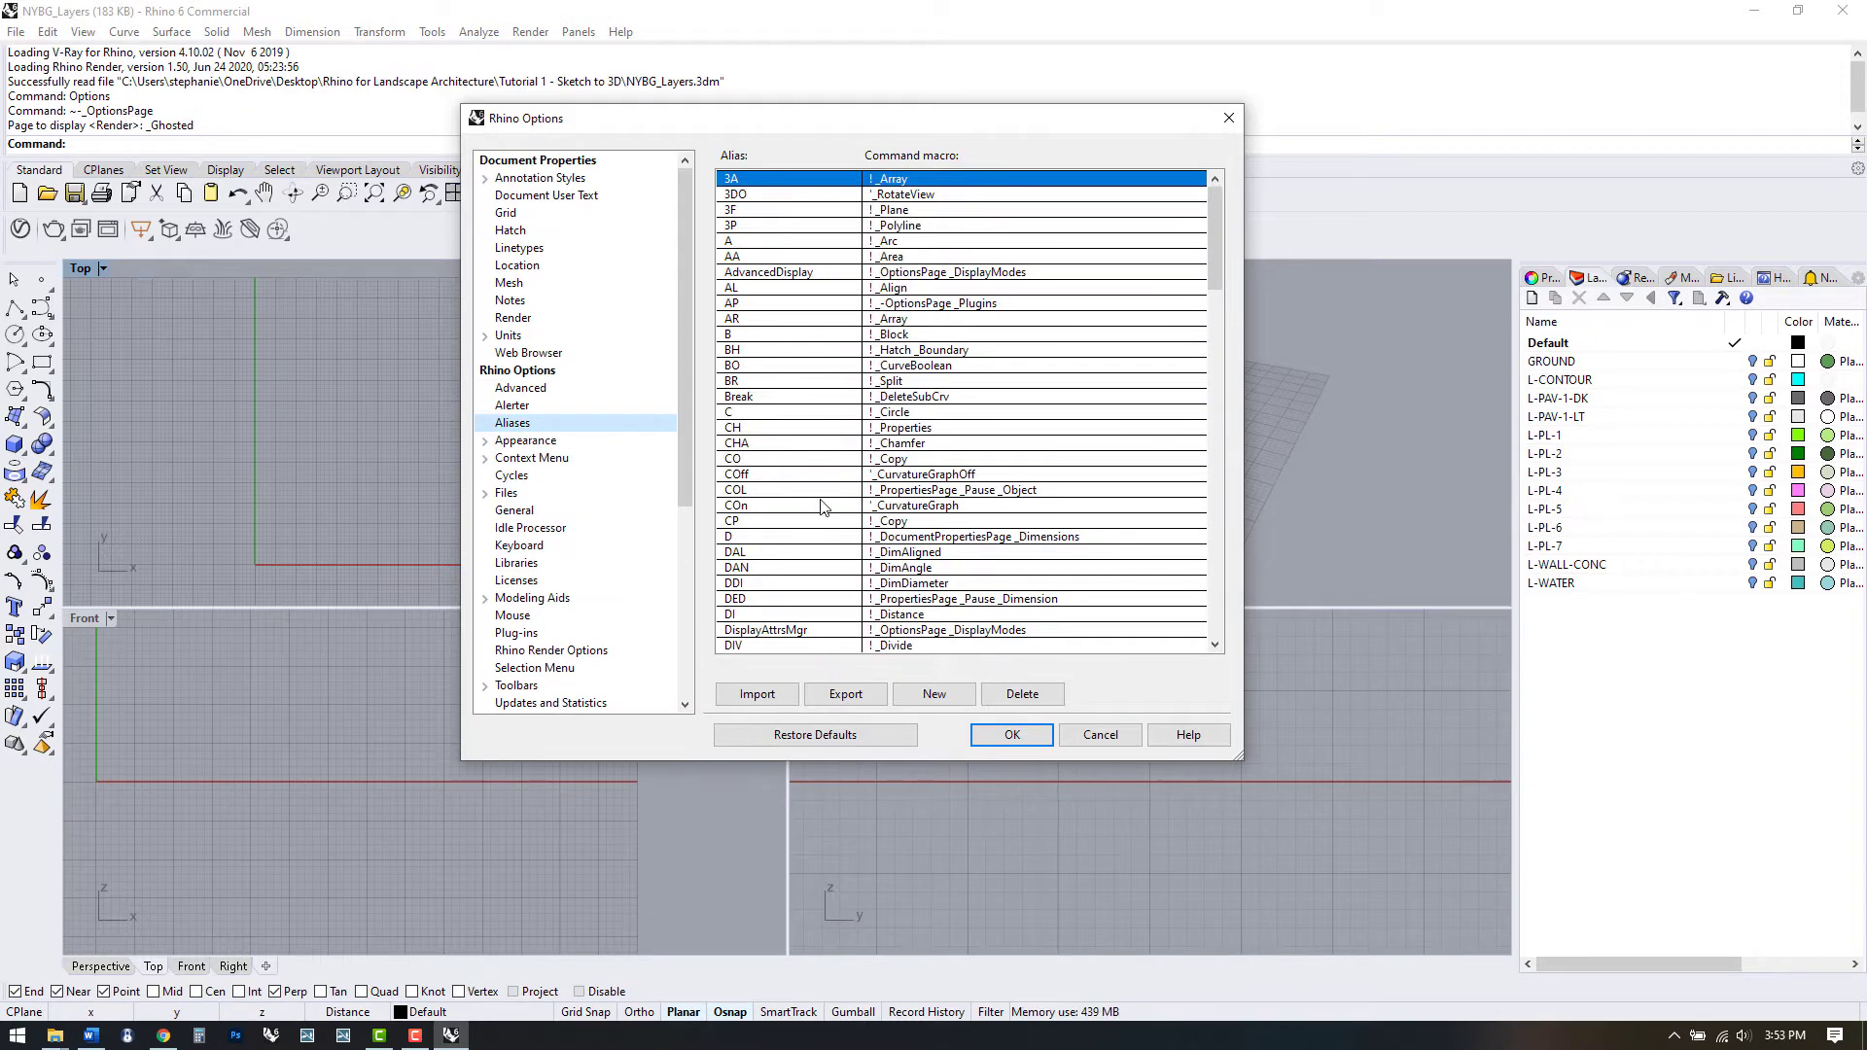
Step: Import the 124 aliases from Refs\Rhino Aliases.txt and close Options
left_click(758, 694)
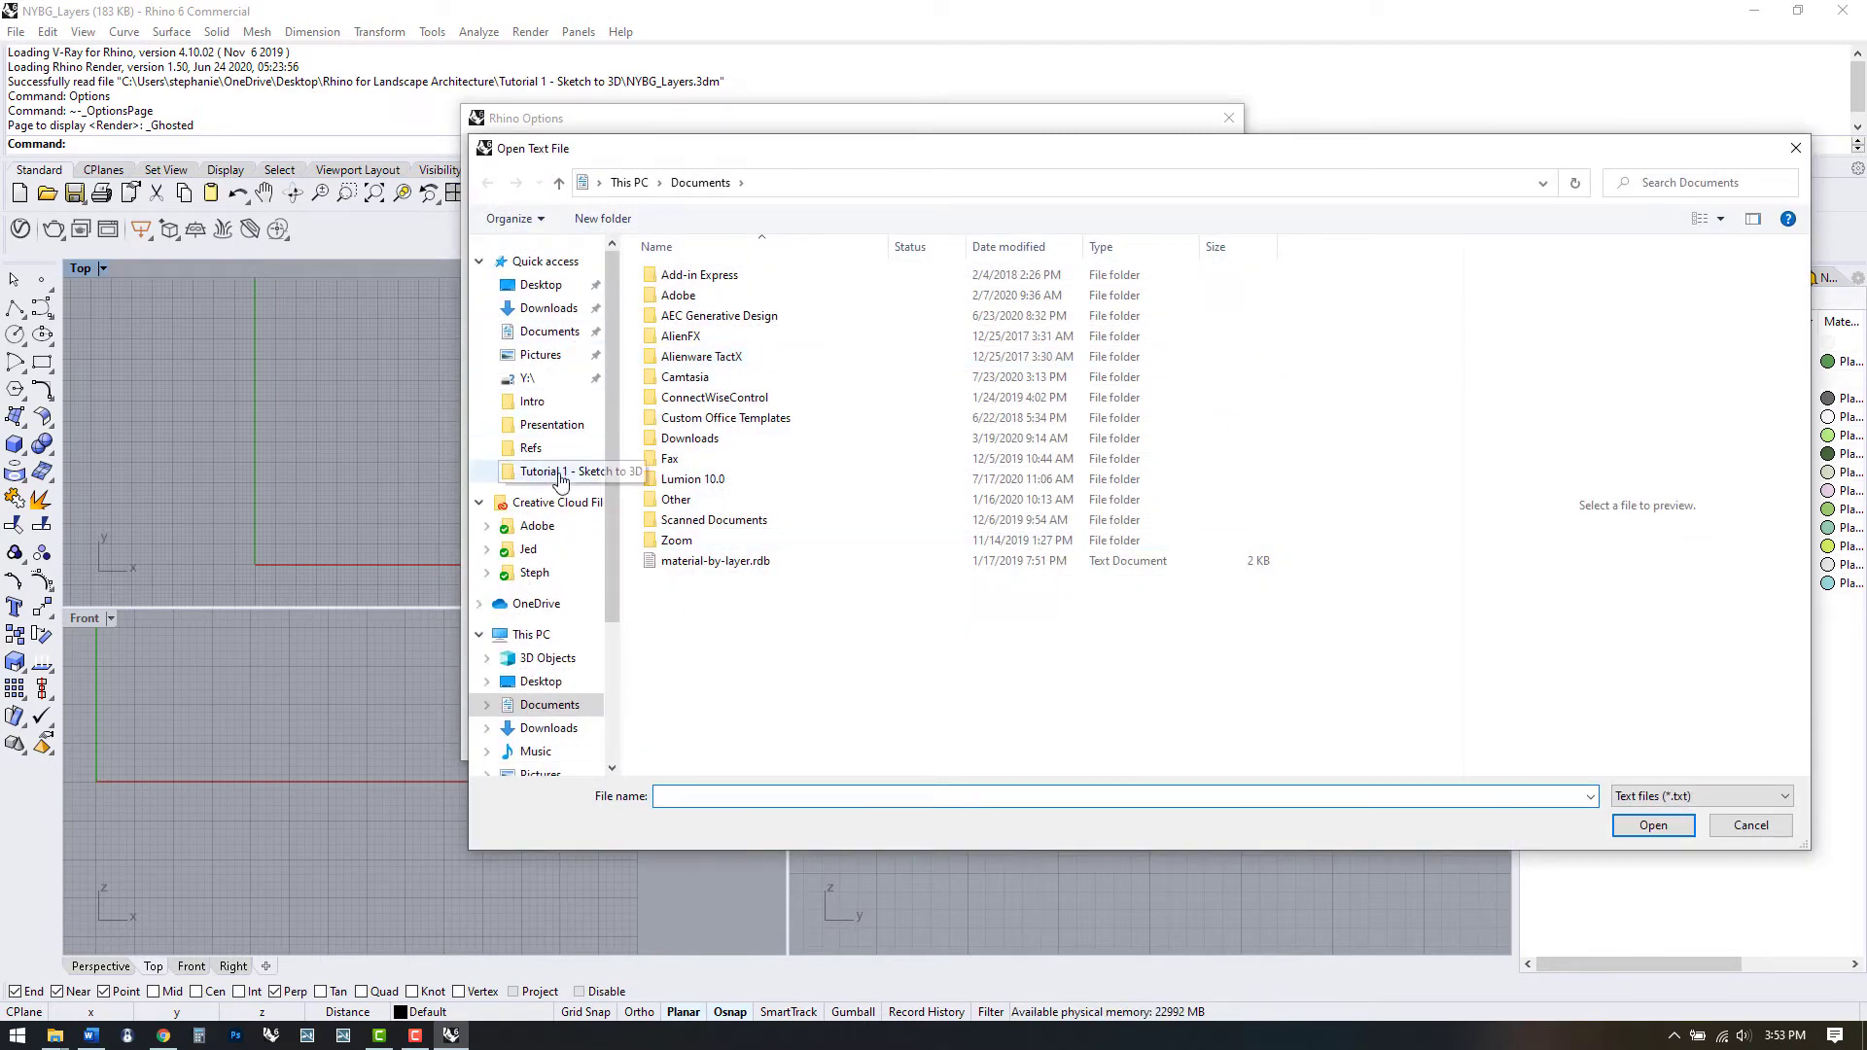
left_click(556, 472)
left_click(793, 292)
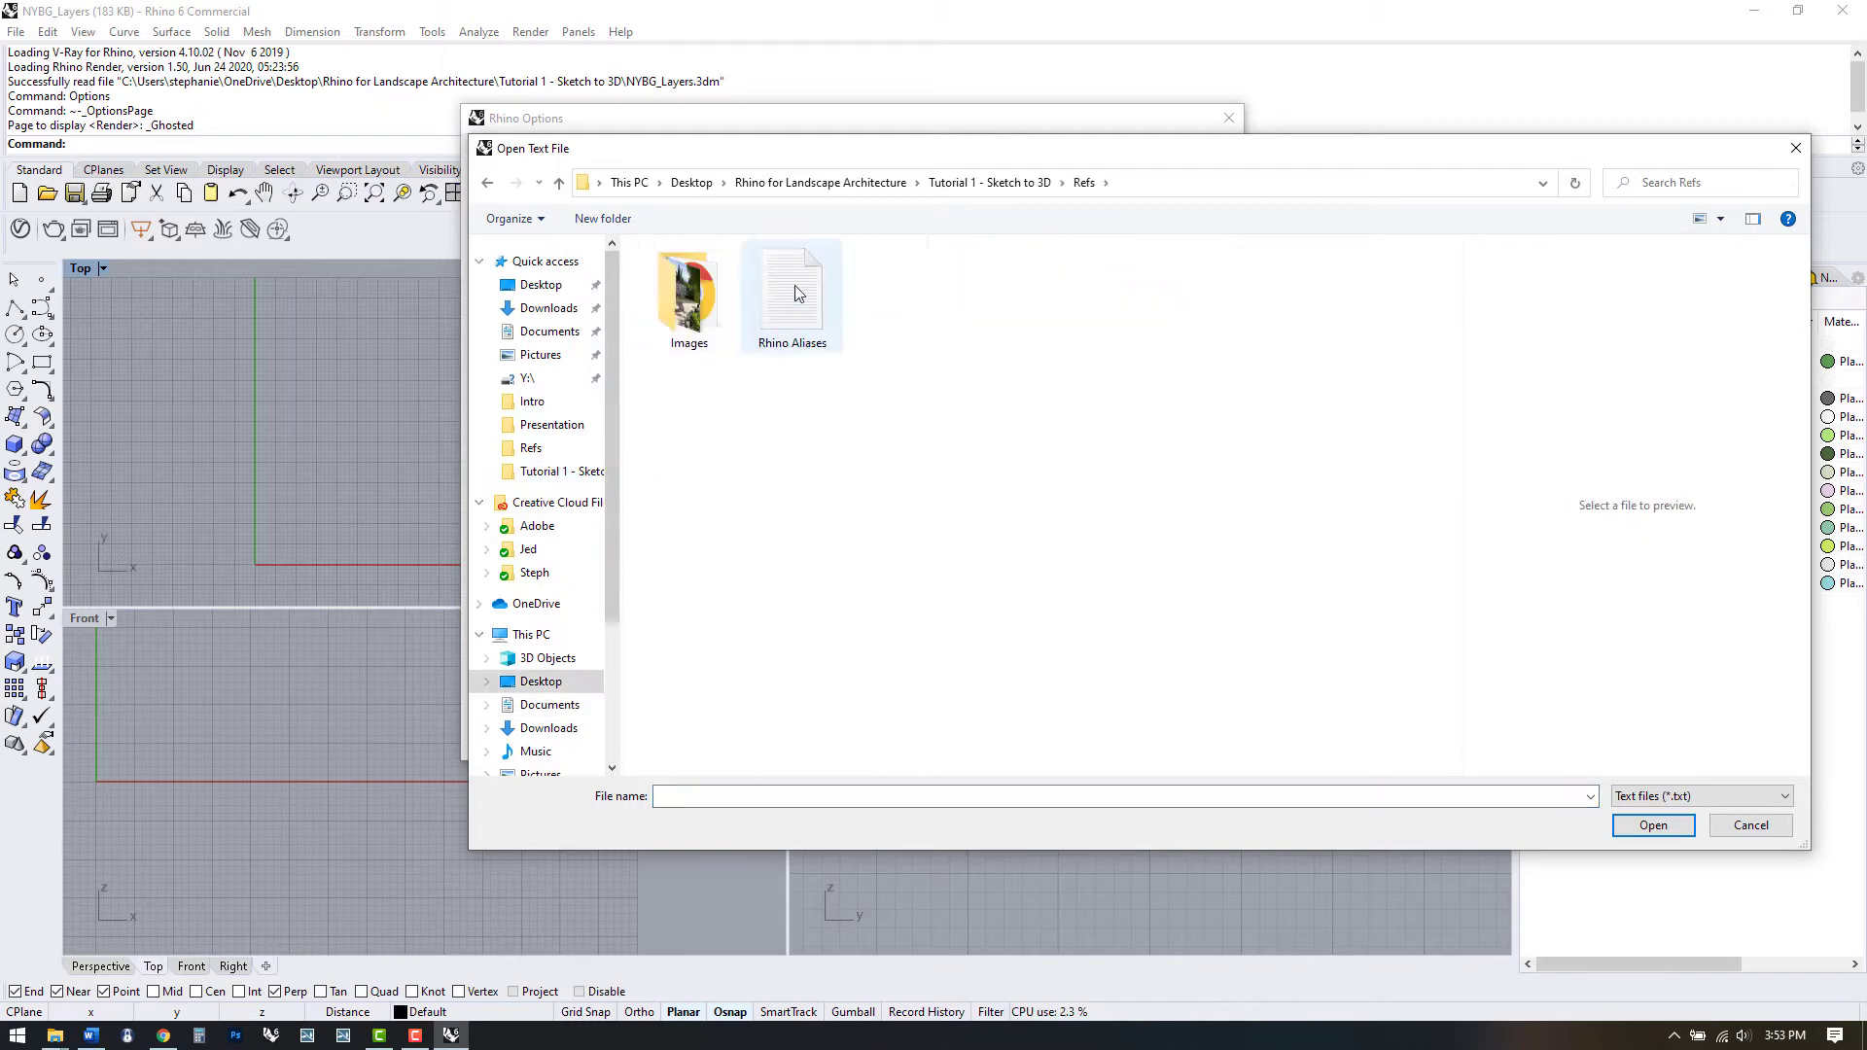
left_click(1653, 825)
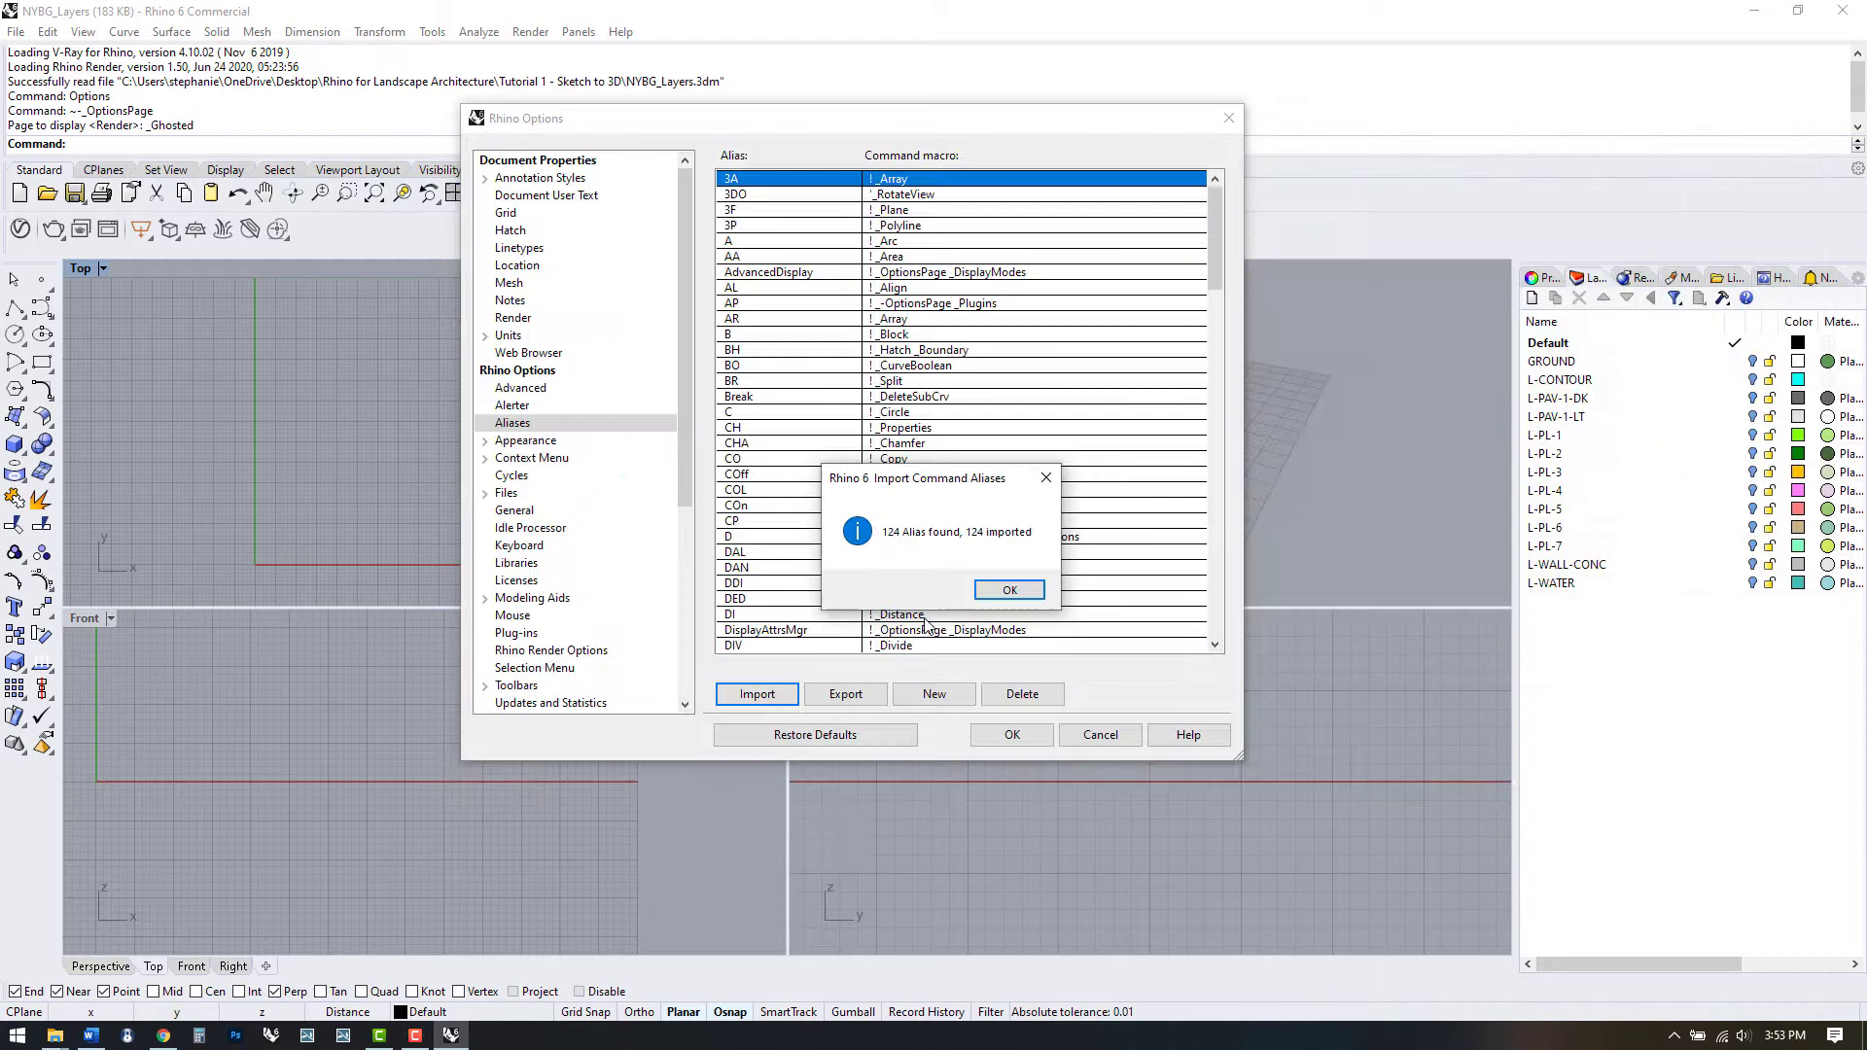
left_click(1011, 590)
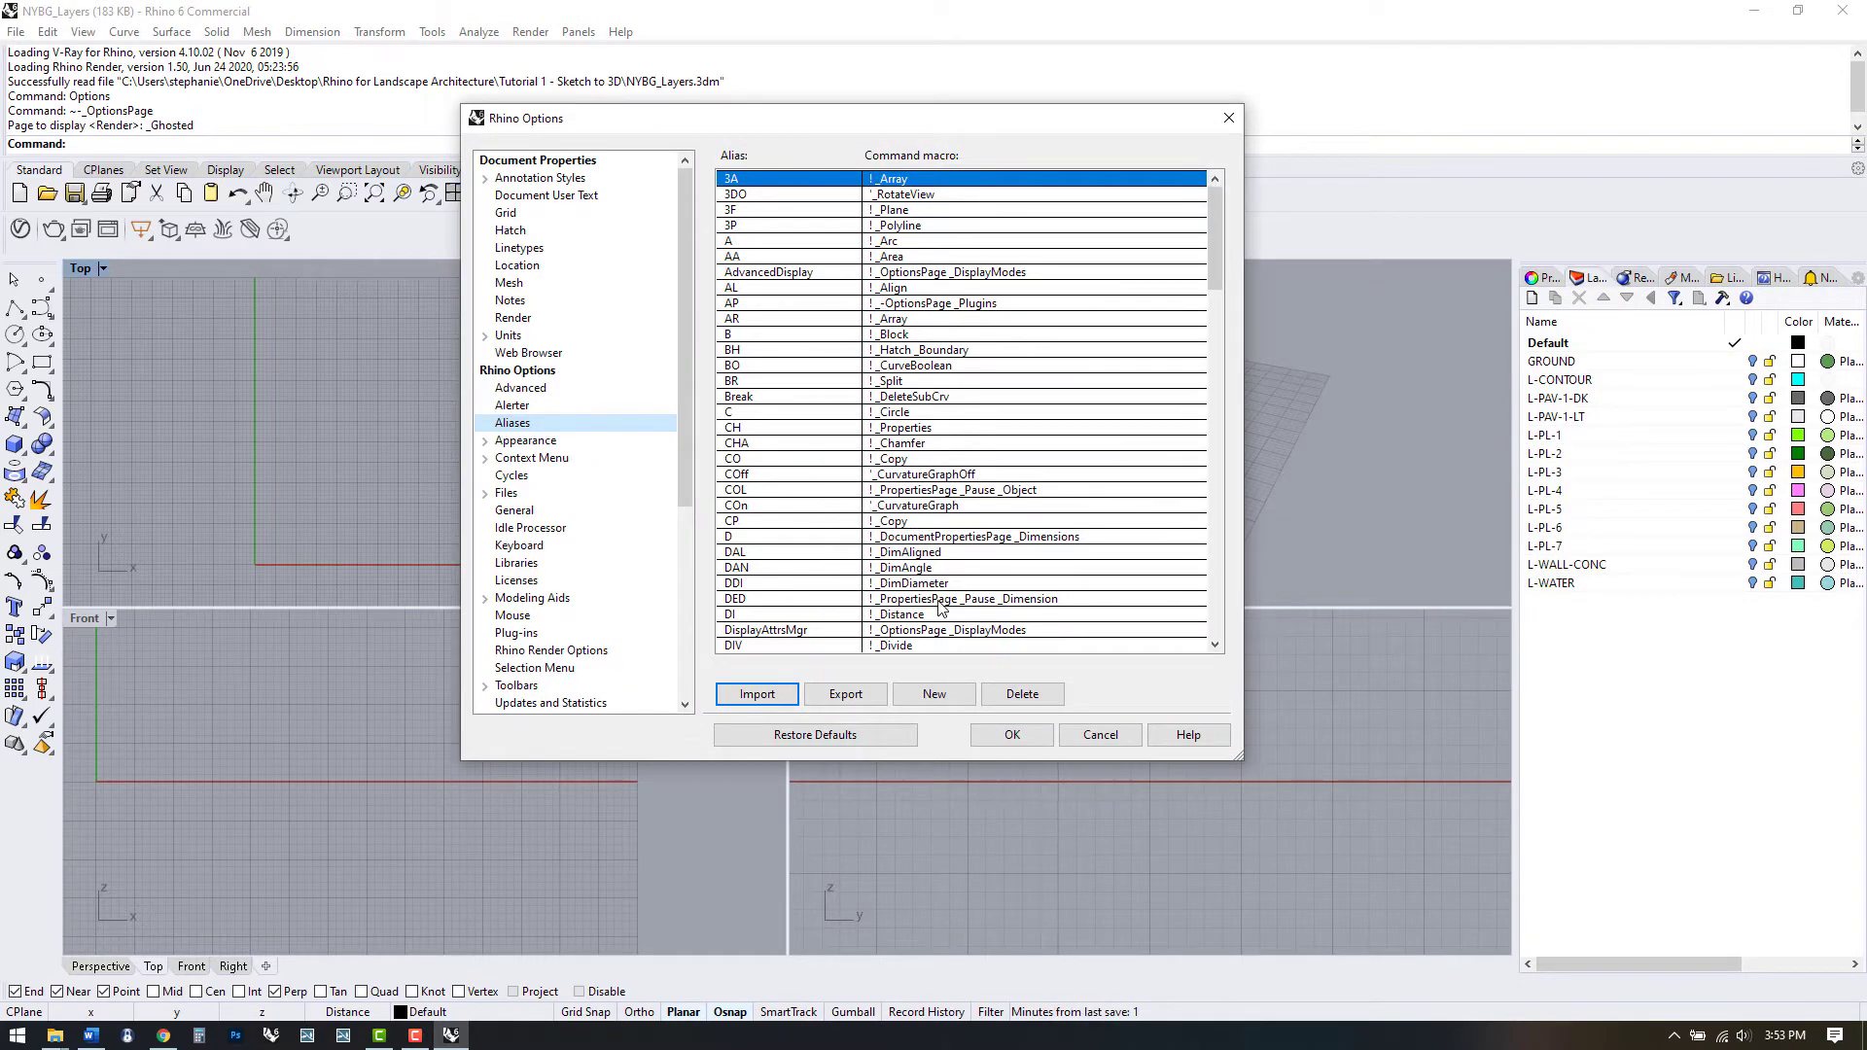
left_click(1011, 736)
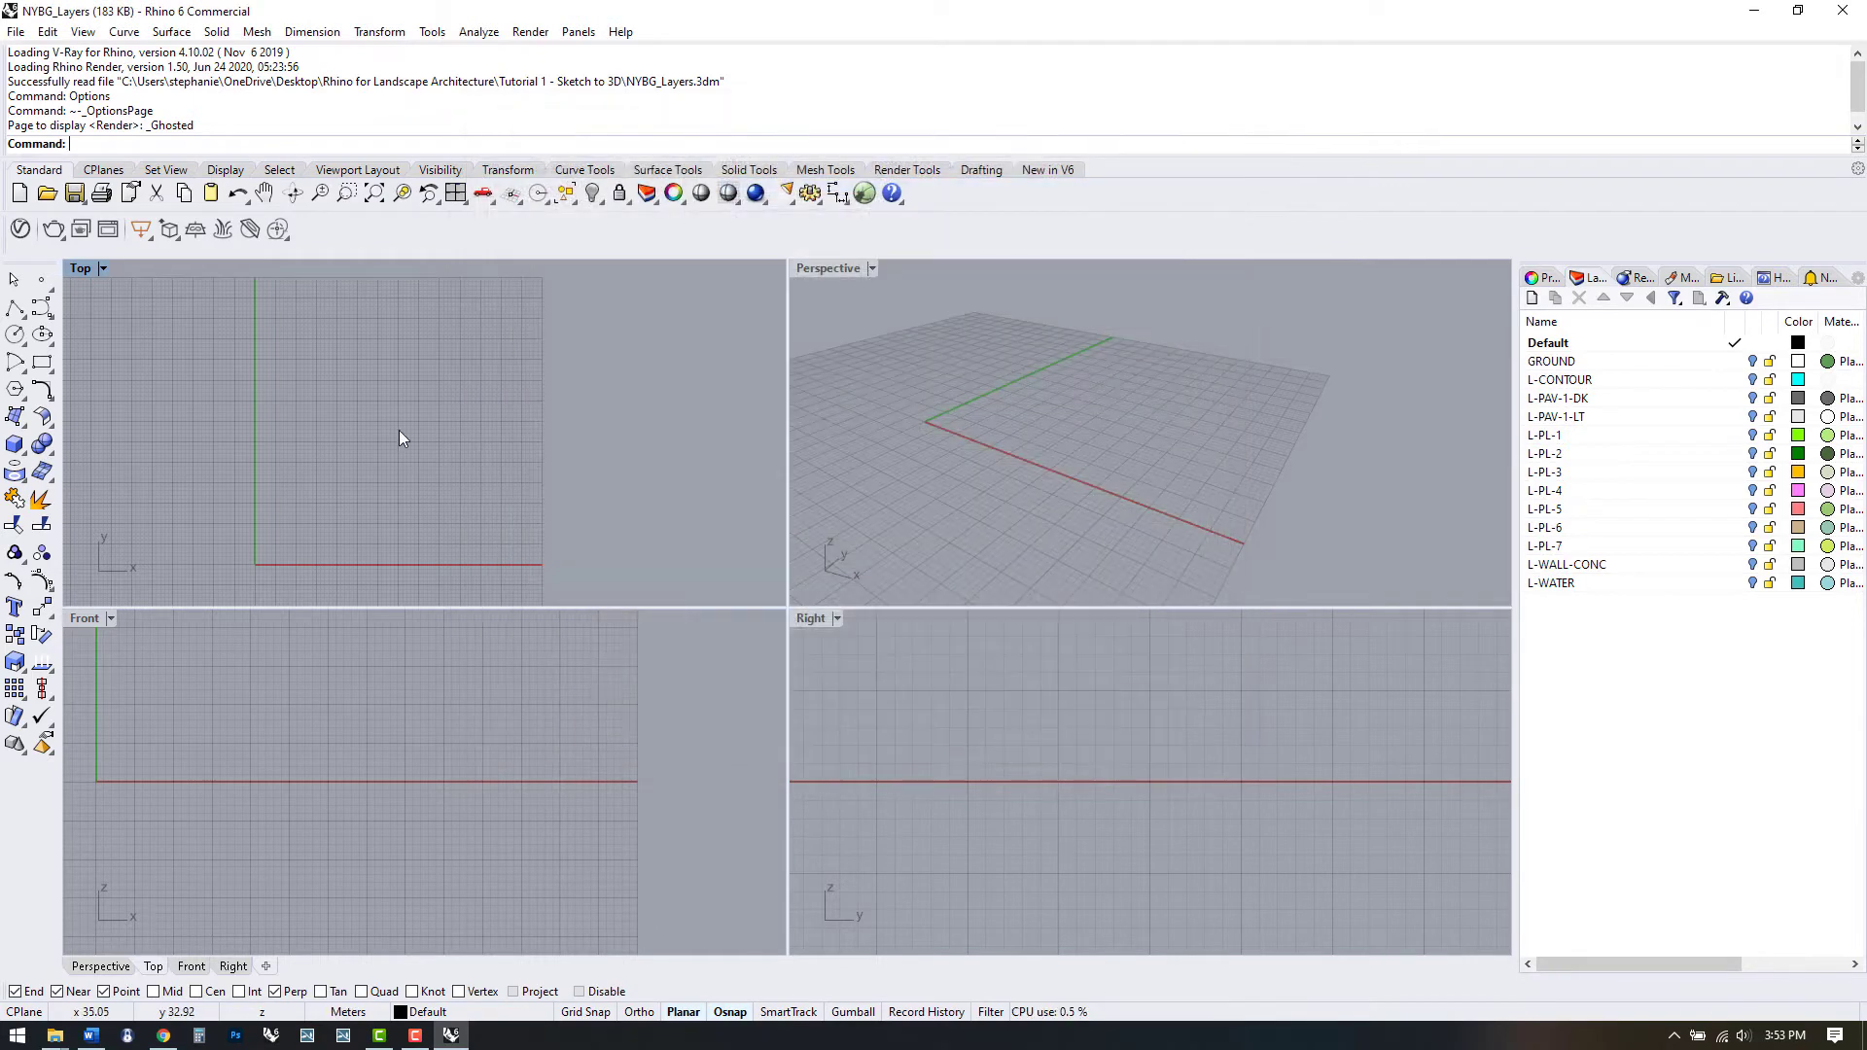
Step: Open Options and expand View > Display Modes to list each mode
type("Optio")
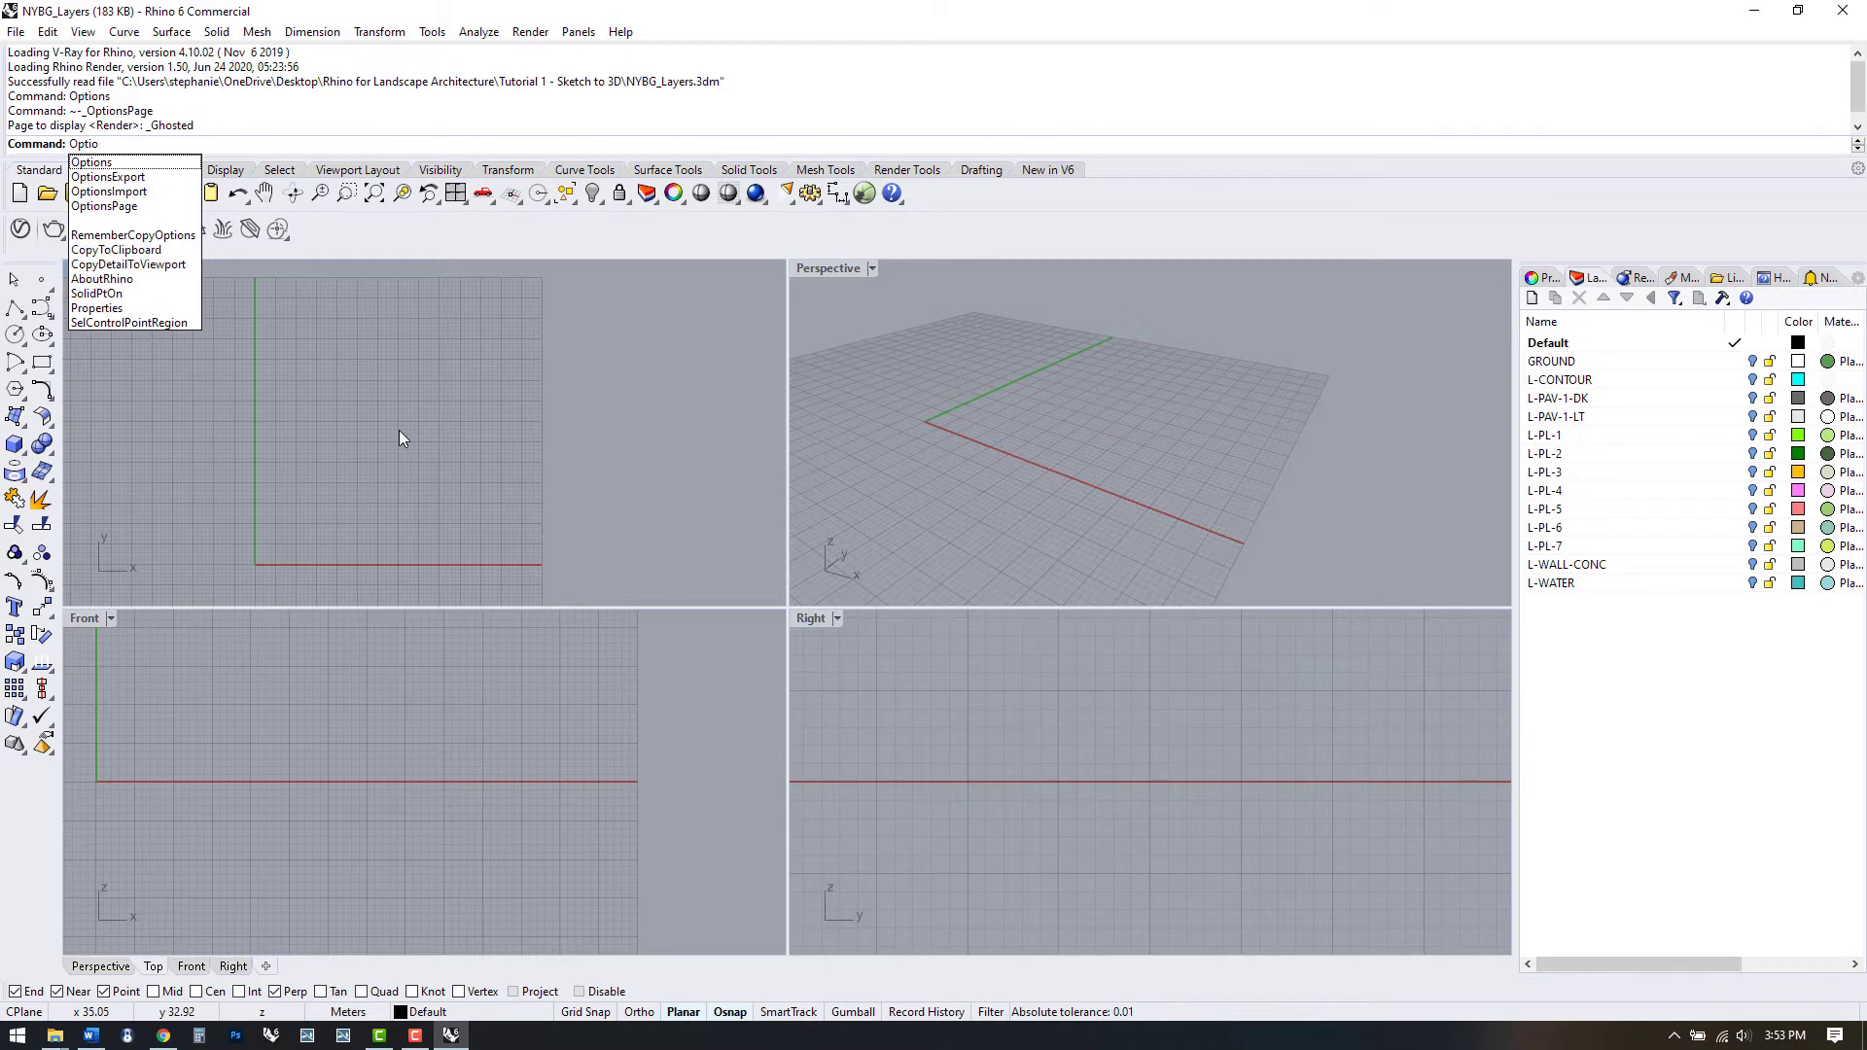
key("Return")
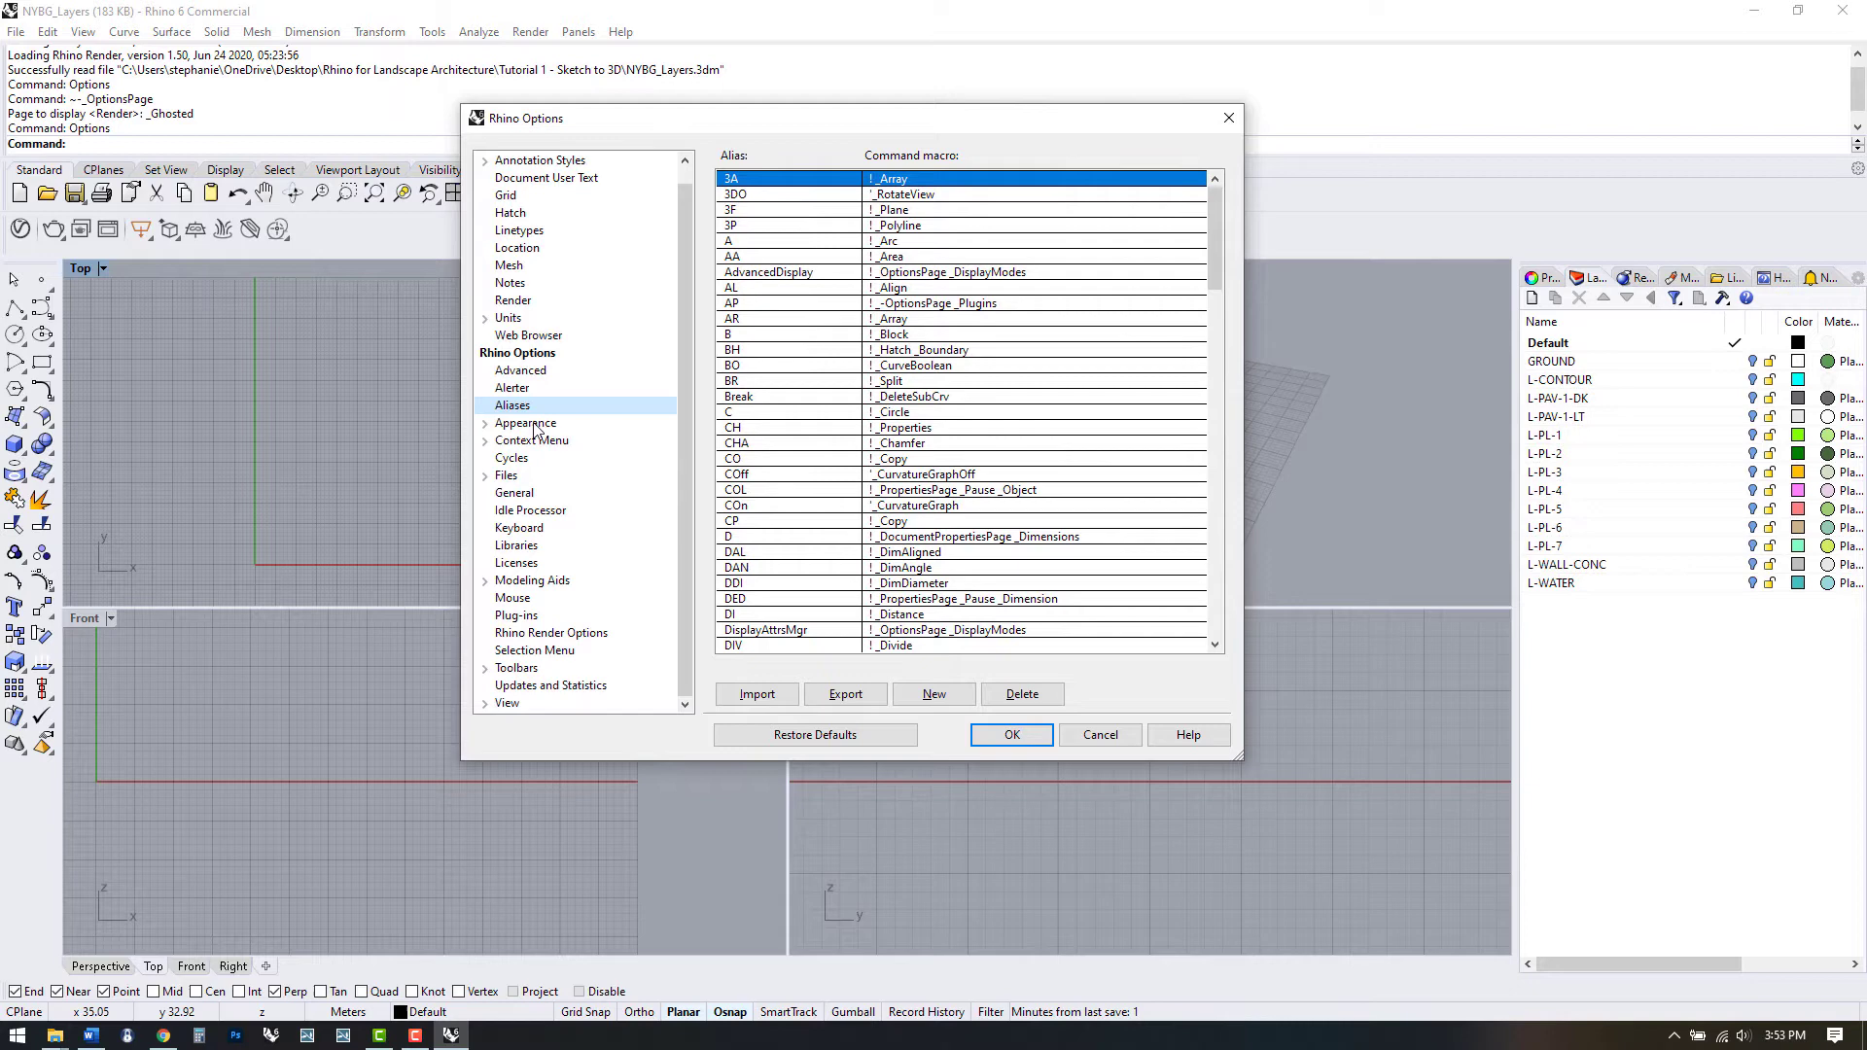
left_click(507, 703)
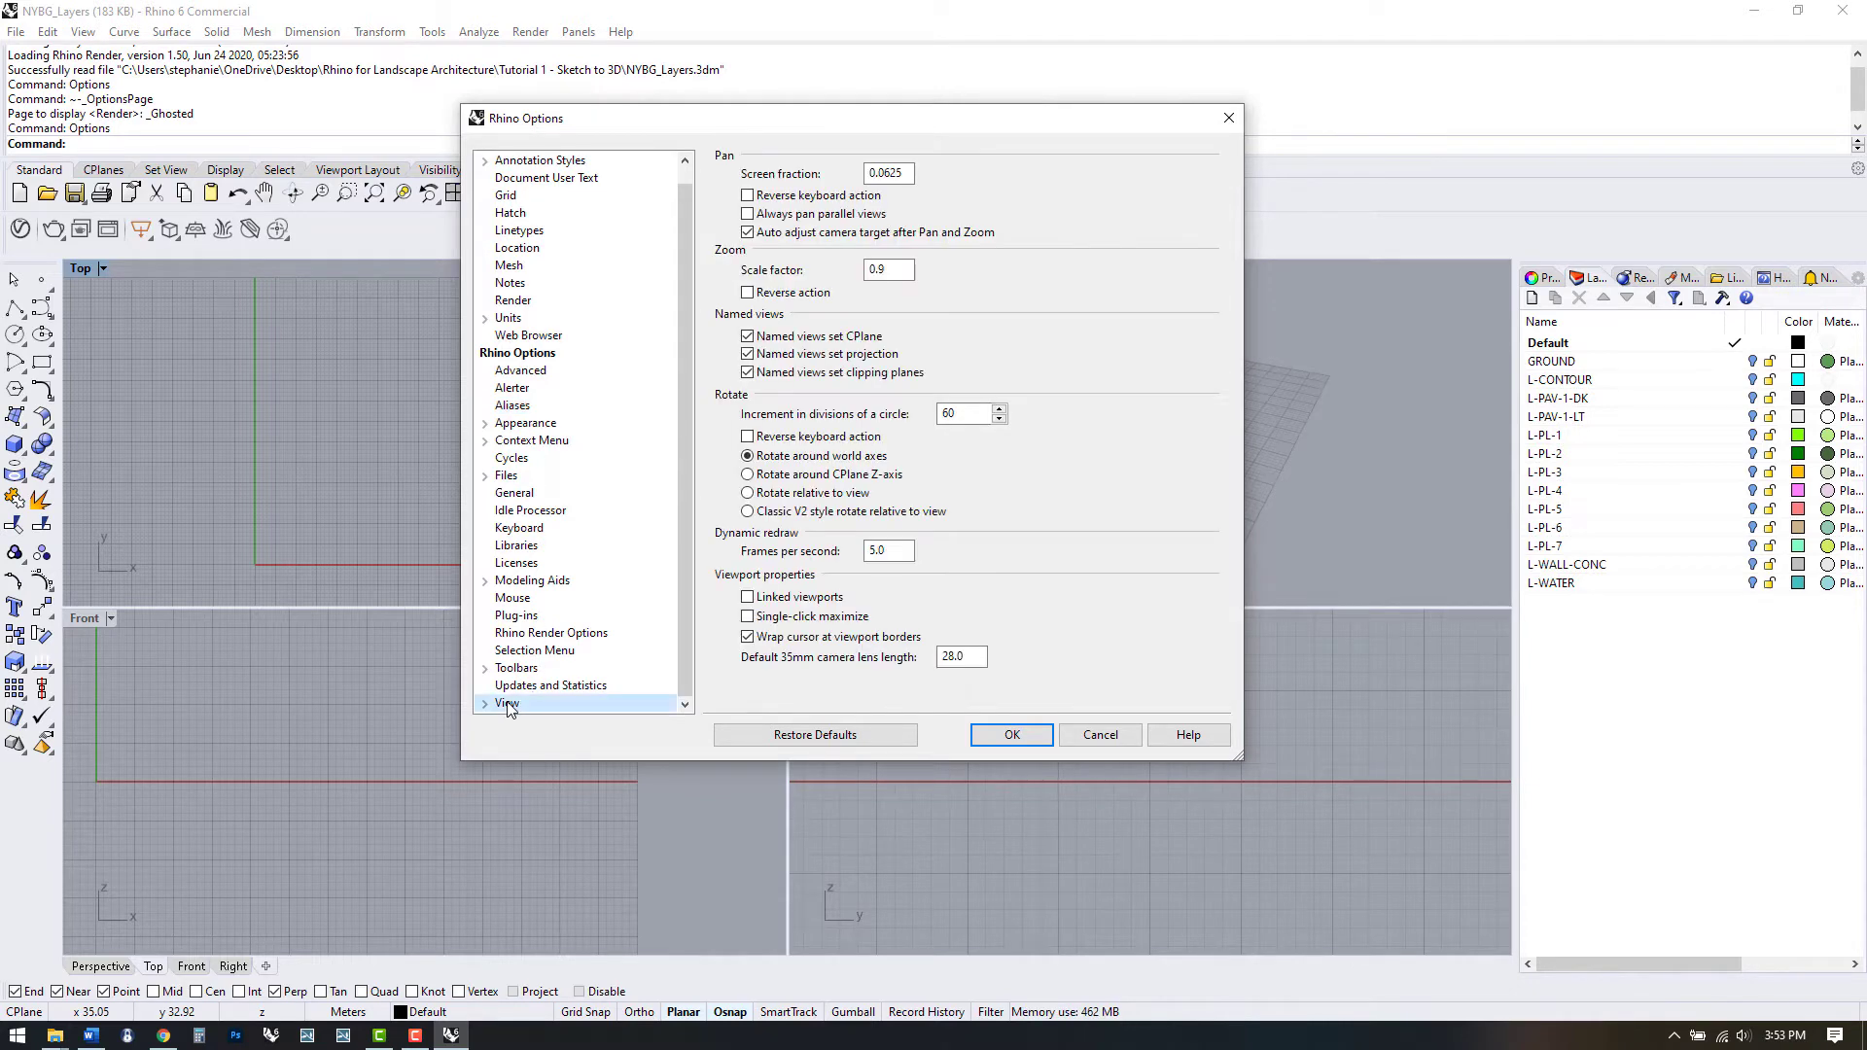
left_click(485, 704)
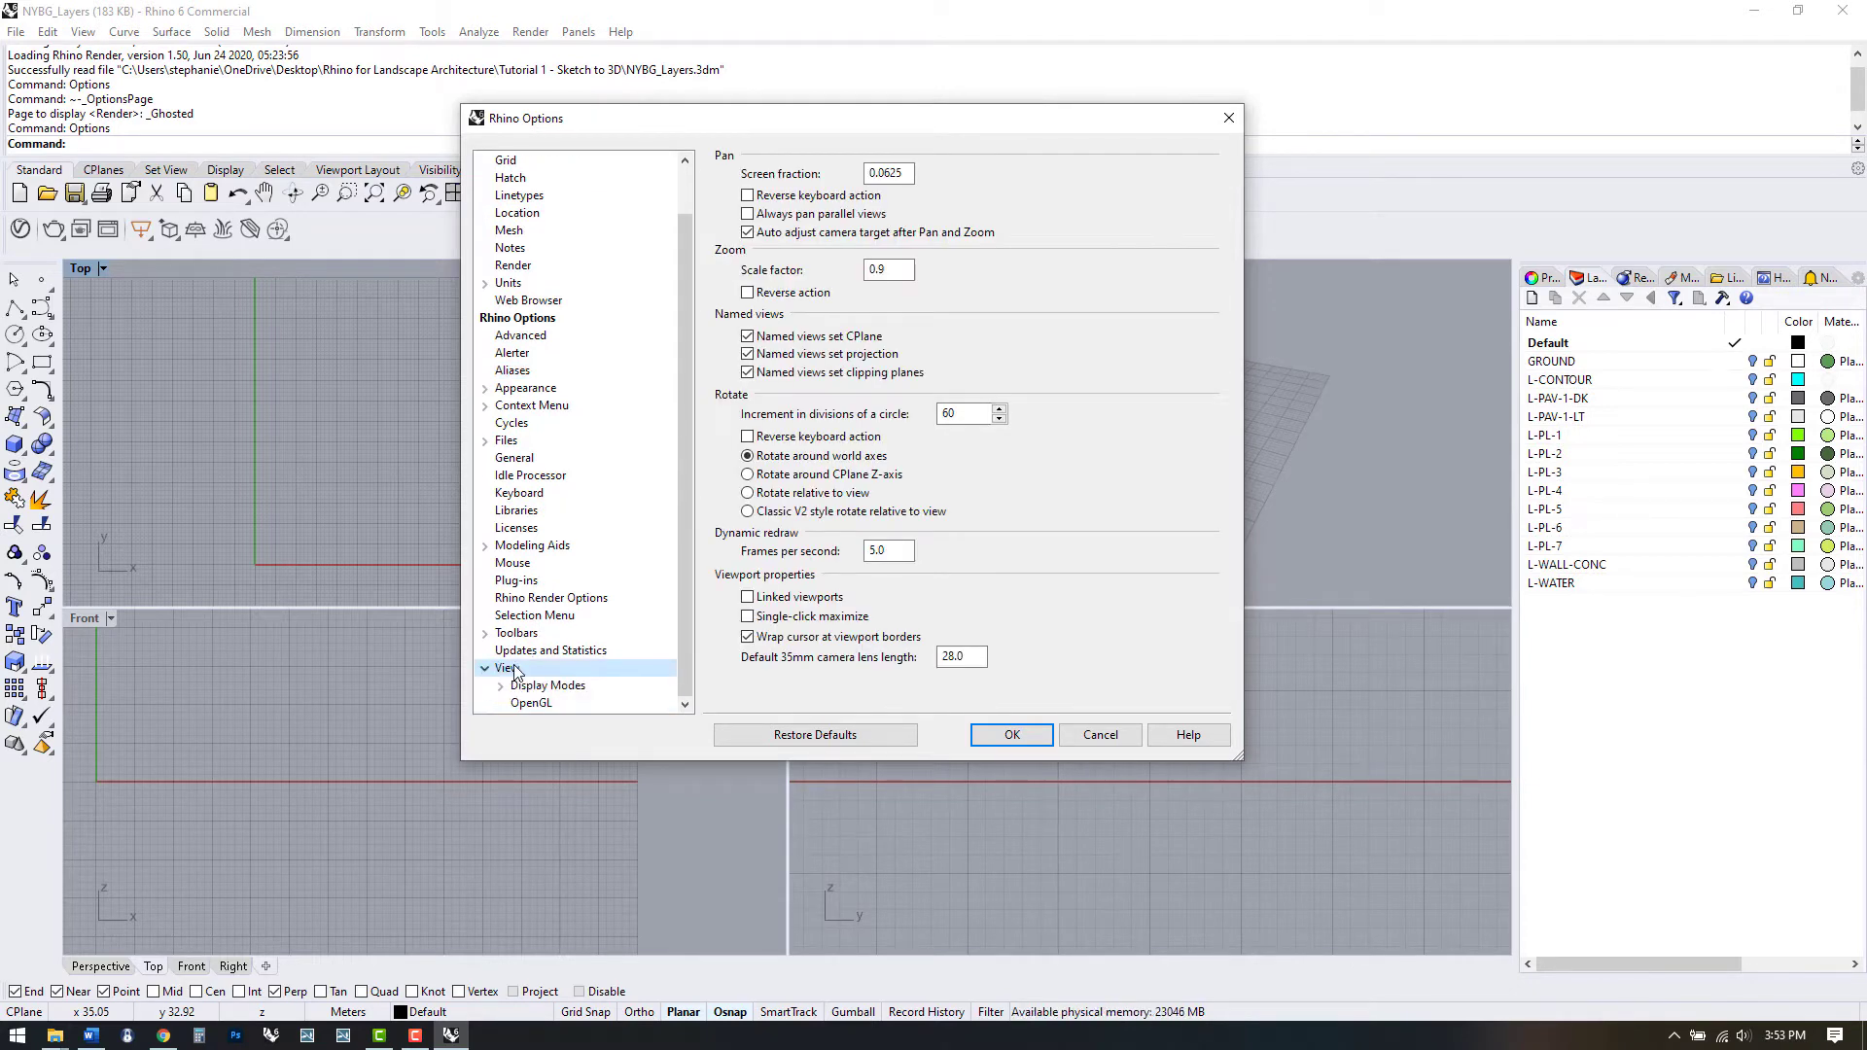
left_click(526, 685)
left_click(501, 685)
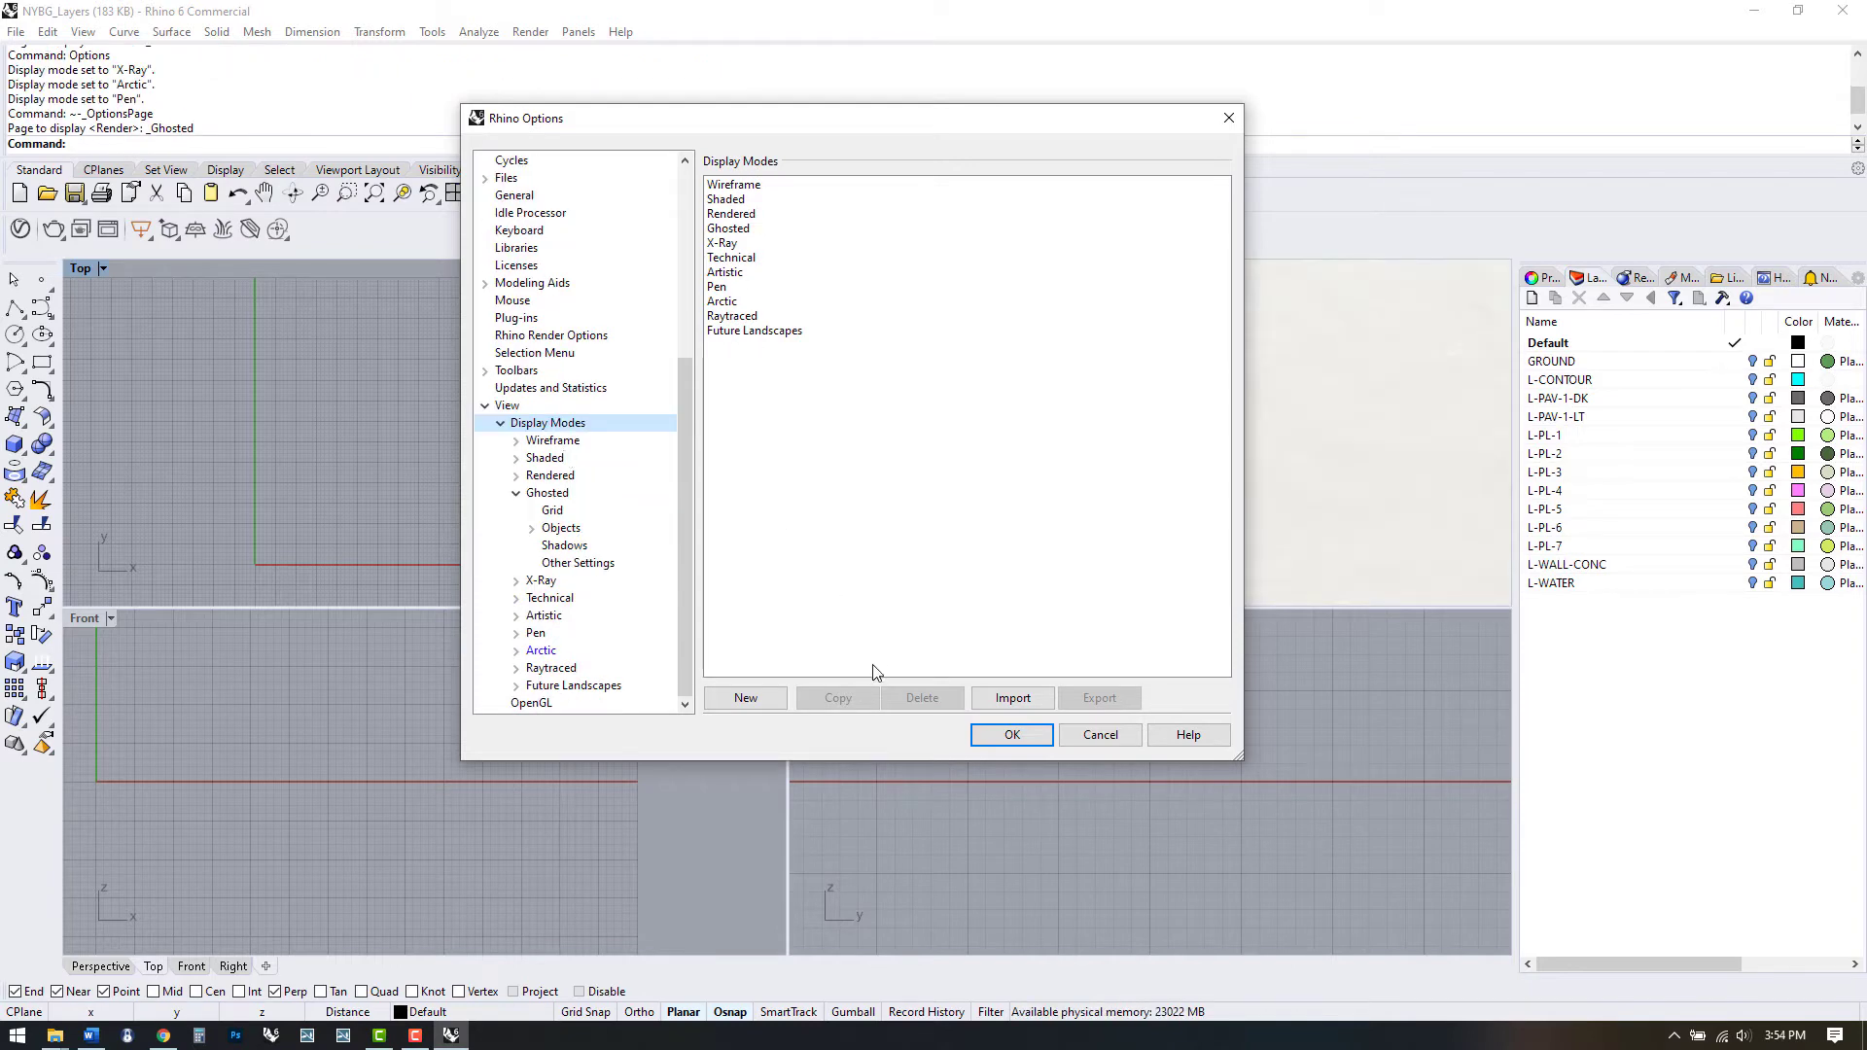
Step: Import the Presentation-Display file, replacing Future Landscapes, and close Options
left_click(1033, 696)
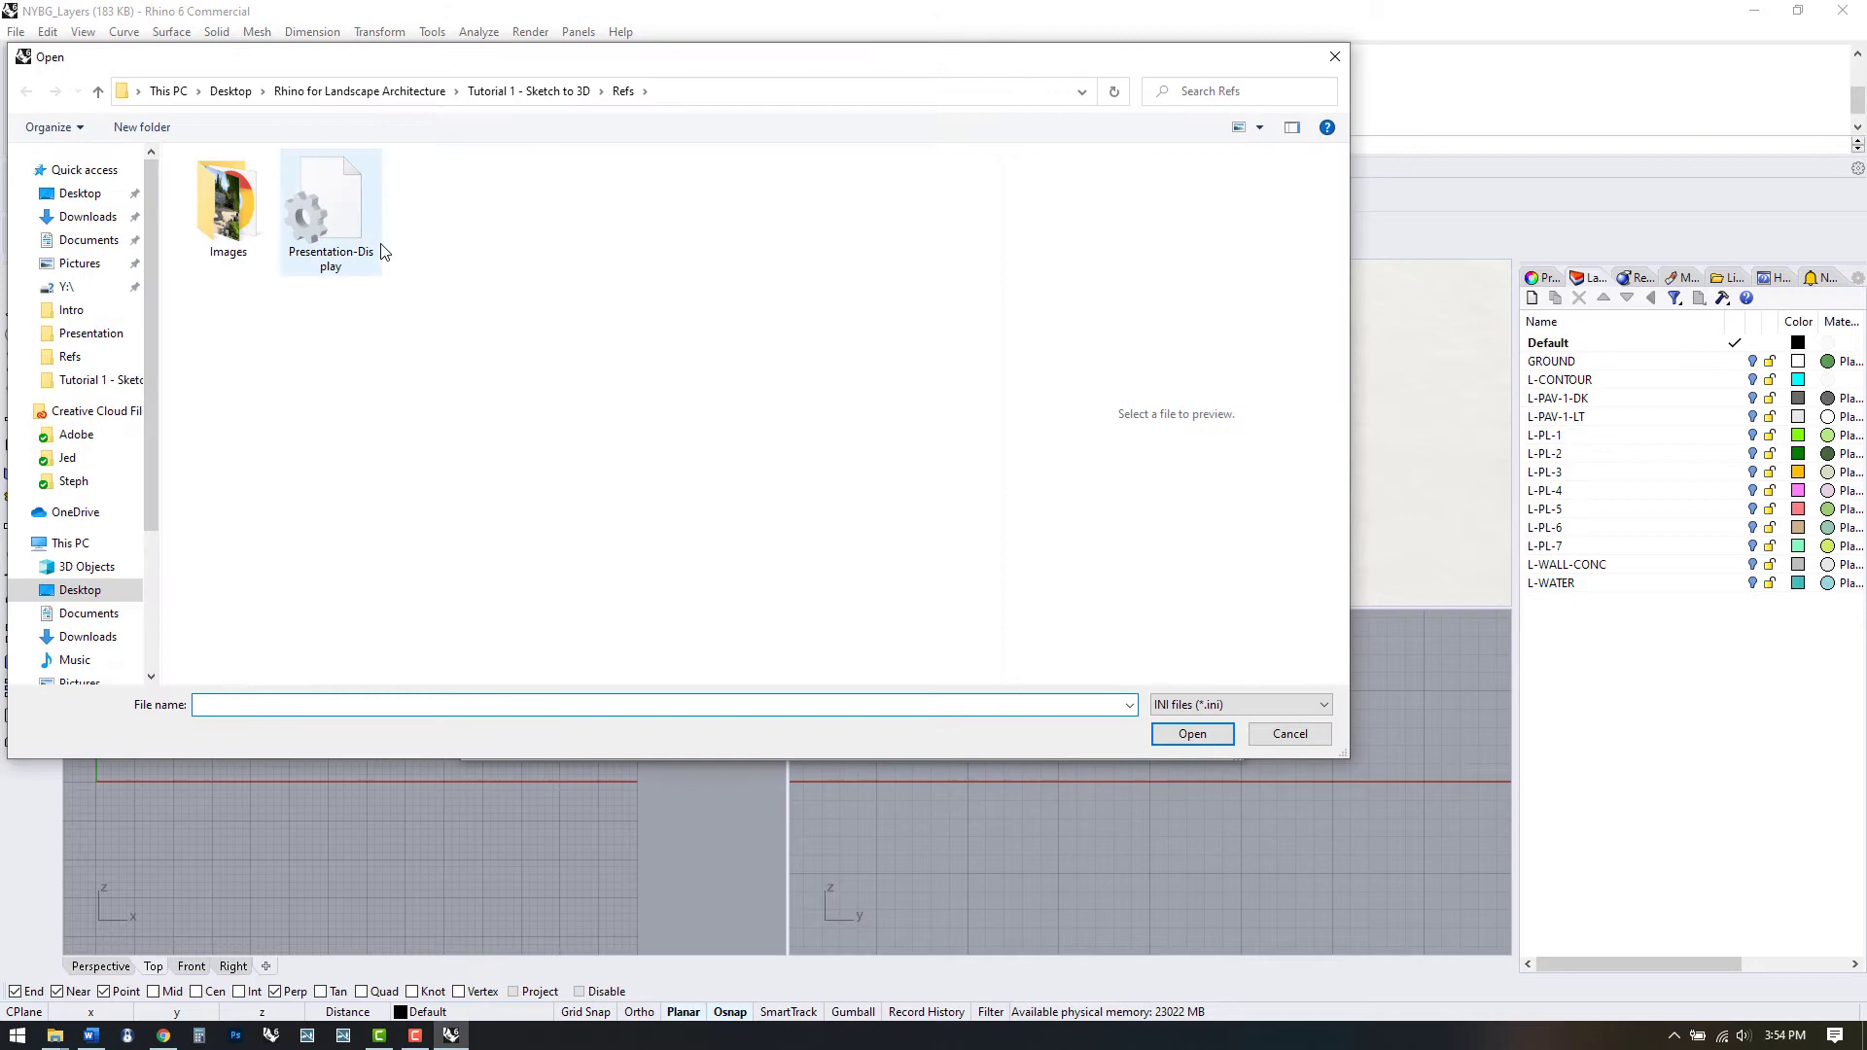
left_click(328, 209)
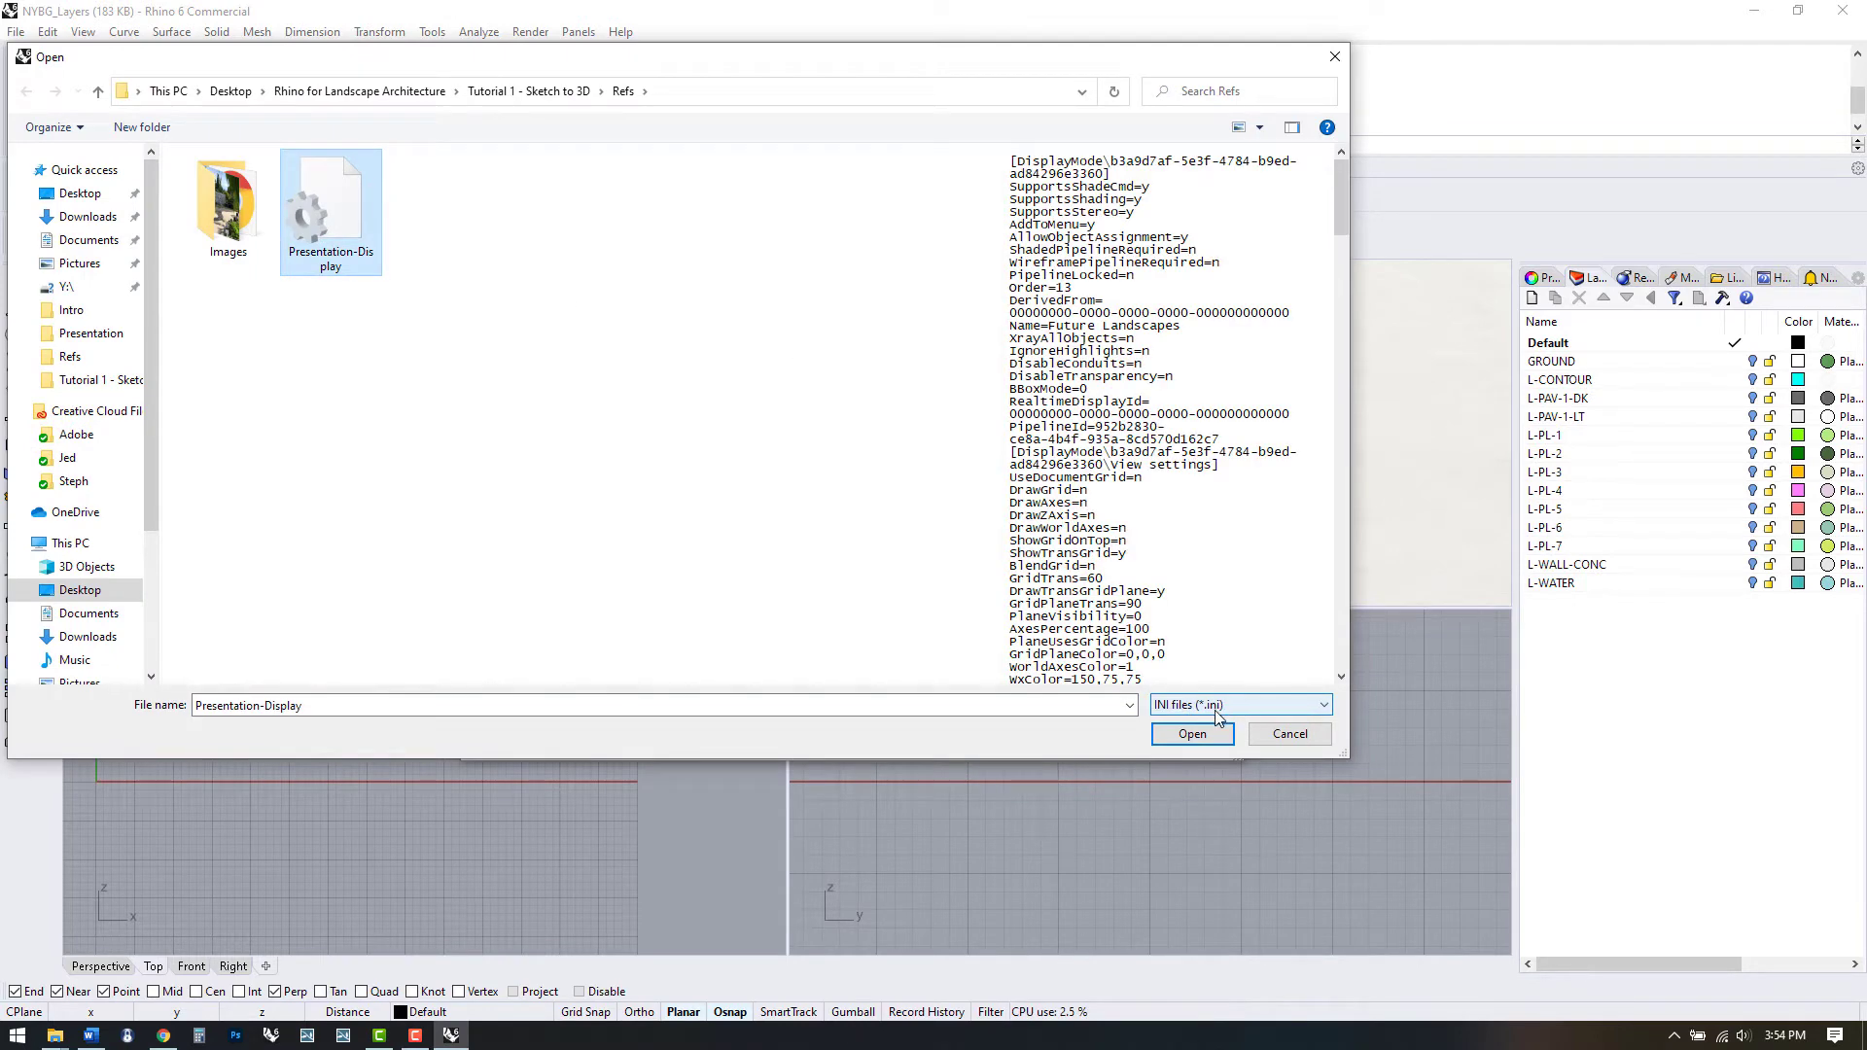
left_click(1188, 733)
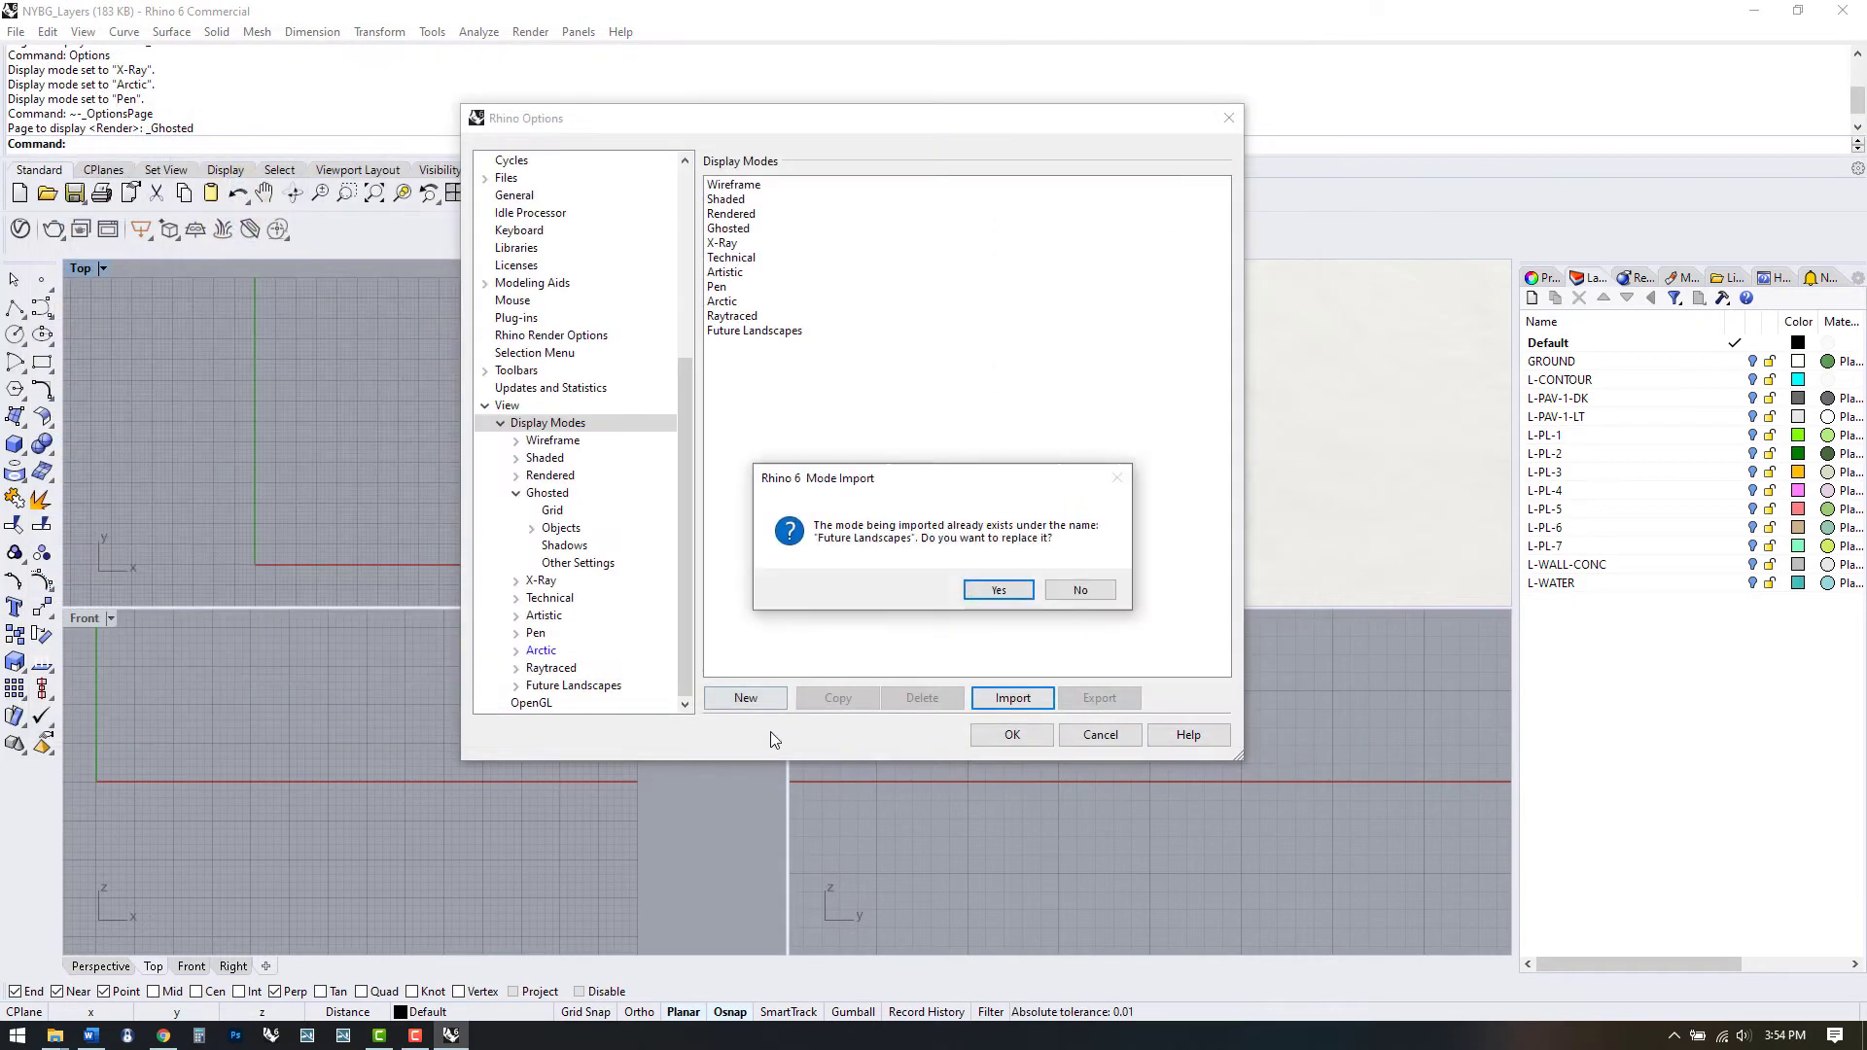
left_click(999, 591)
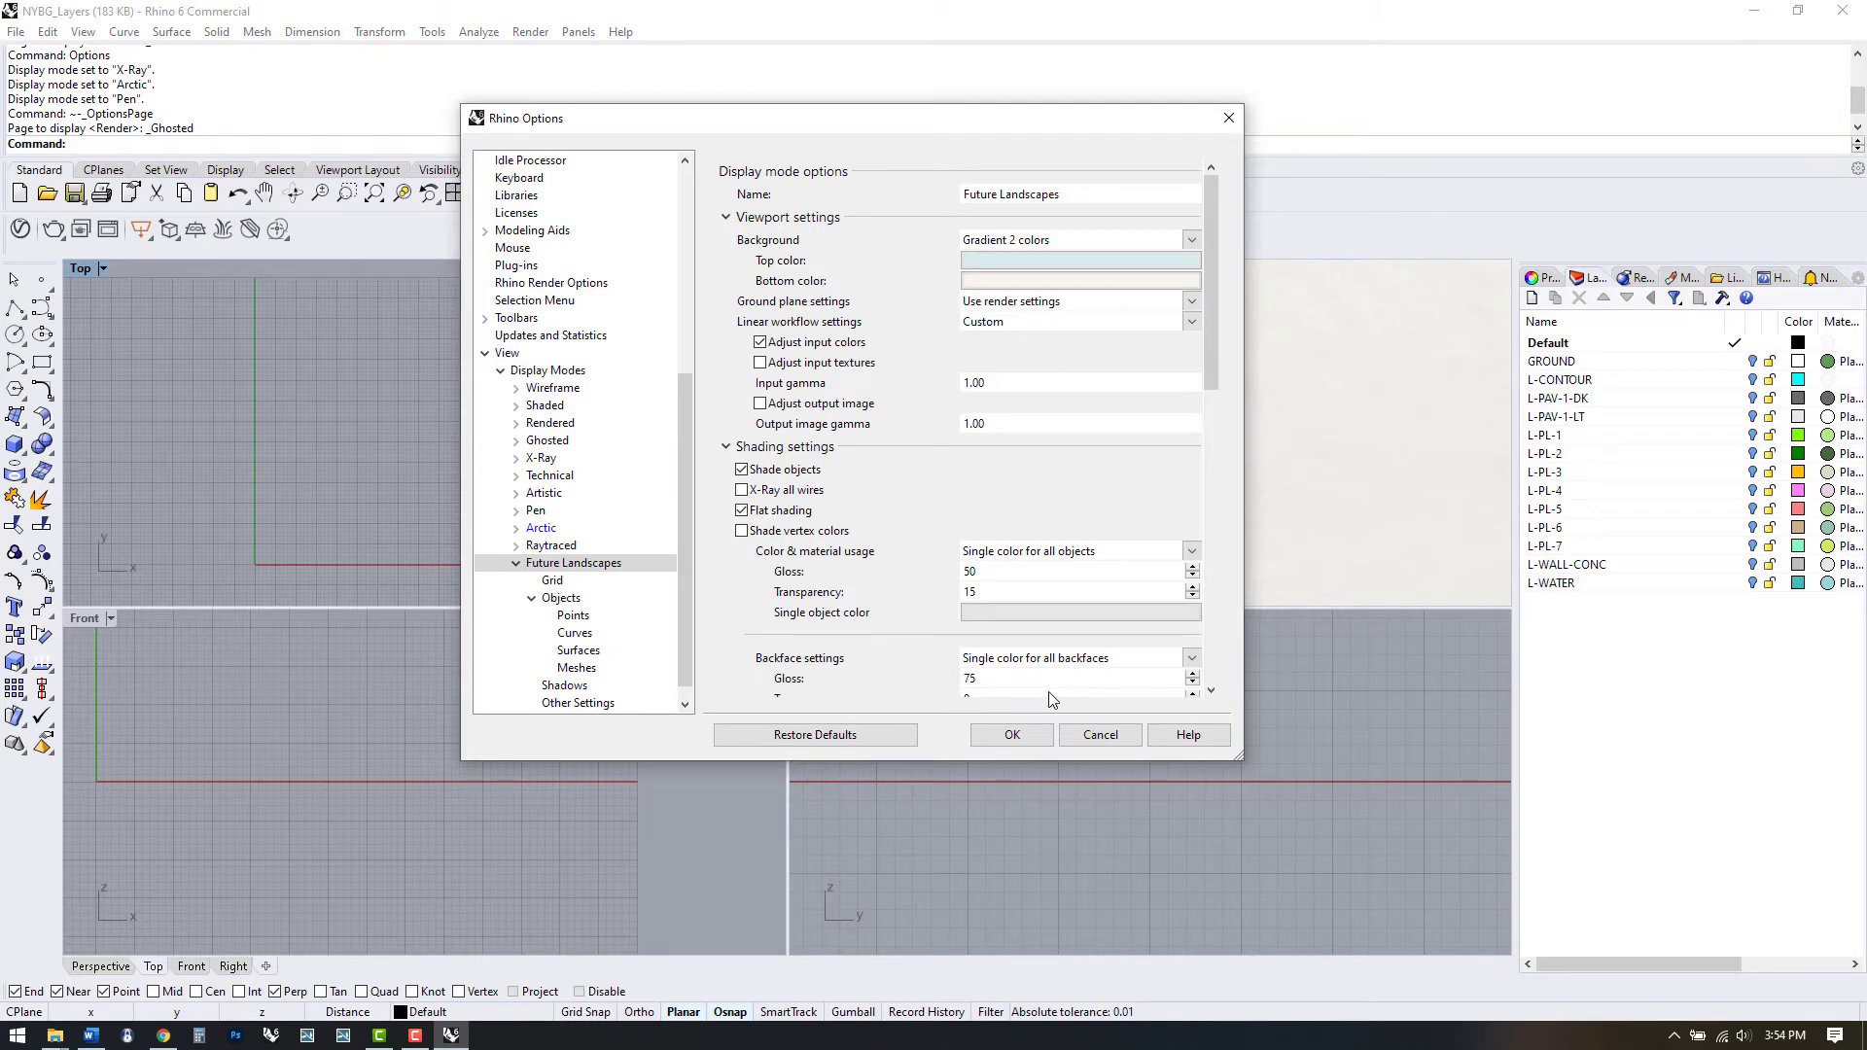
left_click(983, 731)
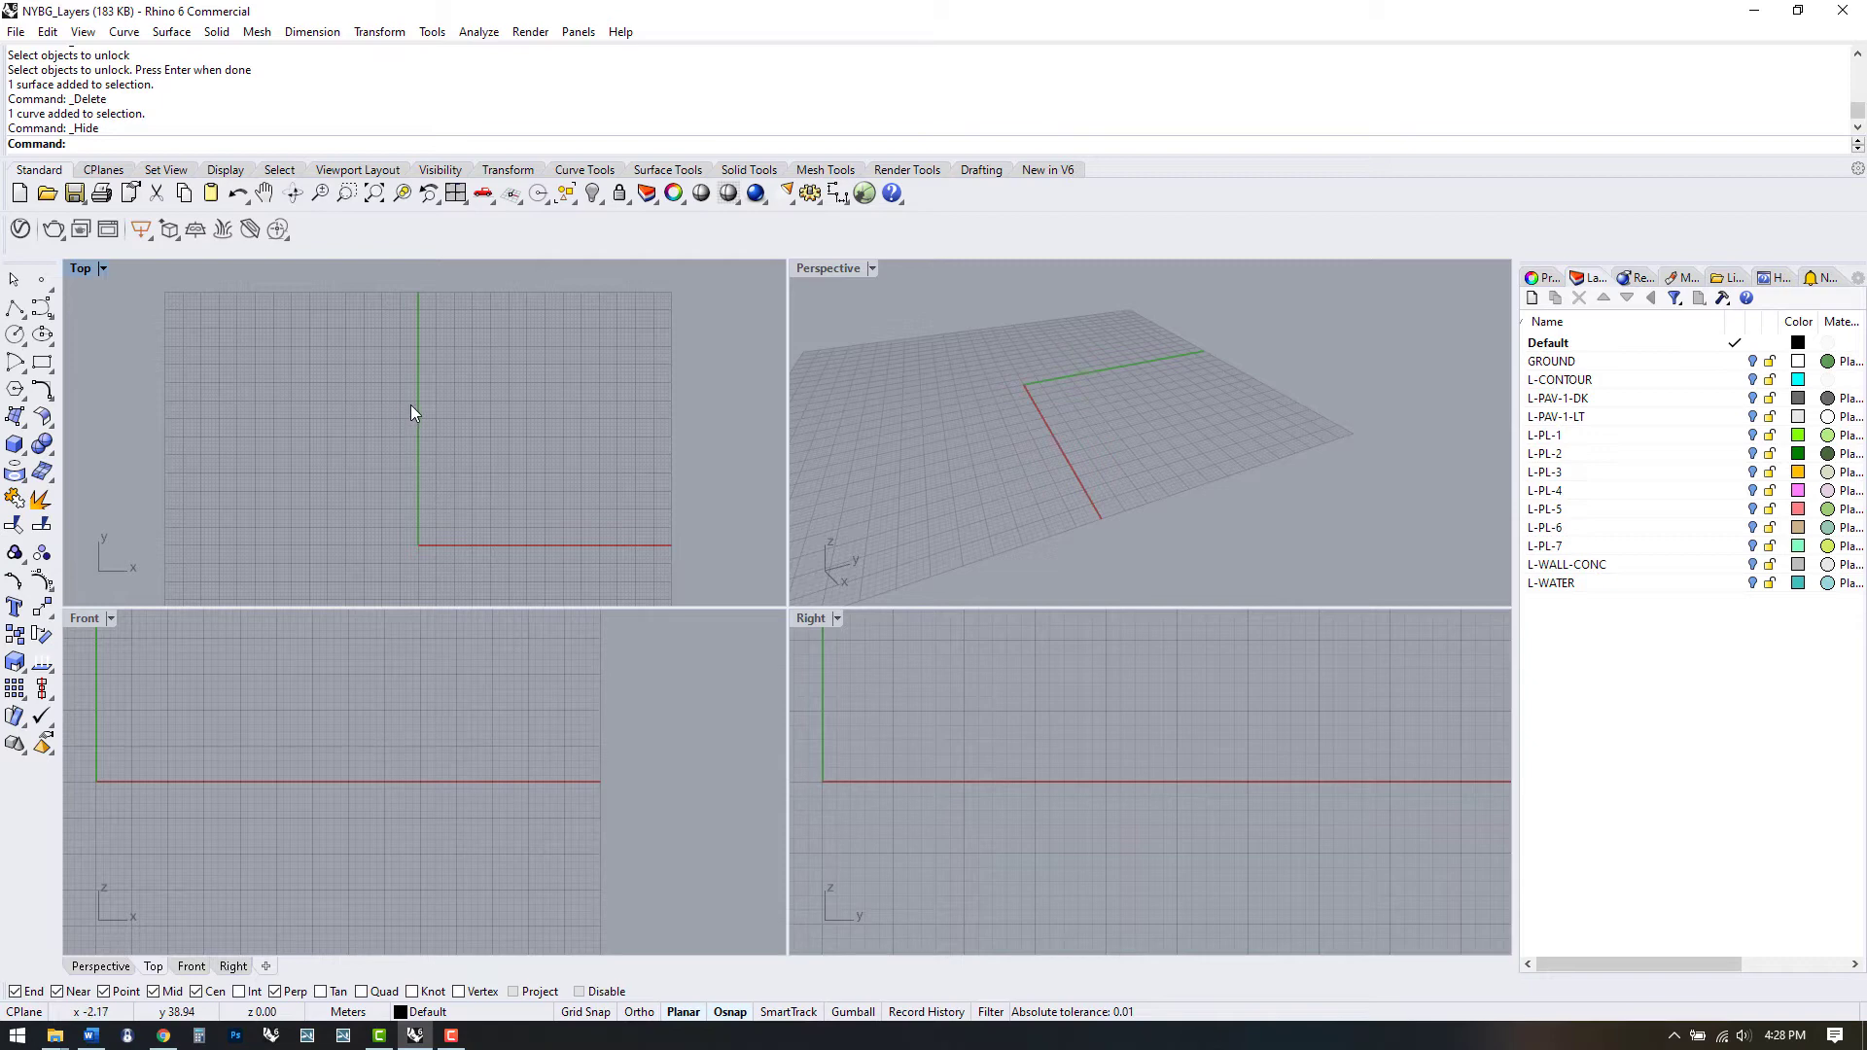
Step: Start Show Selected from the Top viewport's popup Visibility tools
middle_click(475, 379)
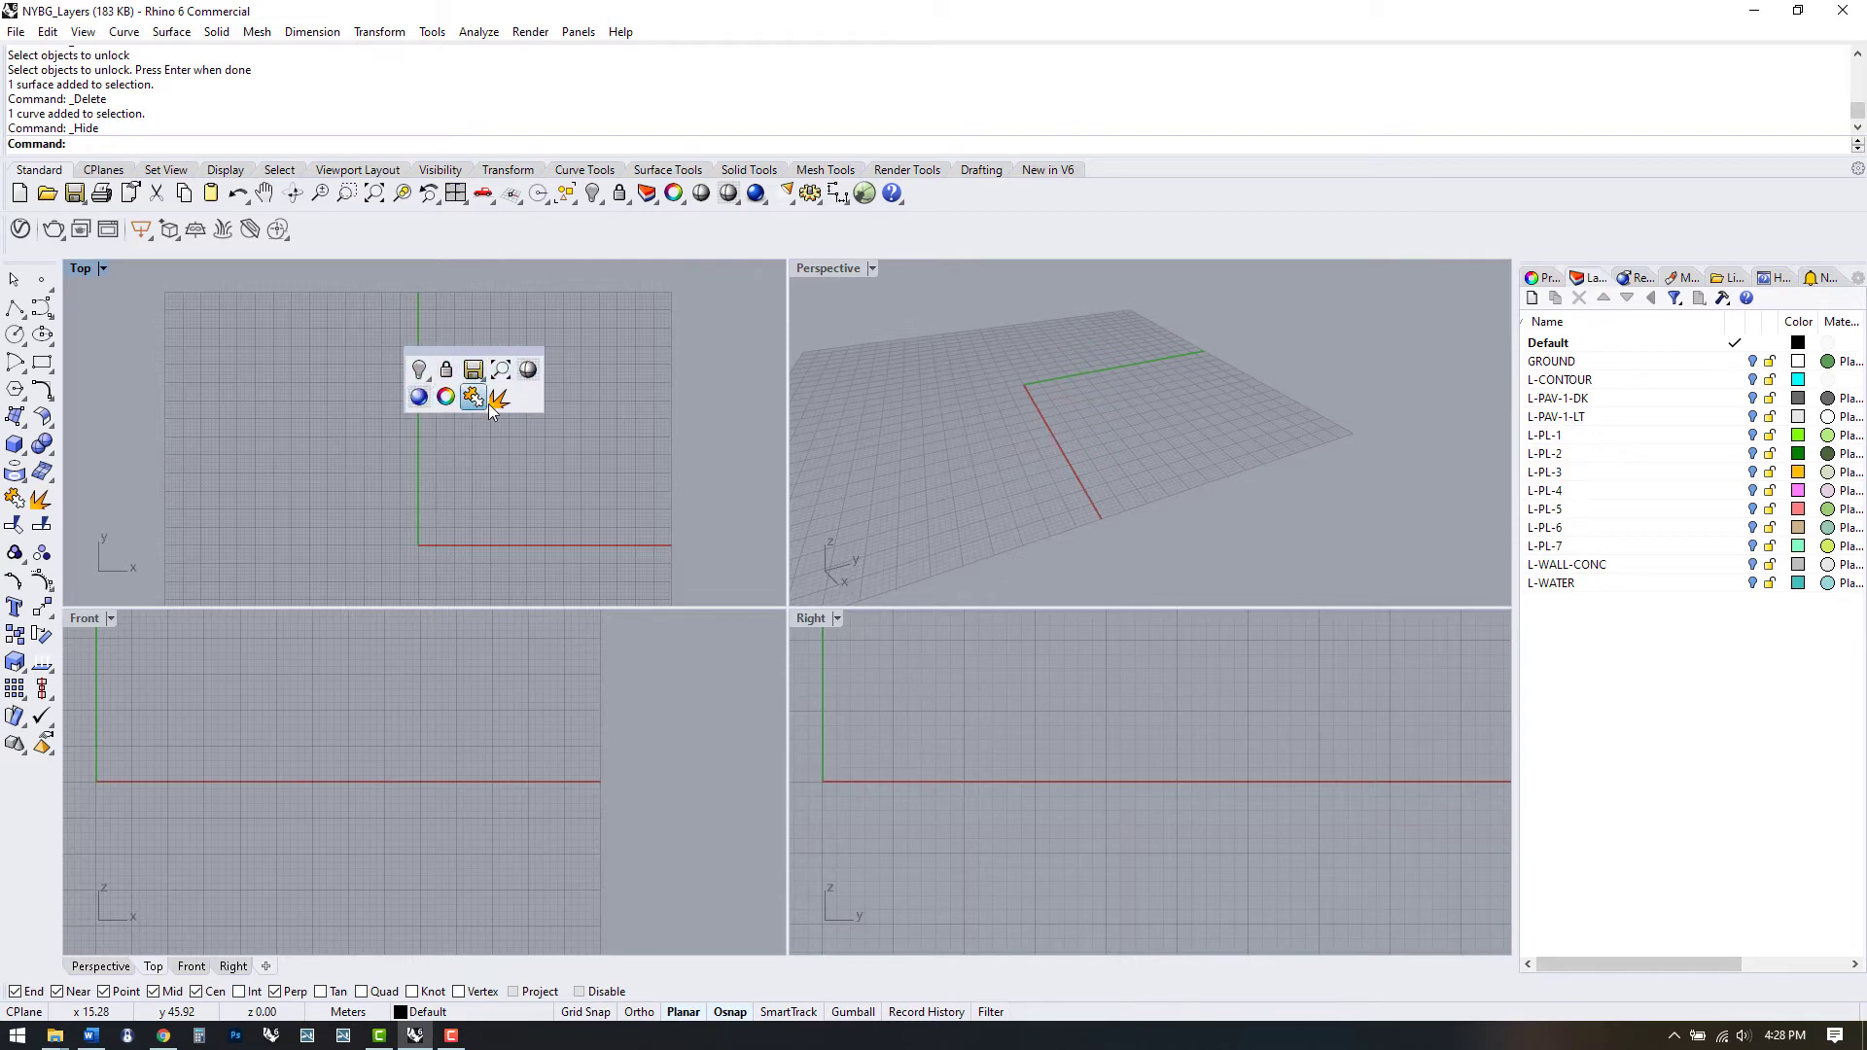
left_click(421, 370)
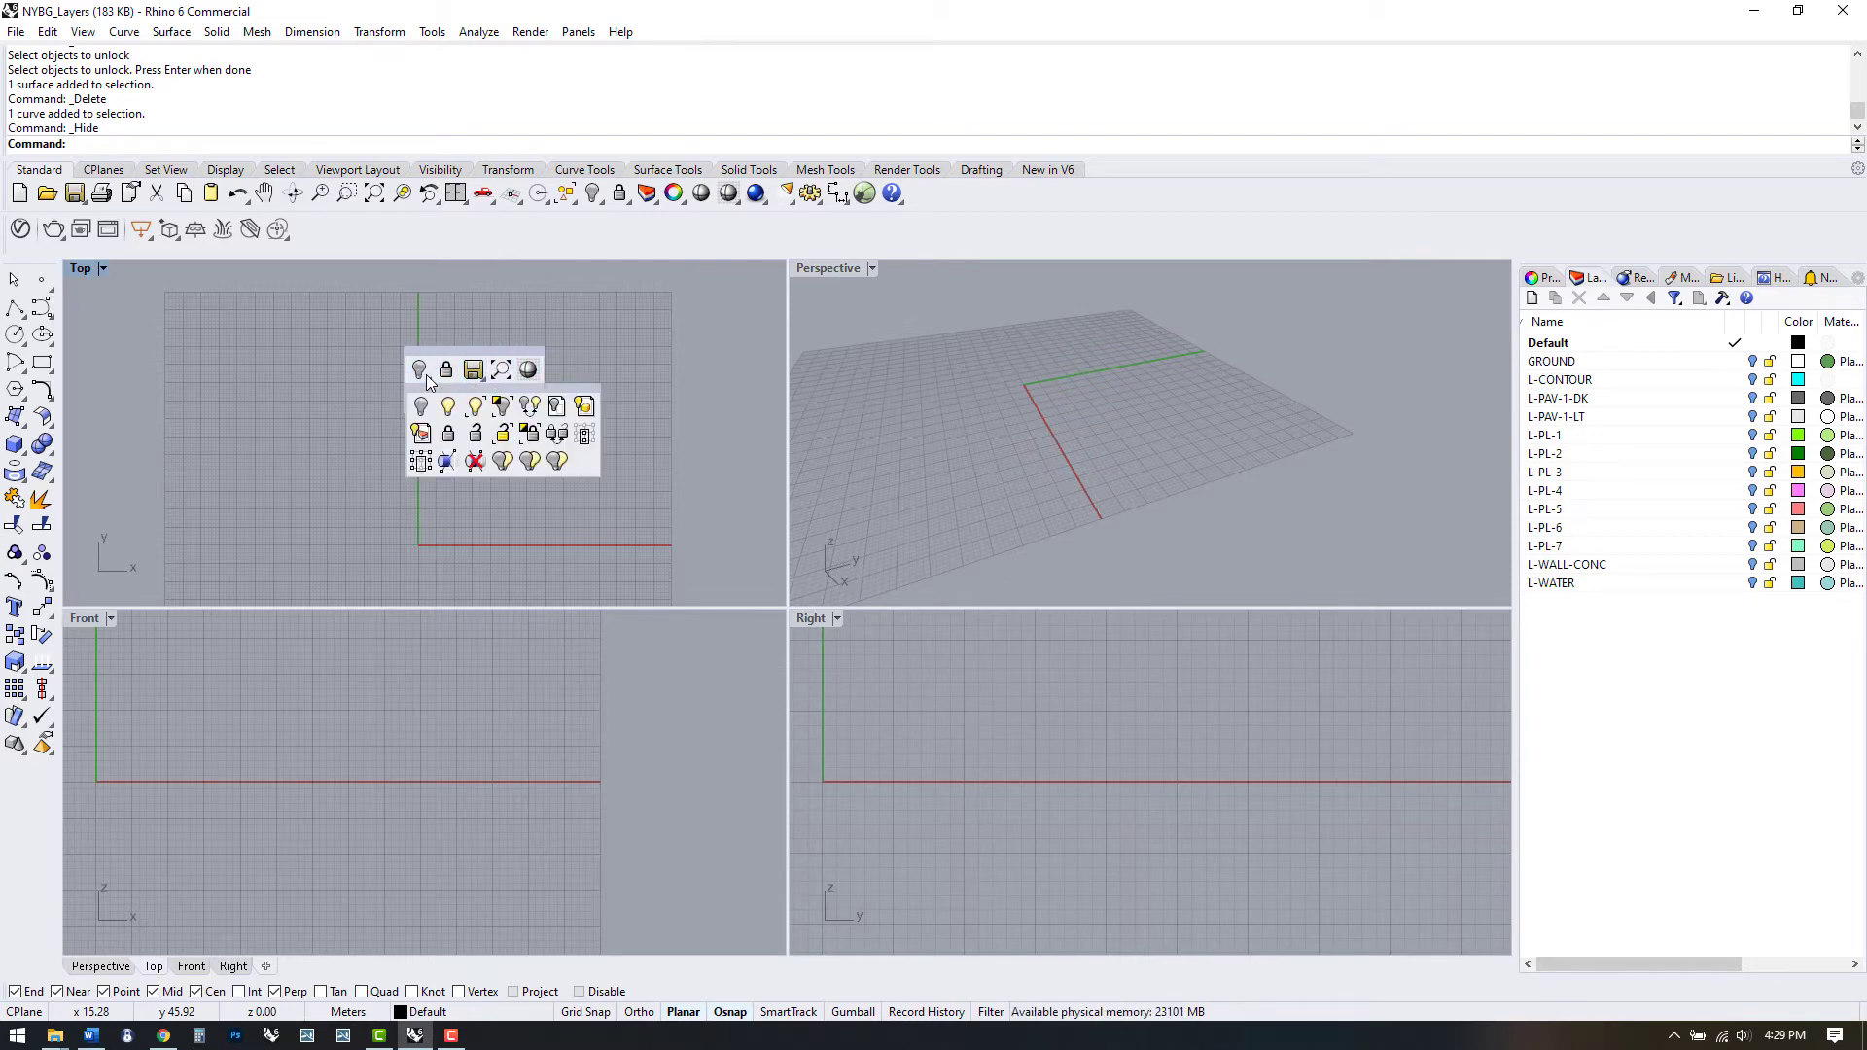
left_click(480, 407)
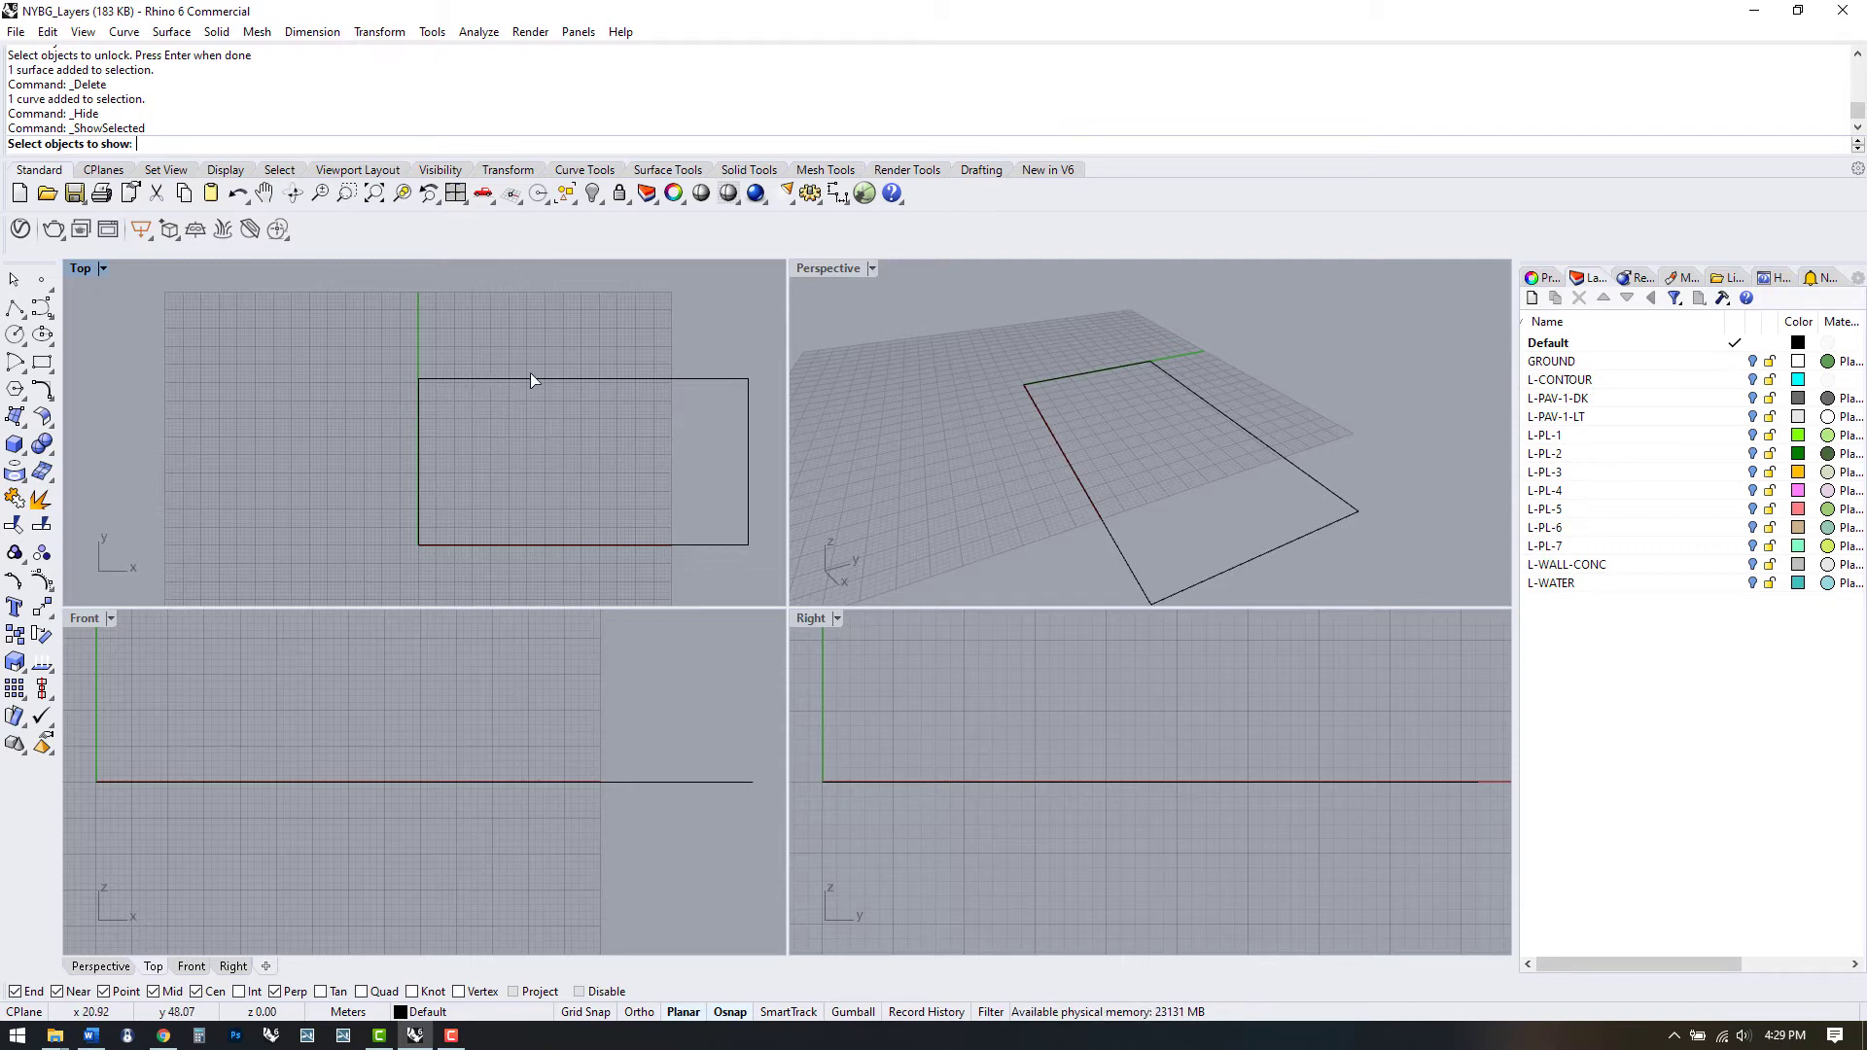
Step: Pick the hidden site rectangle so it is shown permanently
left_click_drag(528, 414, 500, 357)
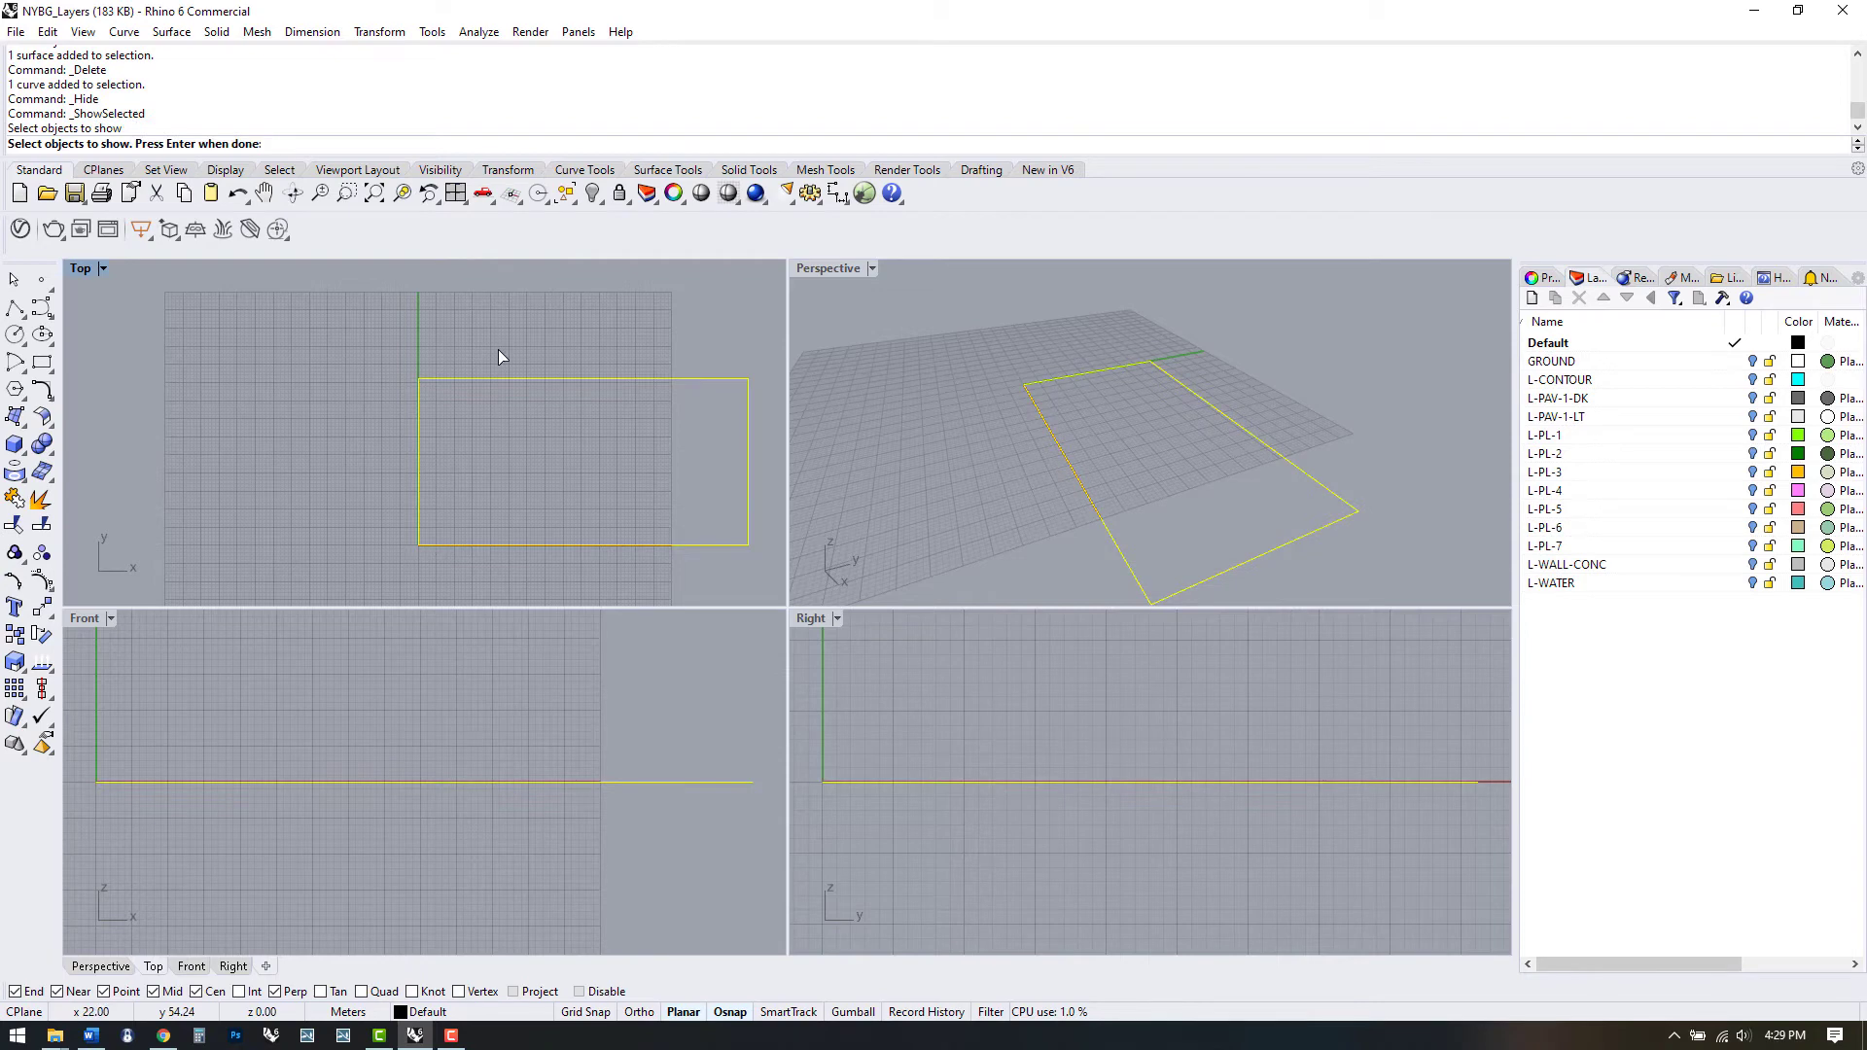
key("Return")
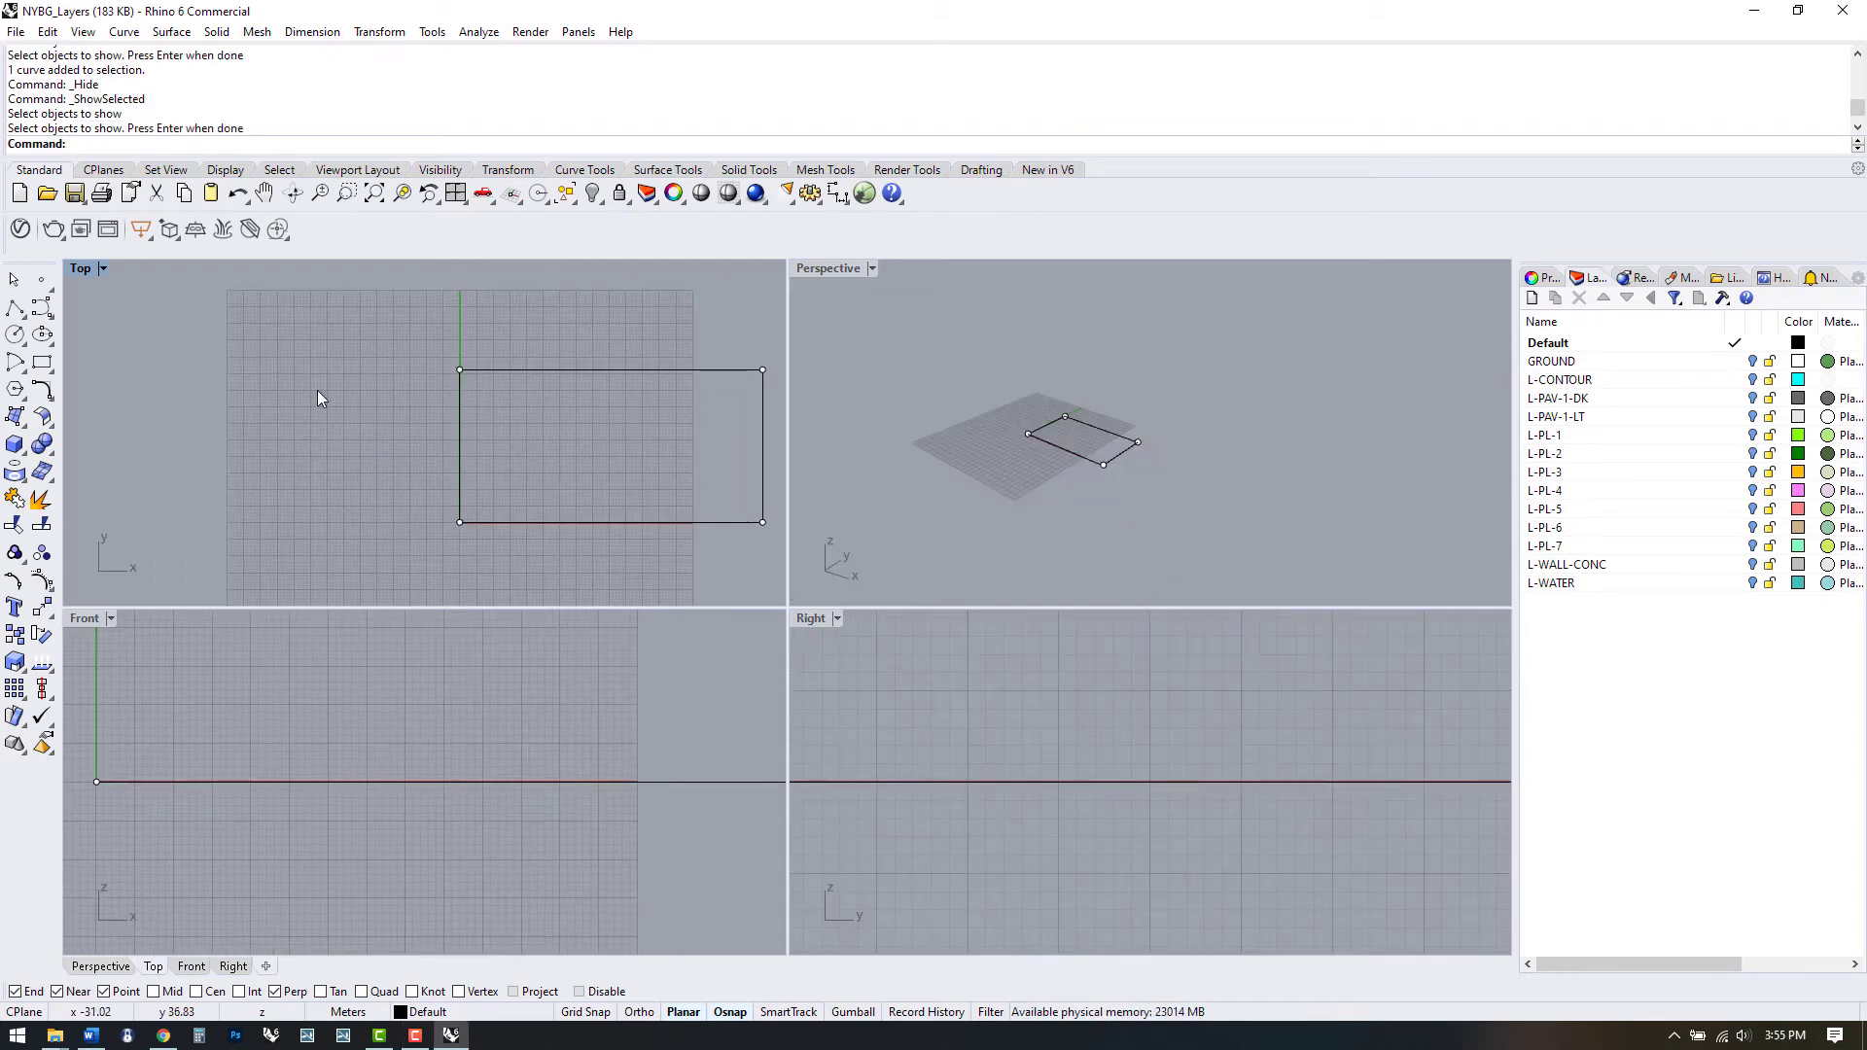
scroll(316, 389, "down", 2)
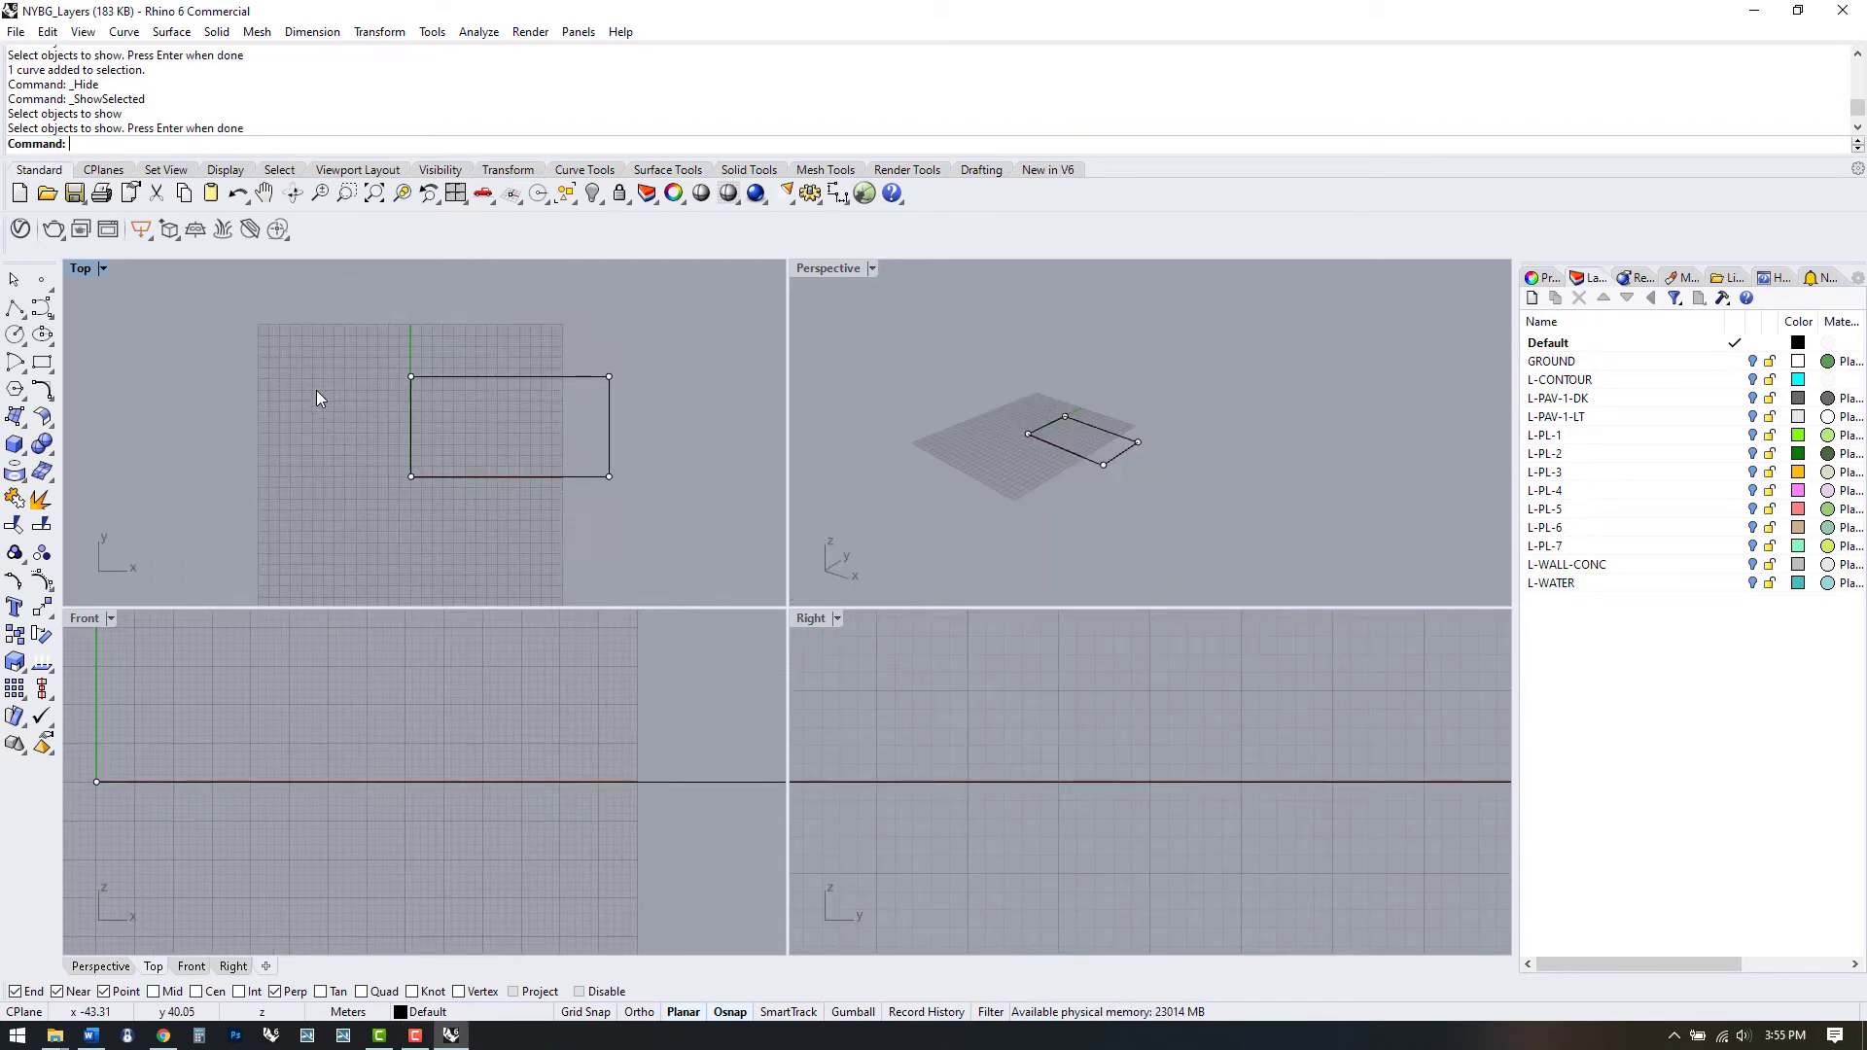
scroll(411, 389, "up", 2)
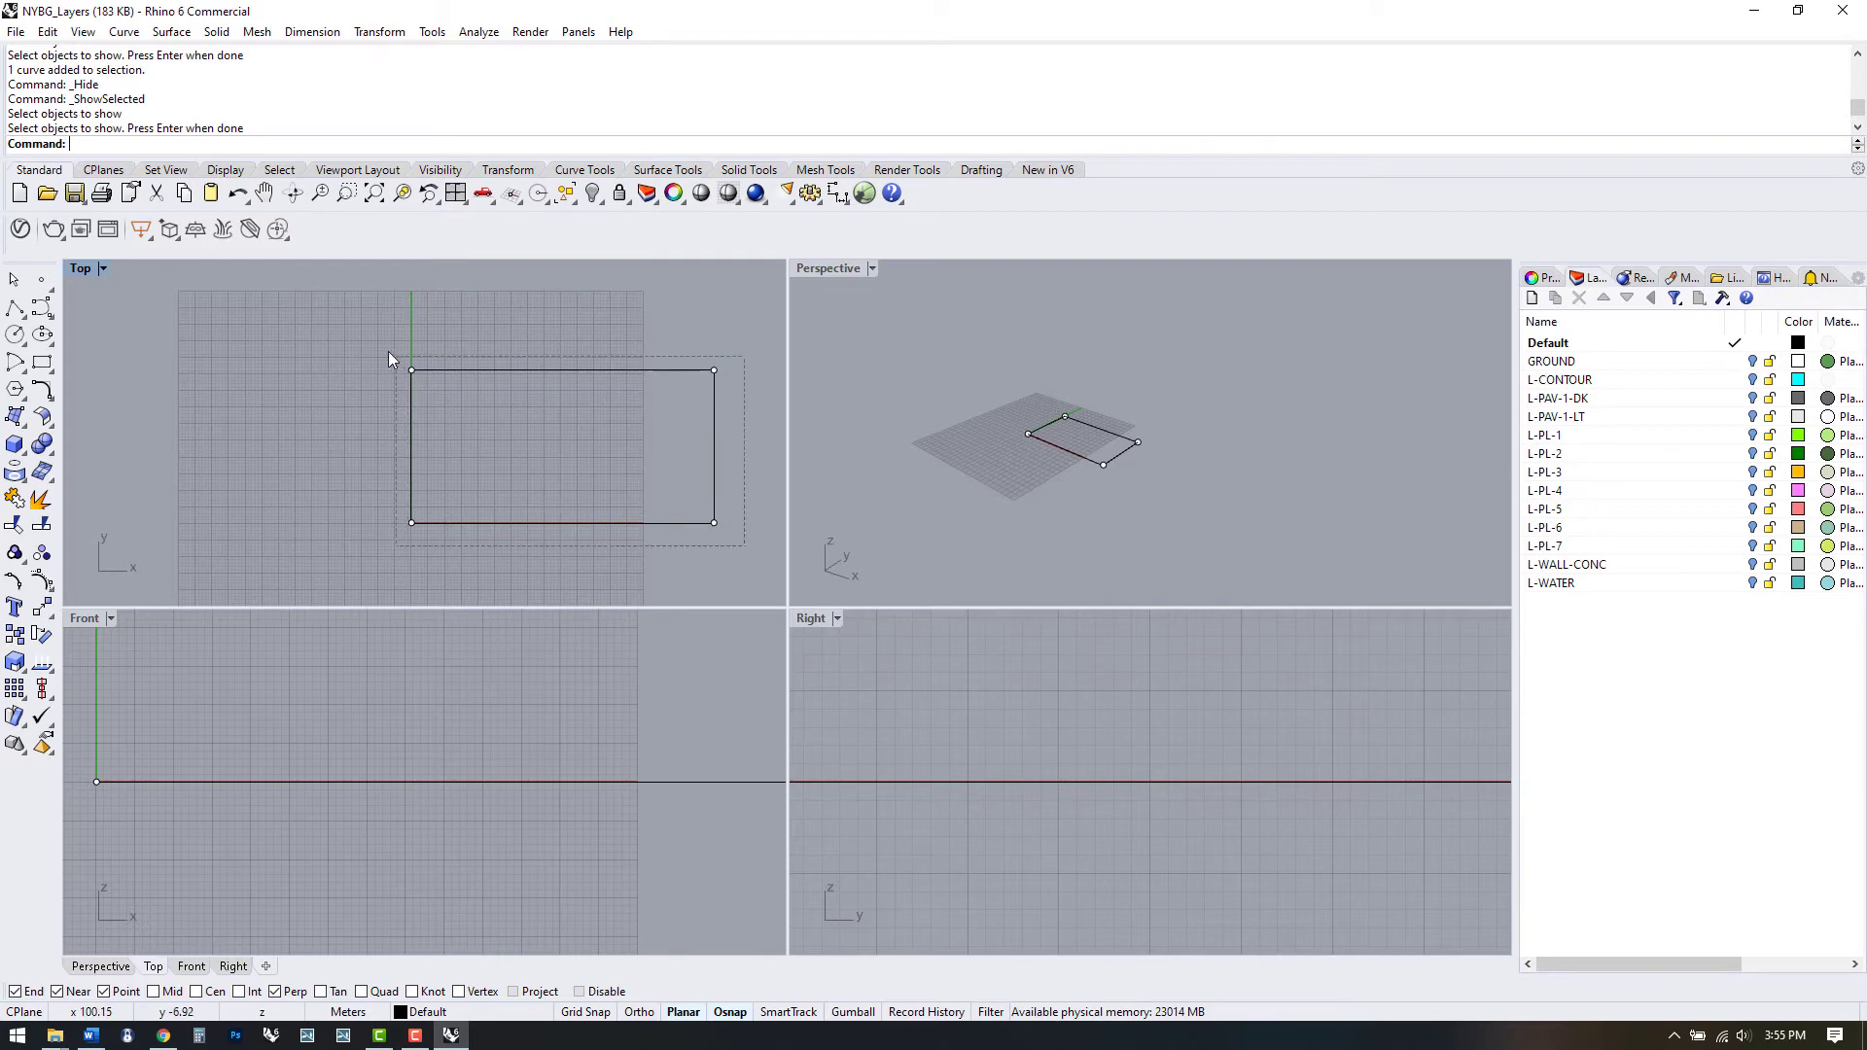
Step: Zoom all views to the rectangle with ZSA and maximize the Top view
left_click_drag(388, 352, 359, 333)
type("ZSA")
key("Return")
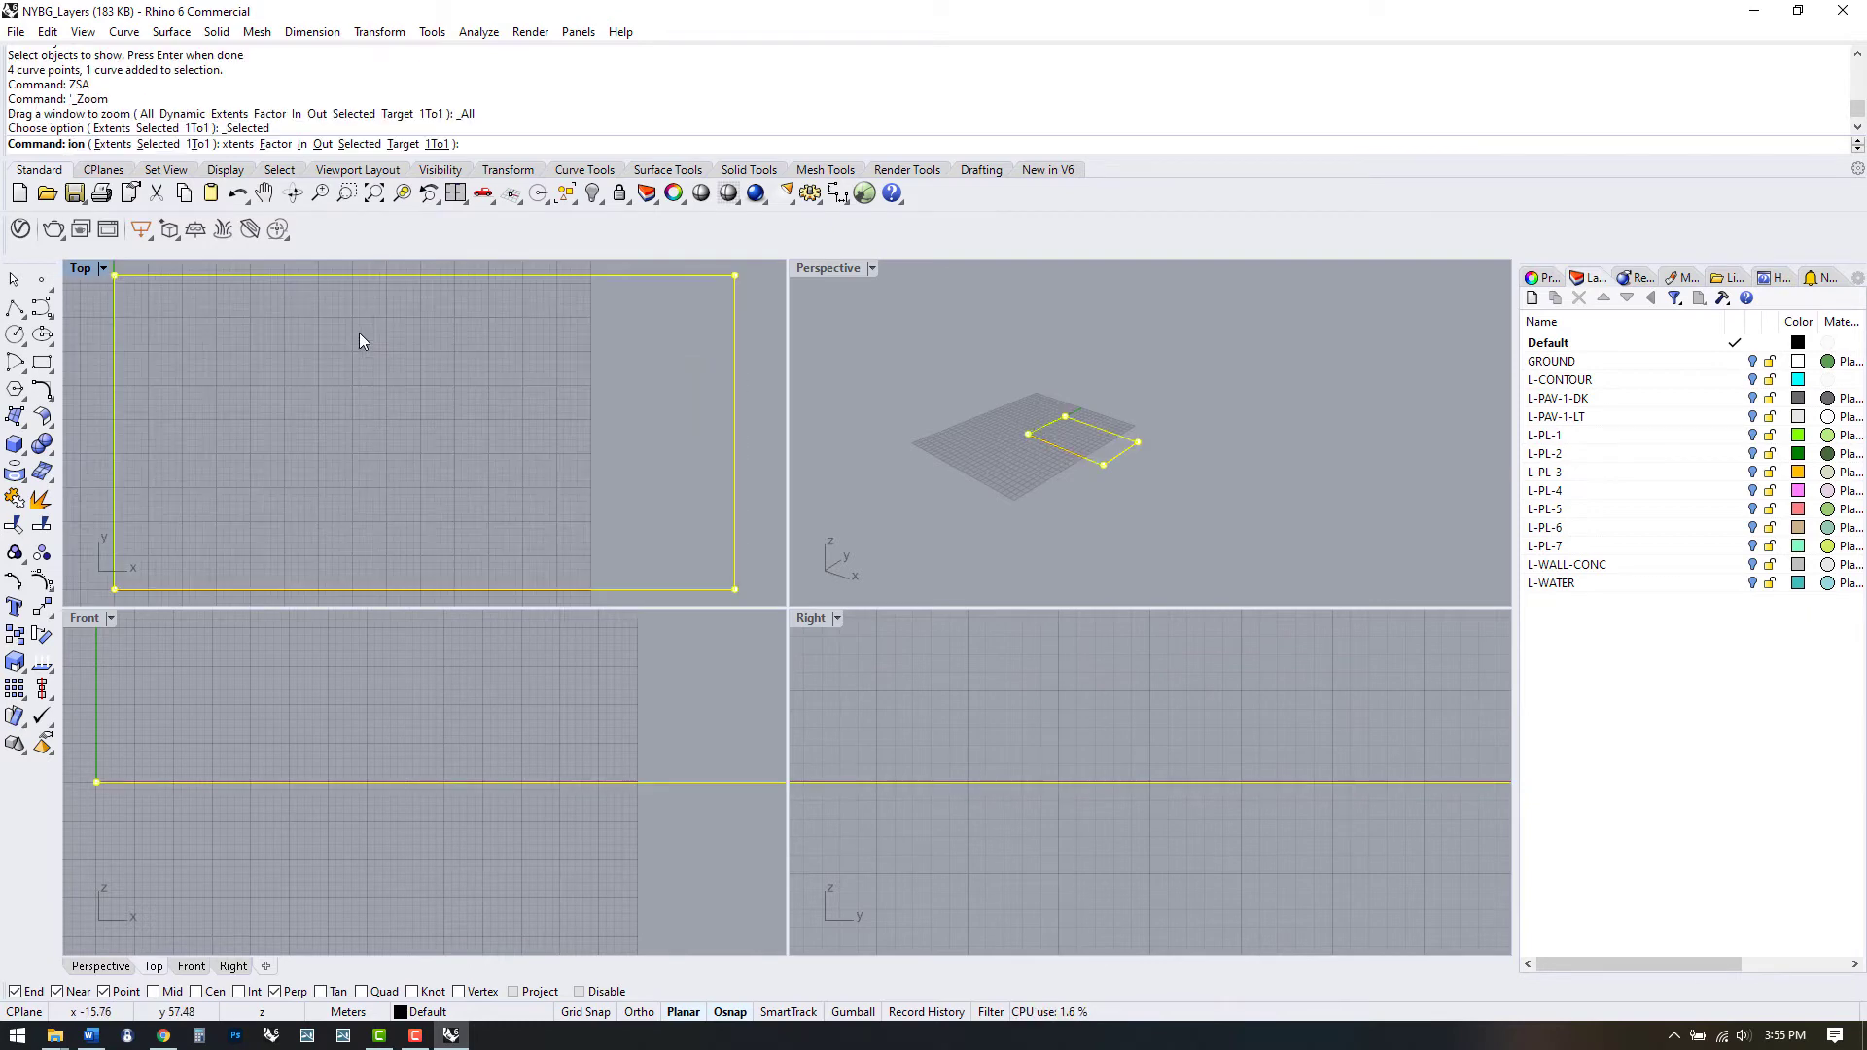
key("Escape")
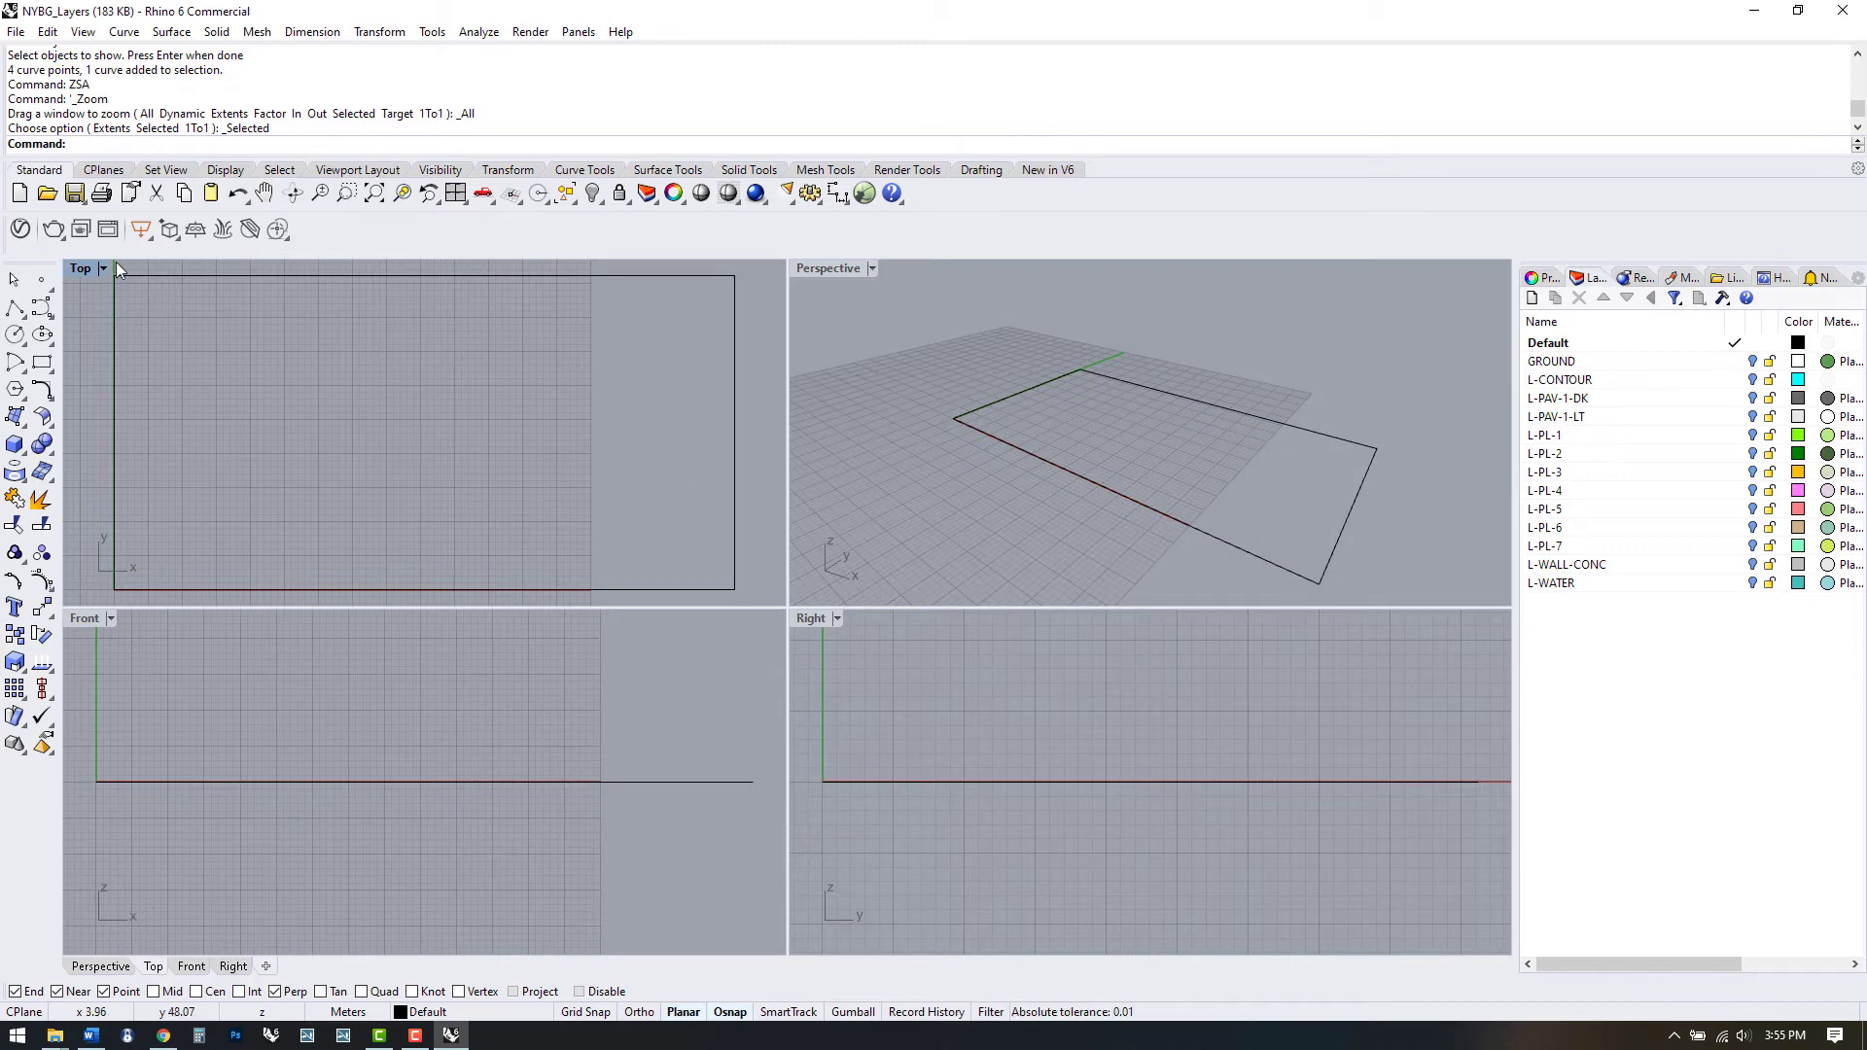
double_click(82, 268)
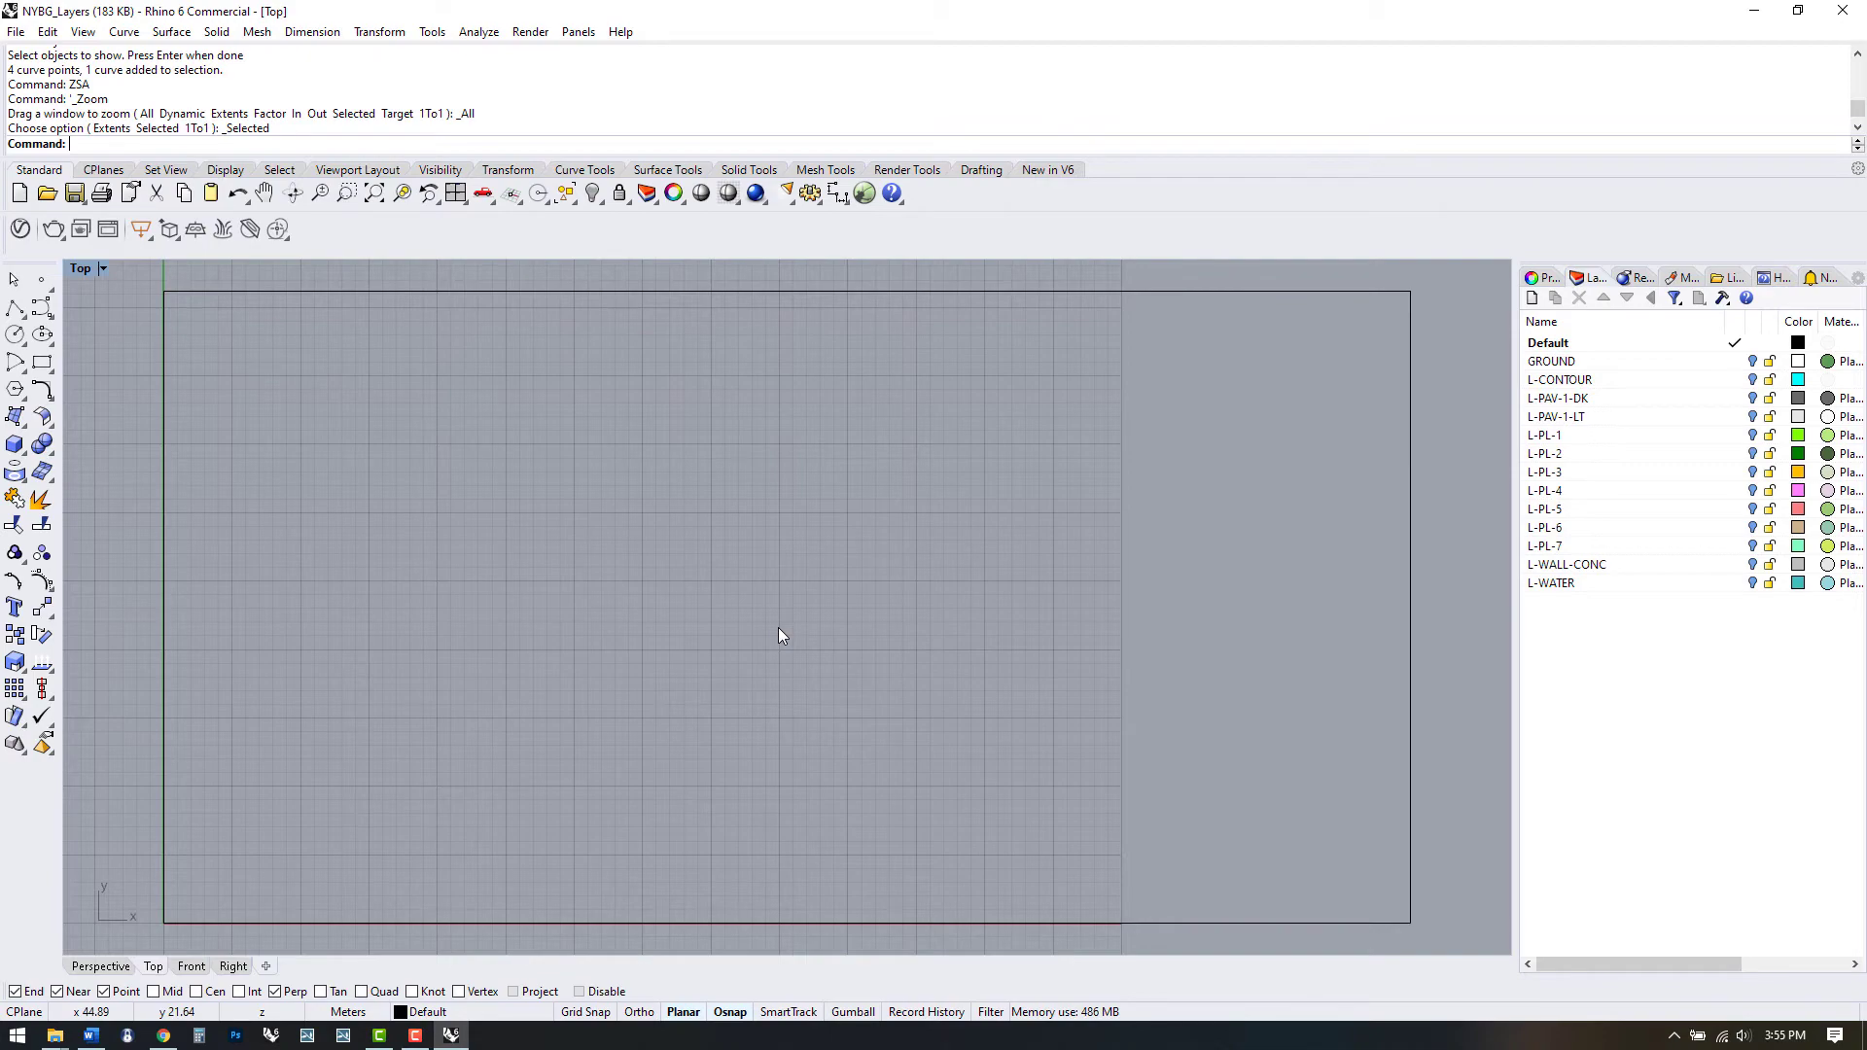
key("alt+Tab")
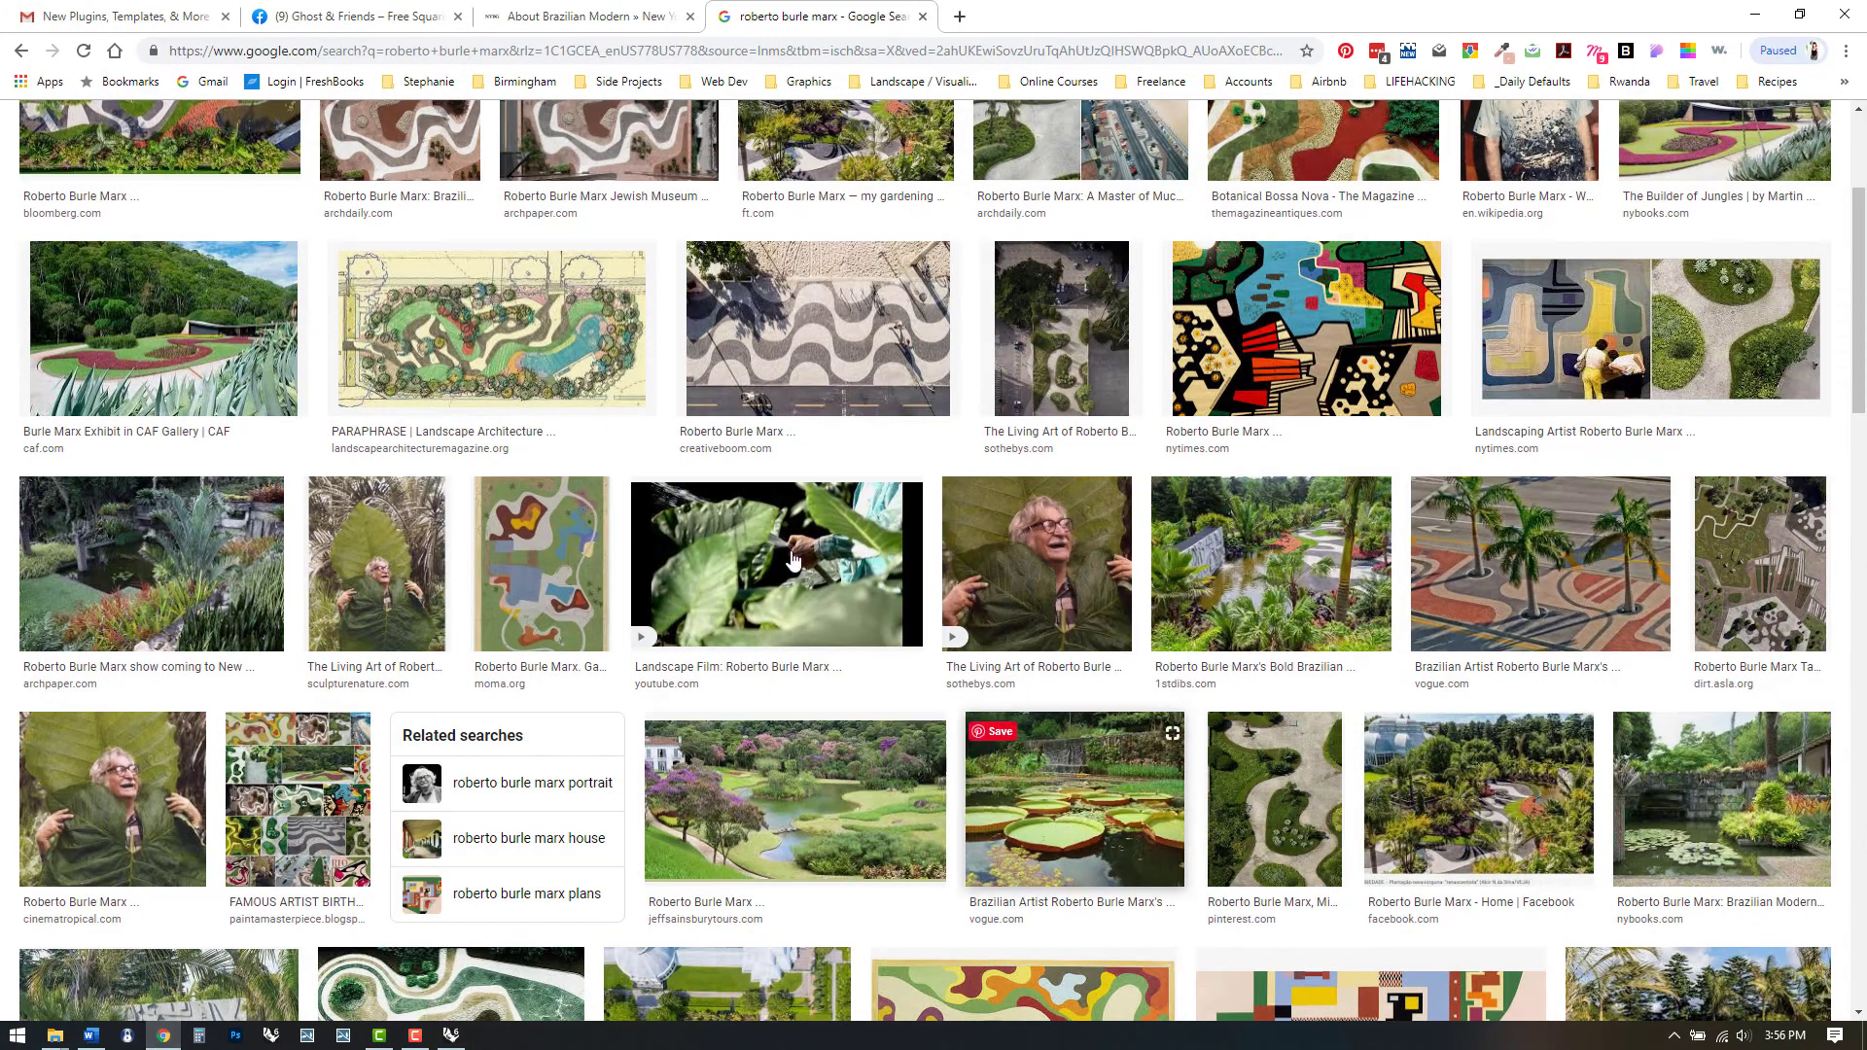
Step: Preview the PARAPHRASE landscape plan image, then open the aerial garden photo 1000x1.jpg
left_click(526, 323)
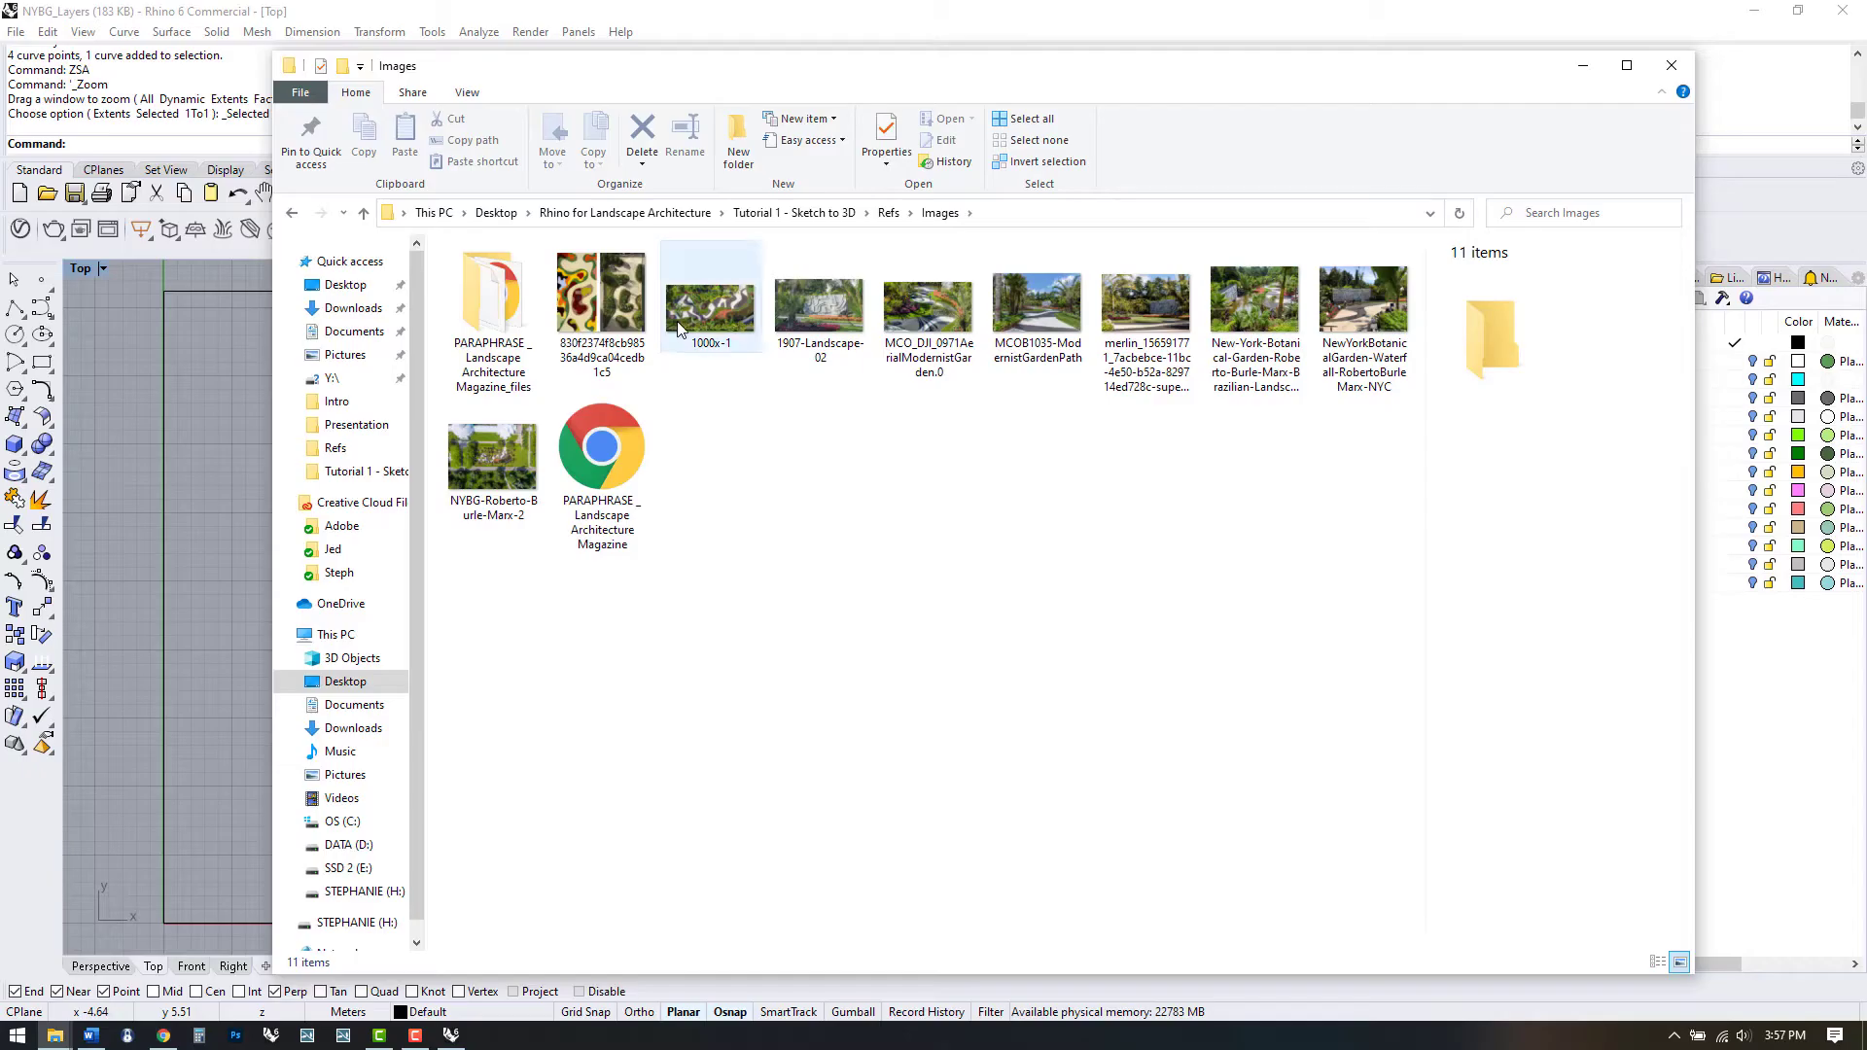
double_click(677, 327)
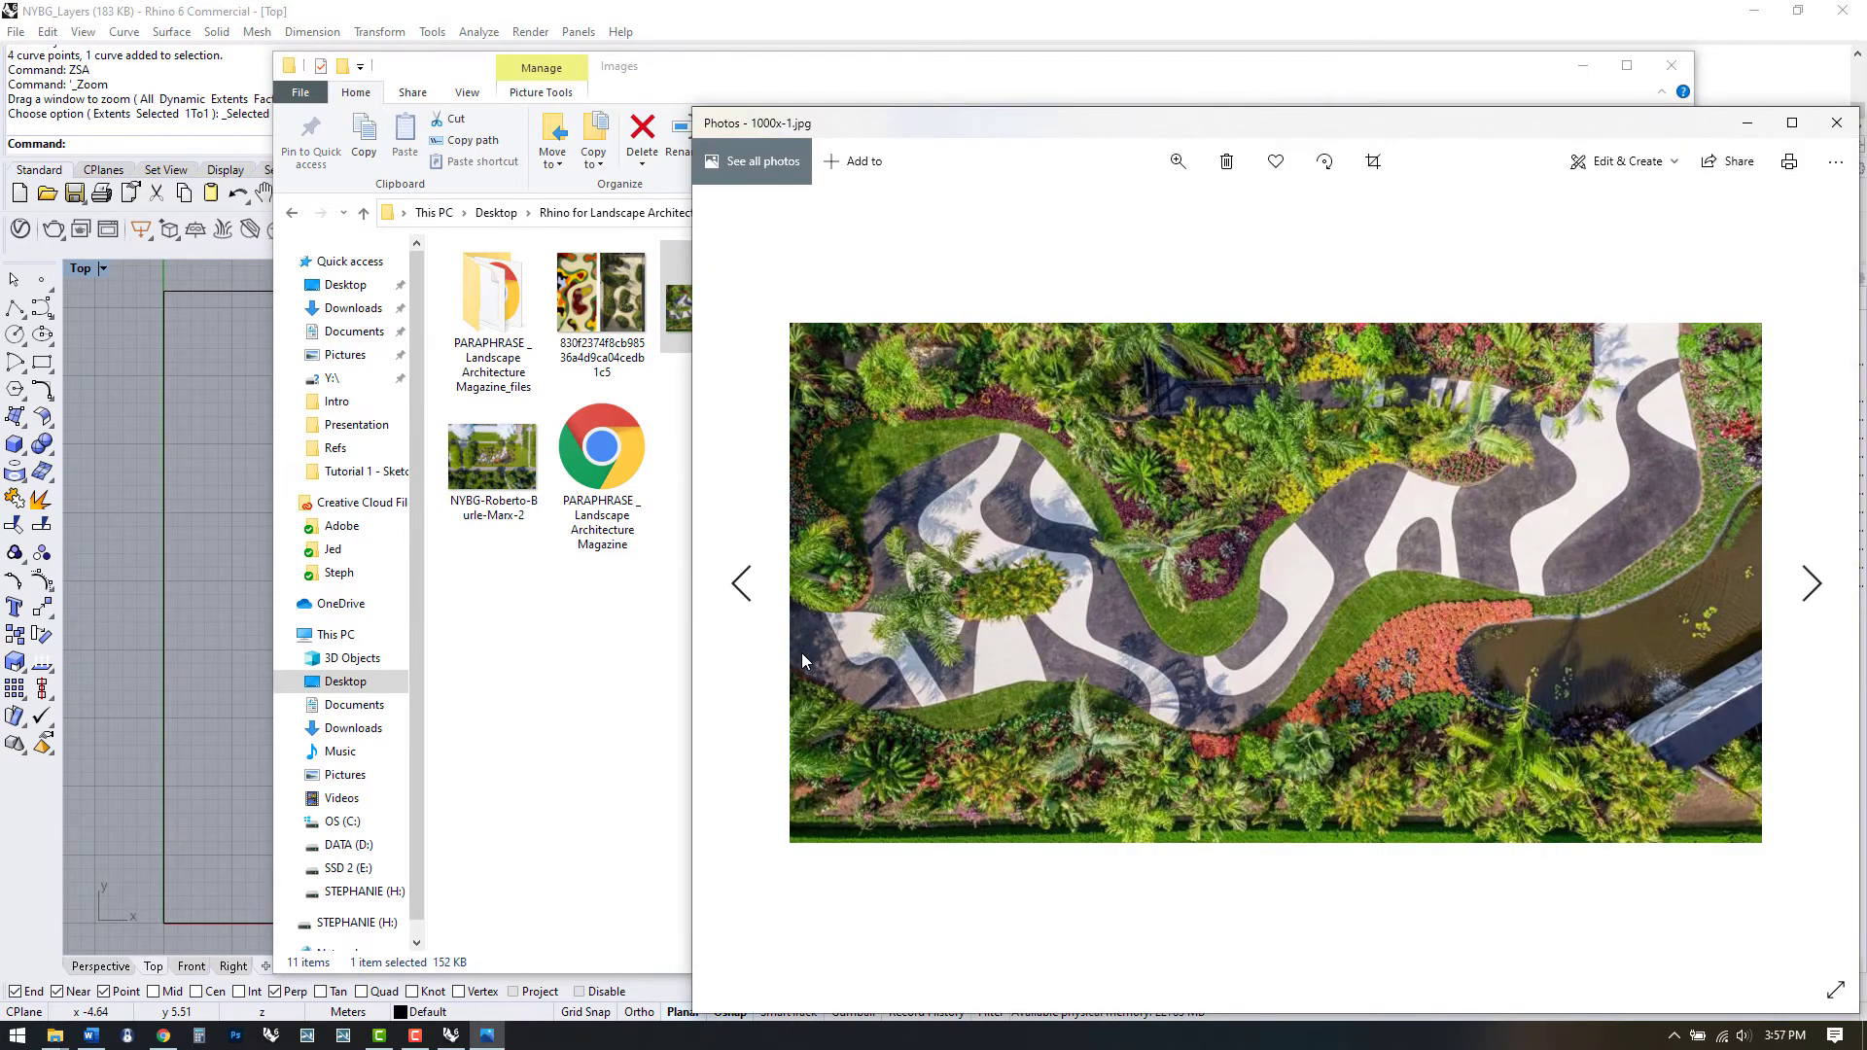
Step: Browse the next three garden reference photos, then close Photos
key("Right")
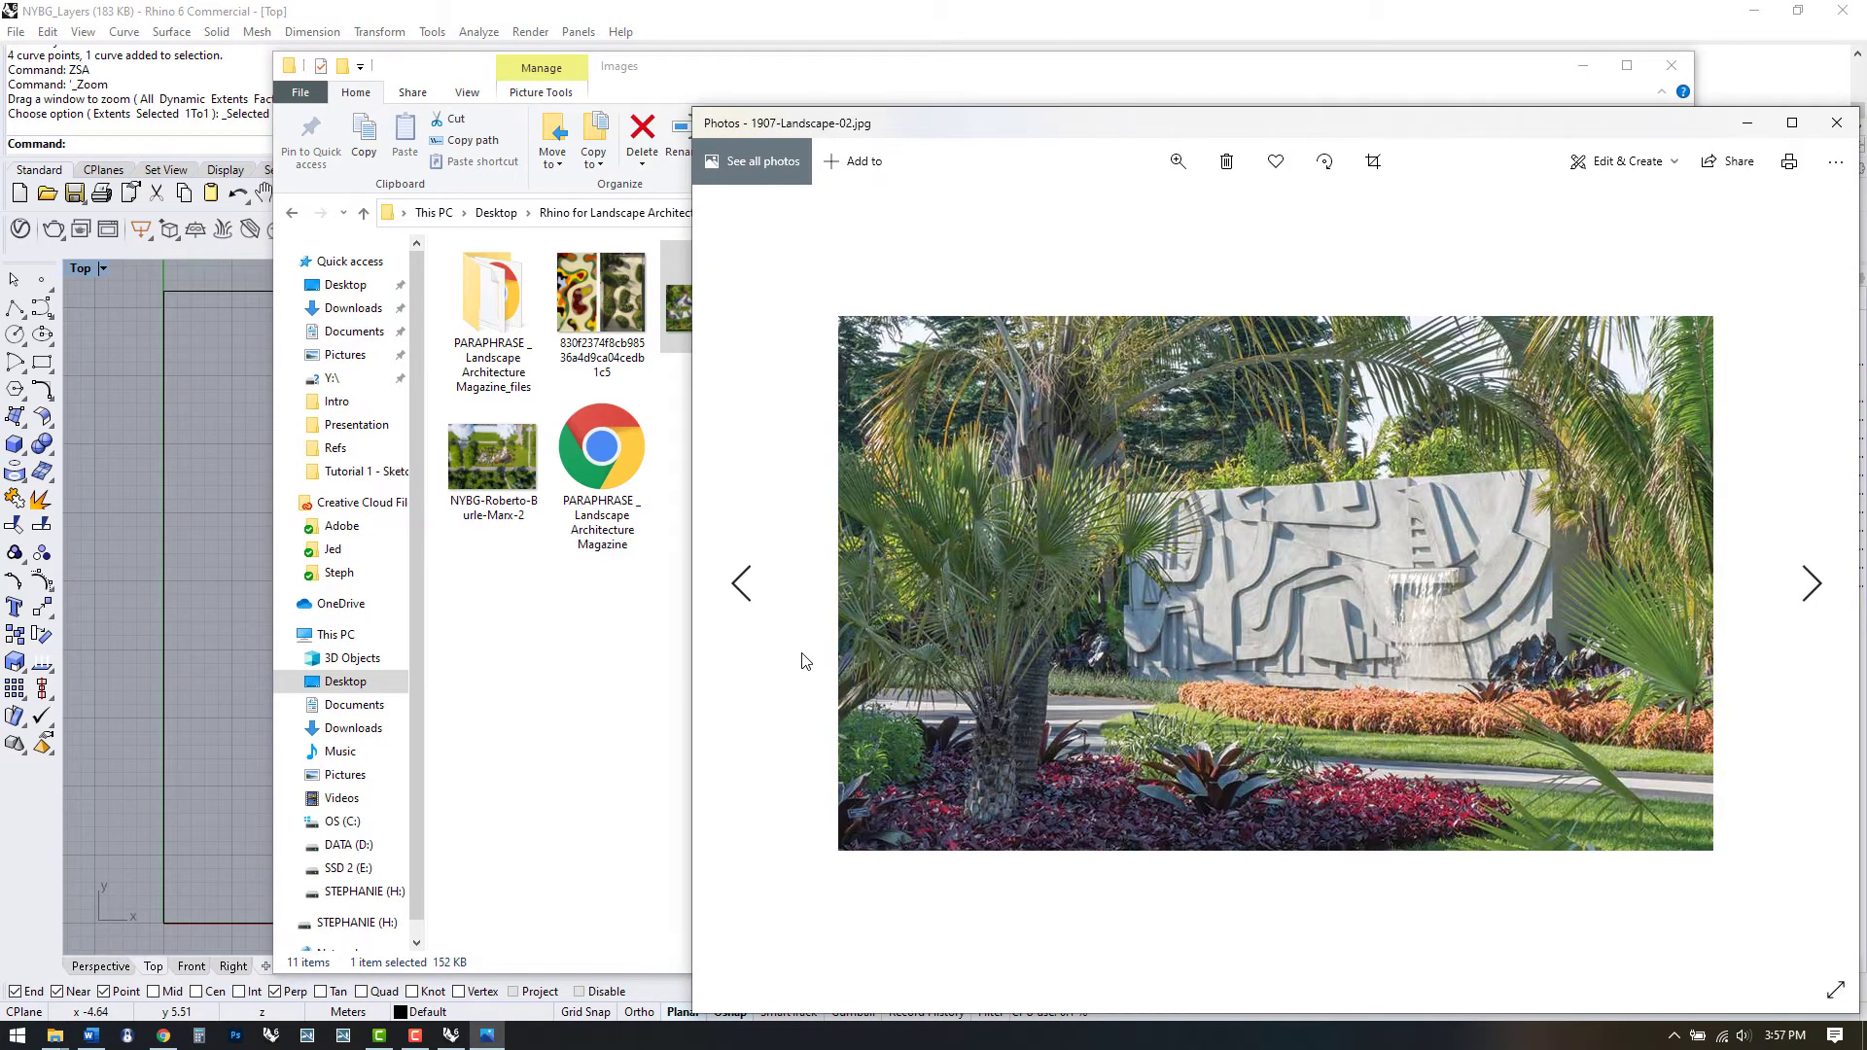
key("Right")
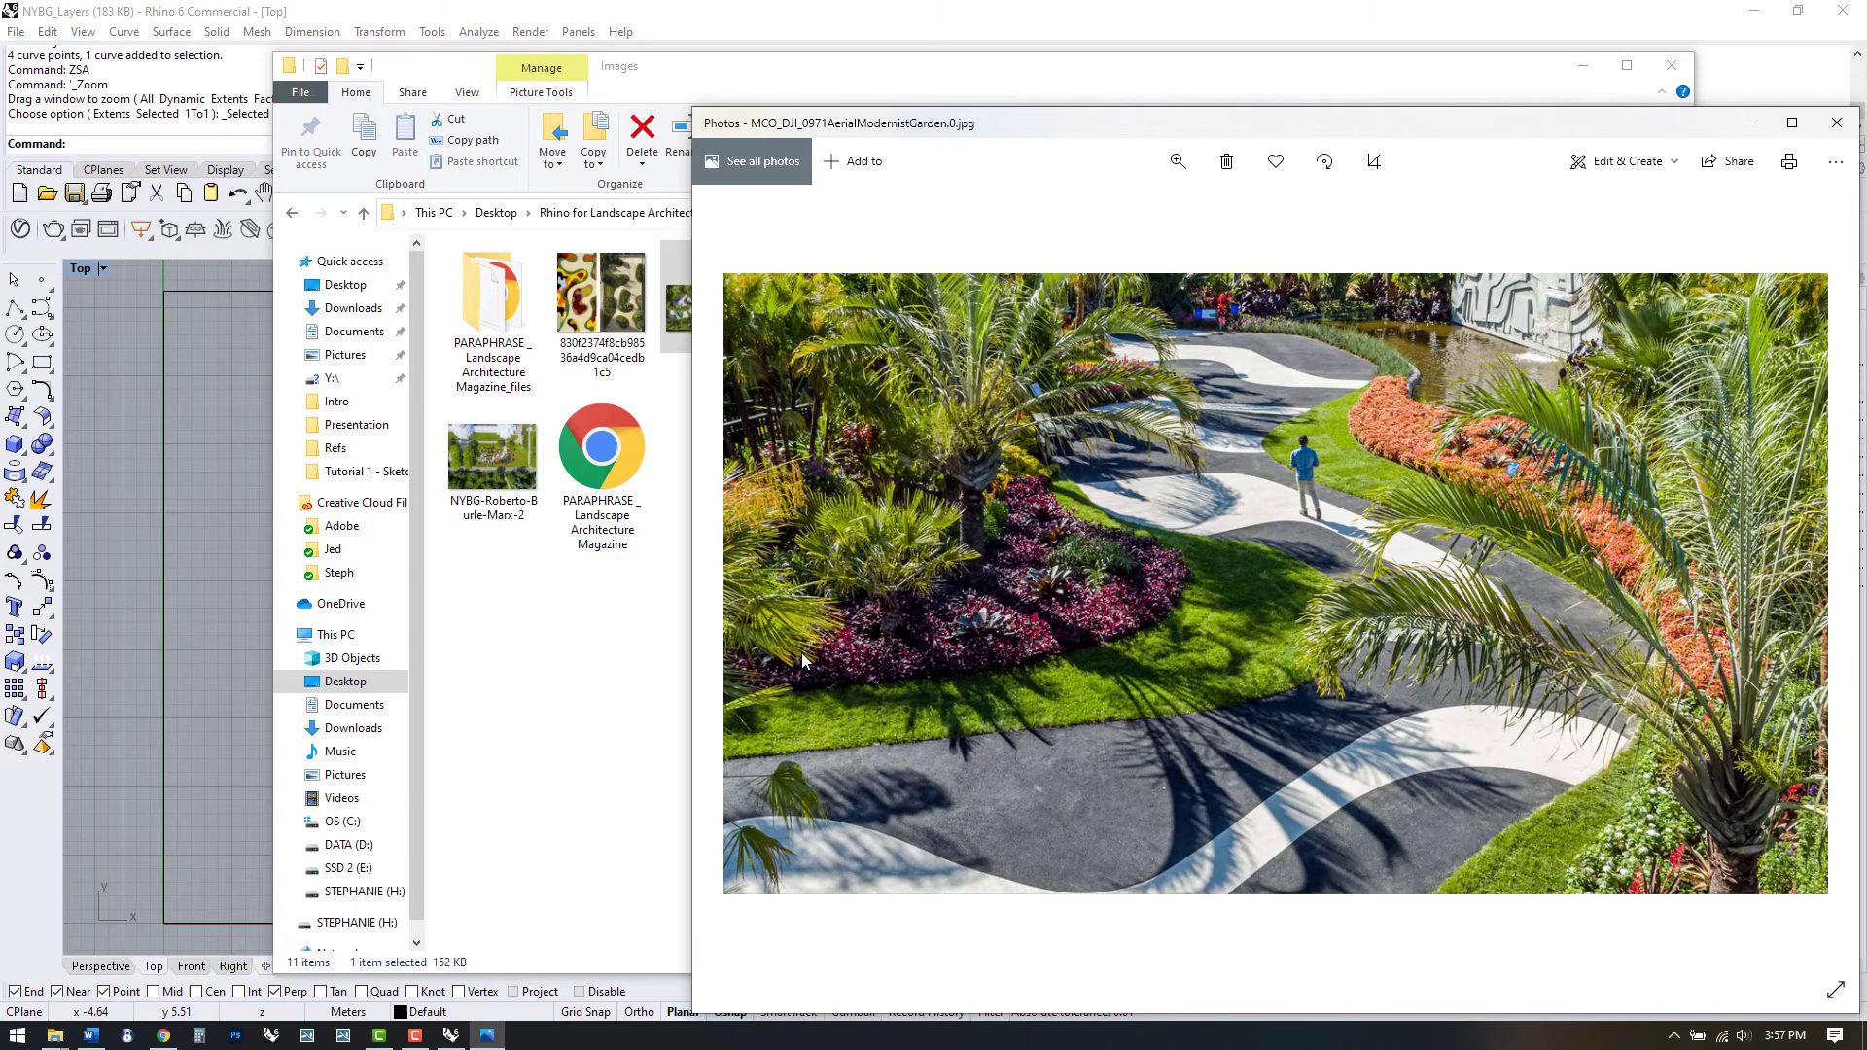
key("Right")
key("Right")
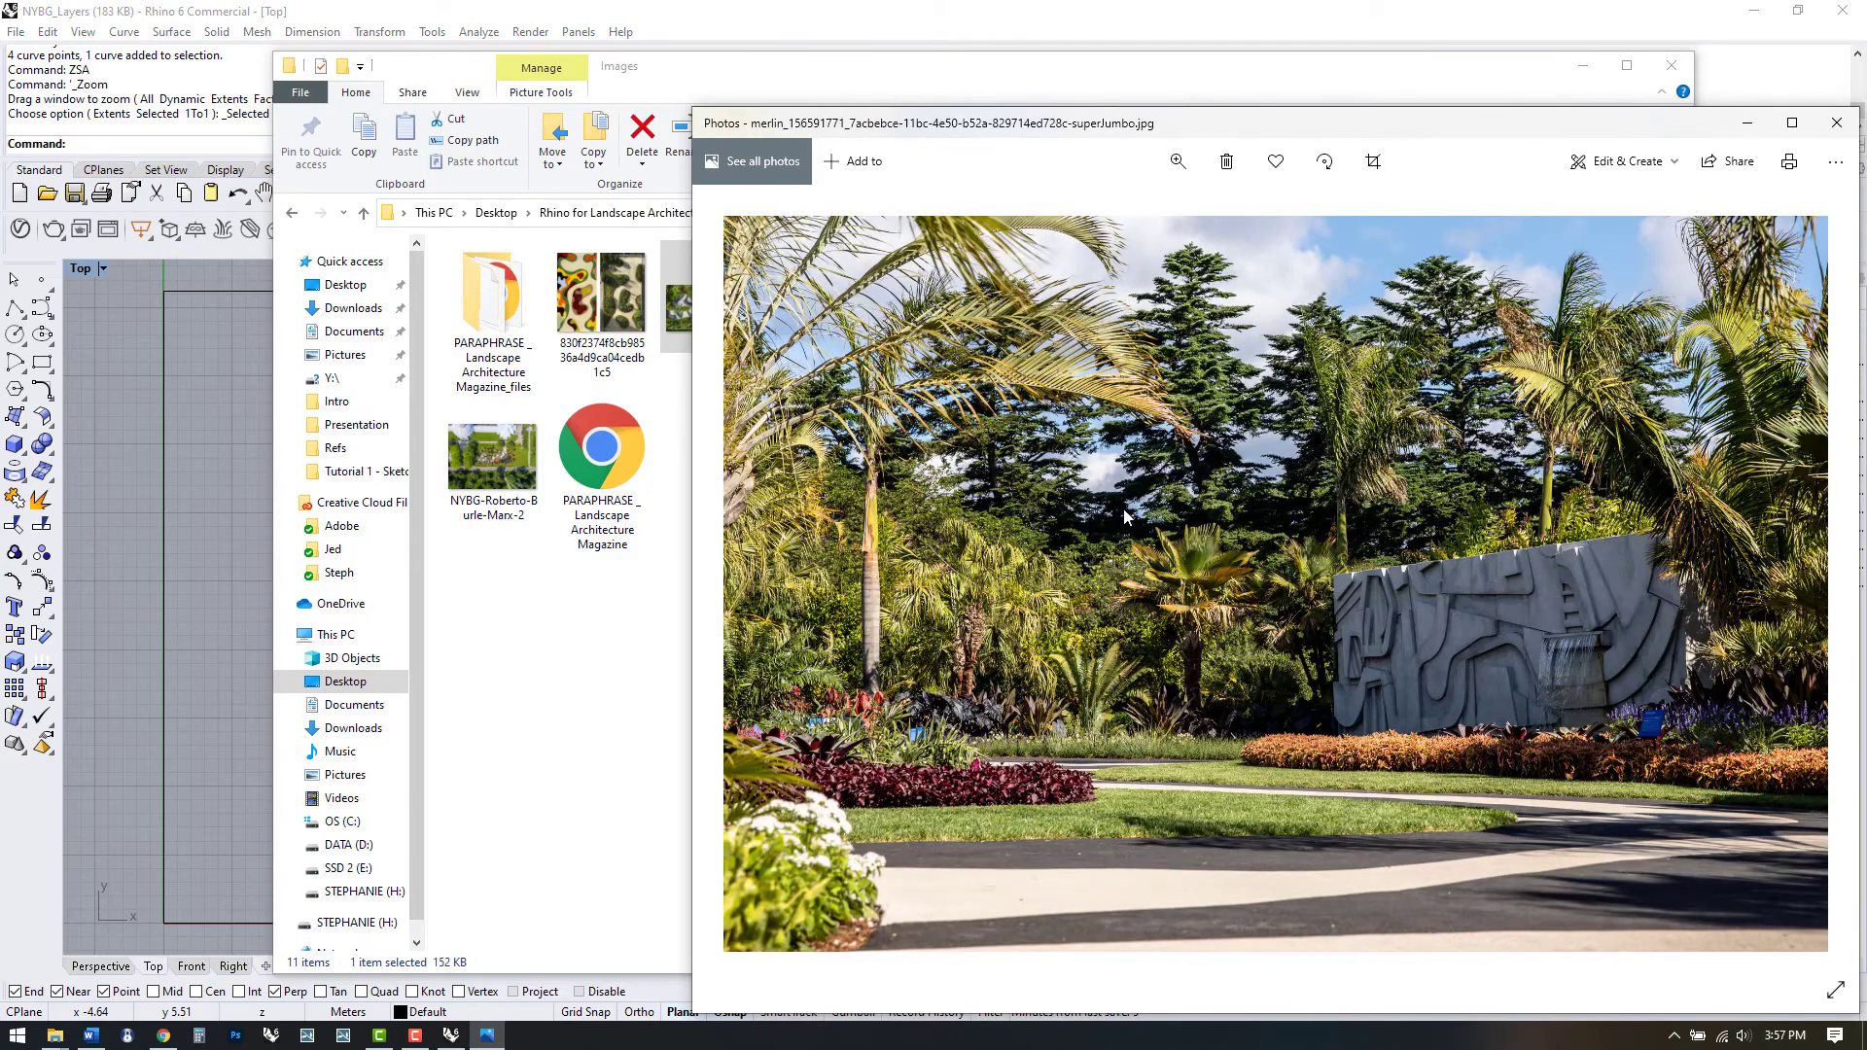
left_click(1837, 122)
Step: Start Pictureframe with the Raymond-Jungles sketch image
left_click(1582, 65)
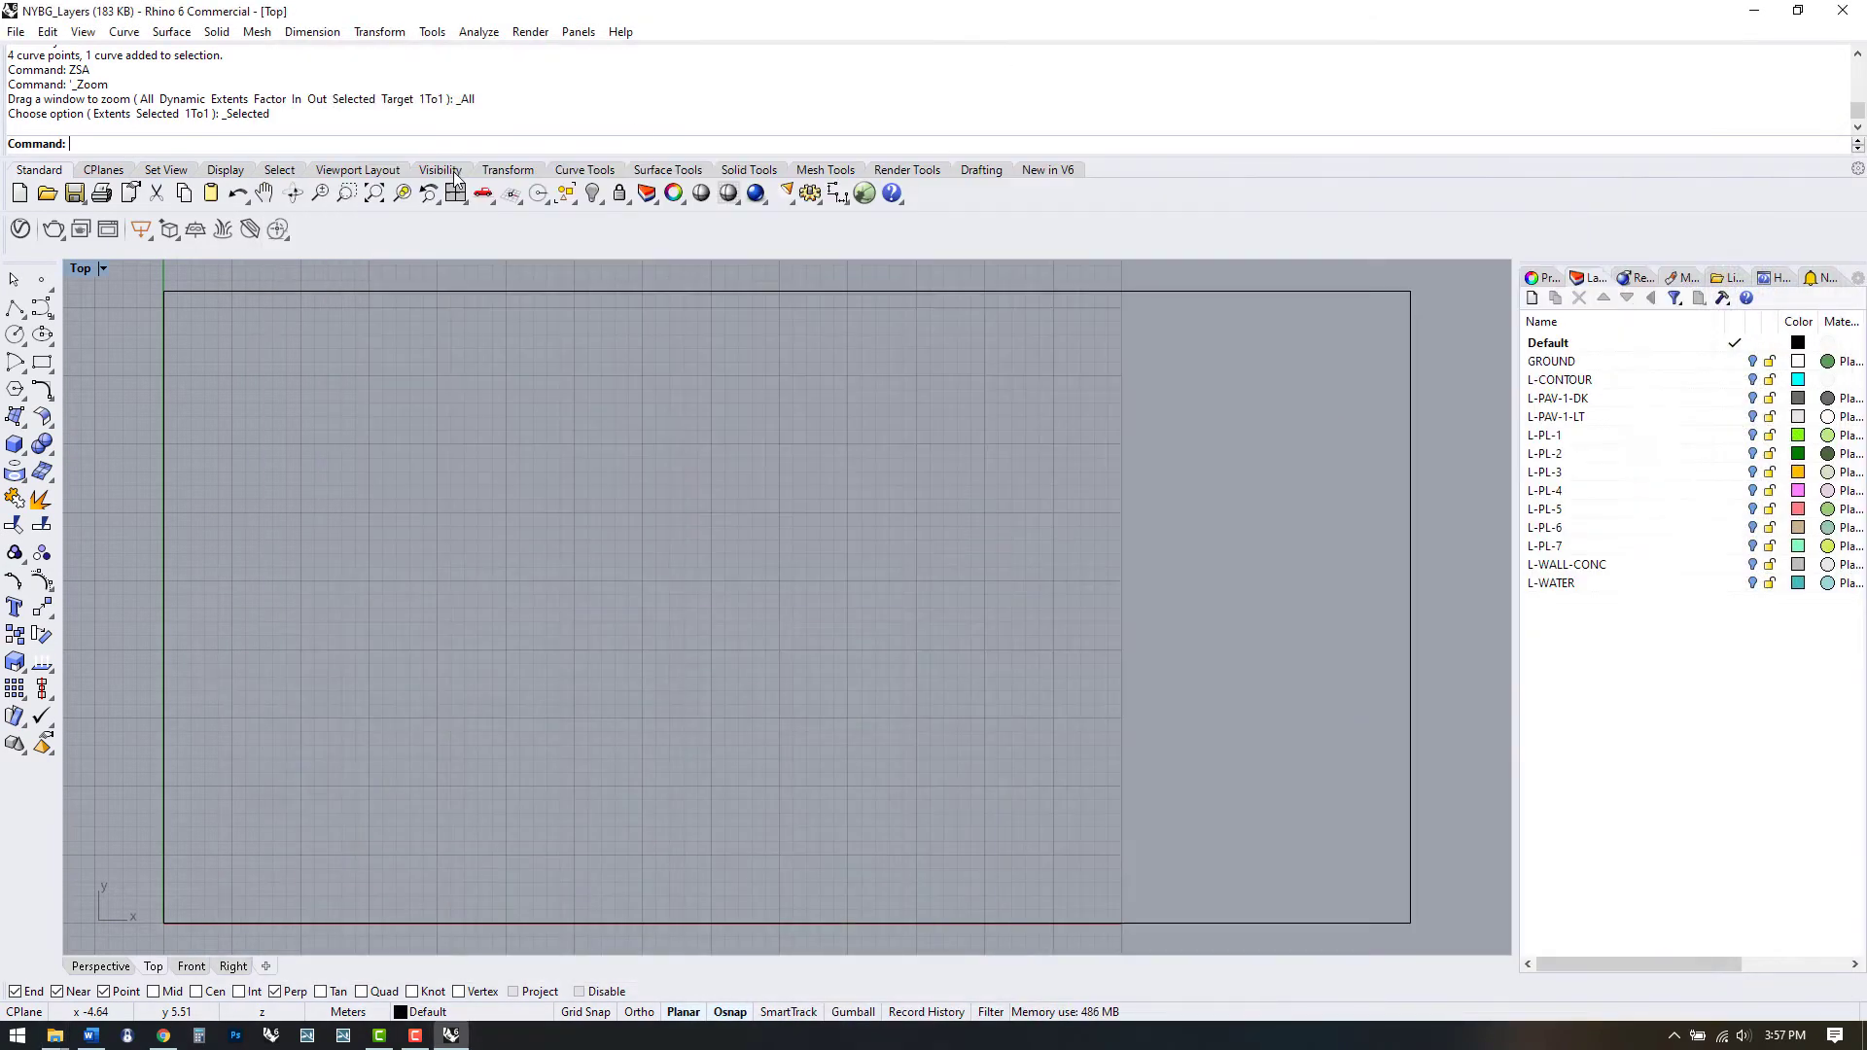
type("Pictureframe")
key("Return")
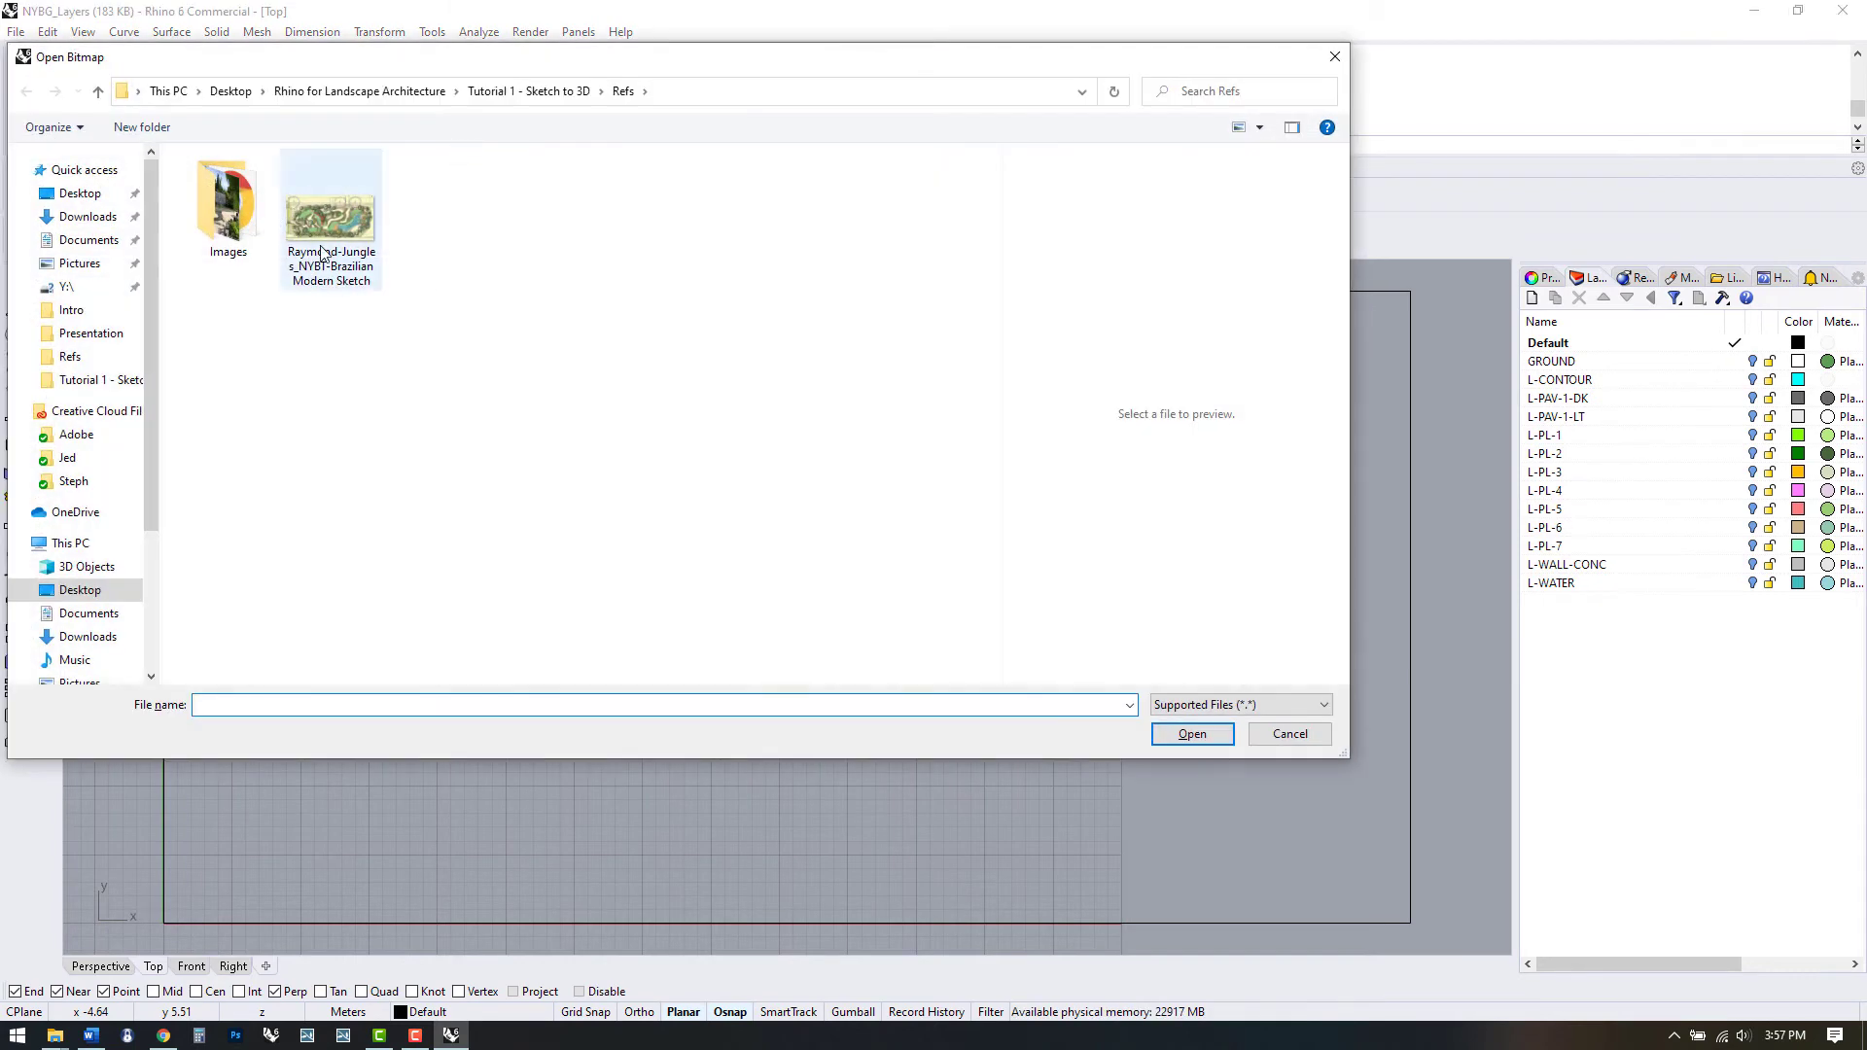
left_click(323, 252)
left_click(1223, 743)
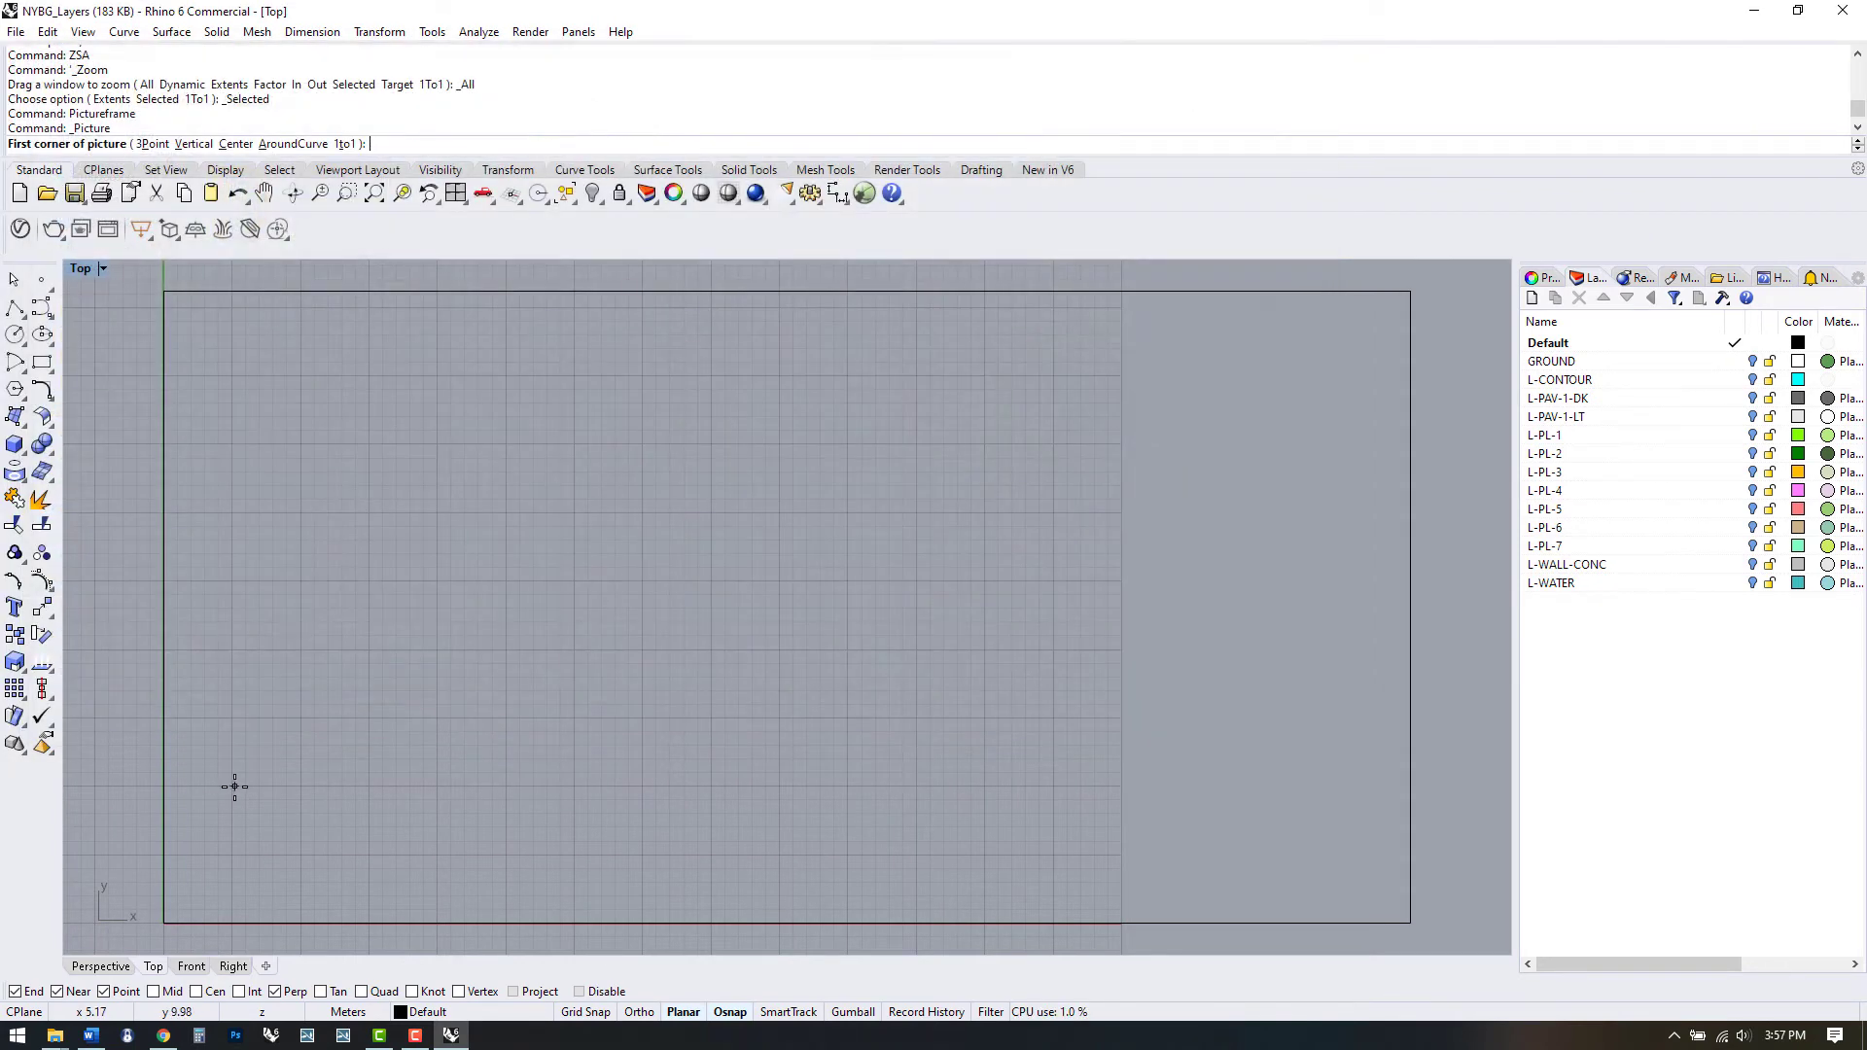
scroll(238, 756, "down", 5)
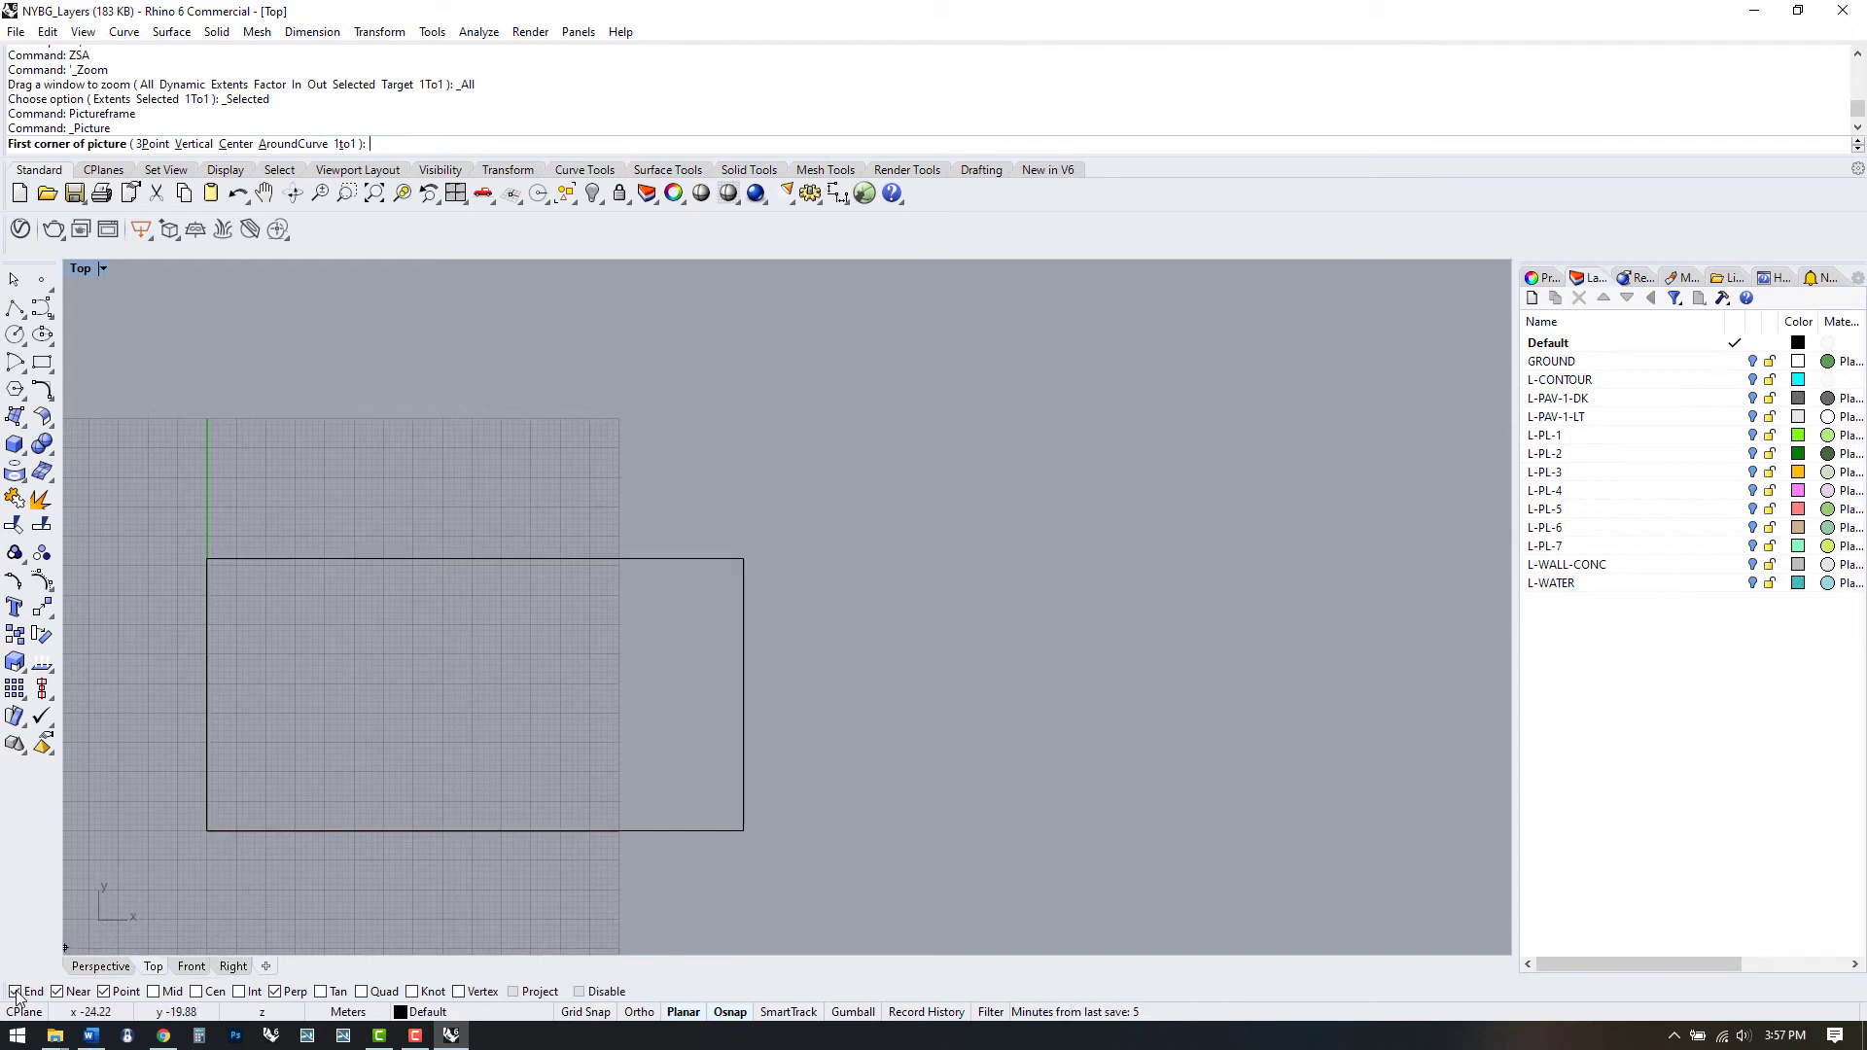
Step: Turn on Mid, Cen and Perp object snaps with Osnap enabled
left_click(153, 991)
left_click(197, 991)
left_click(273, 991)
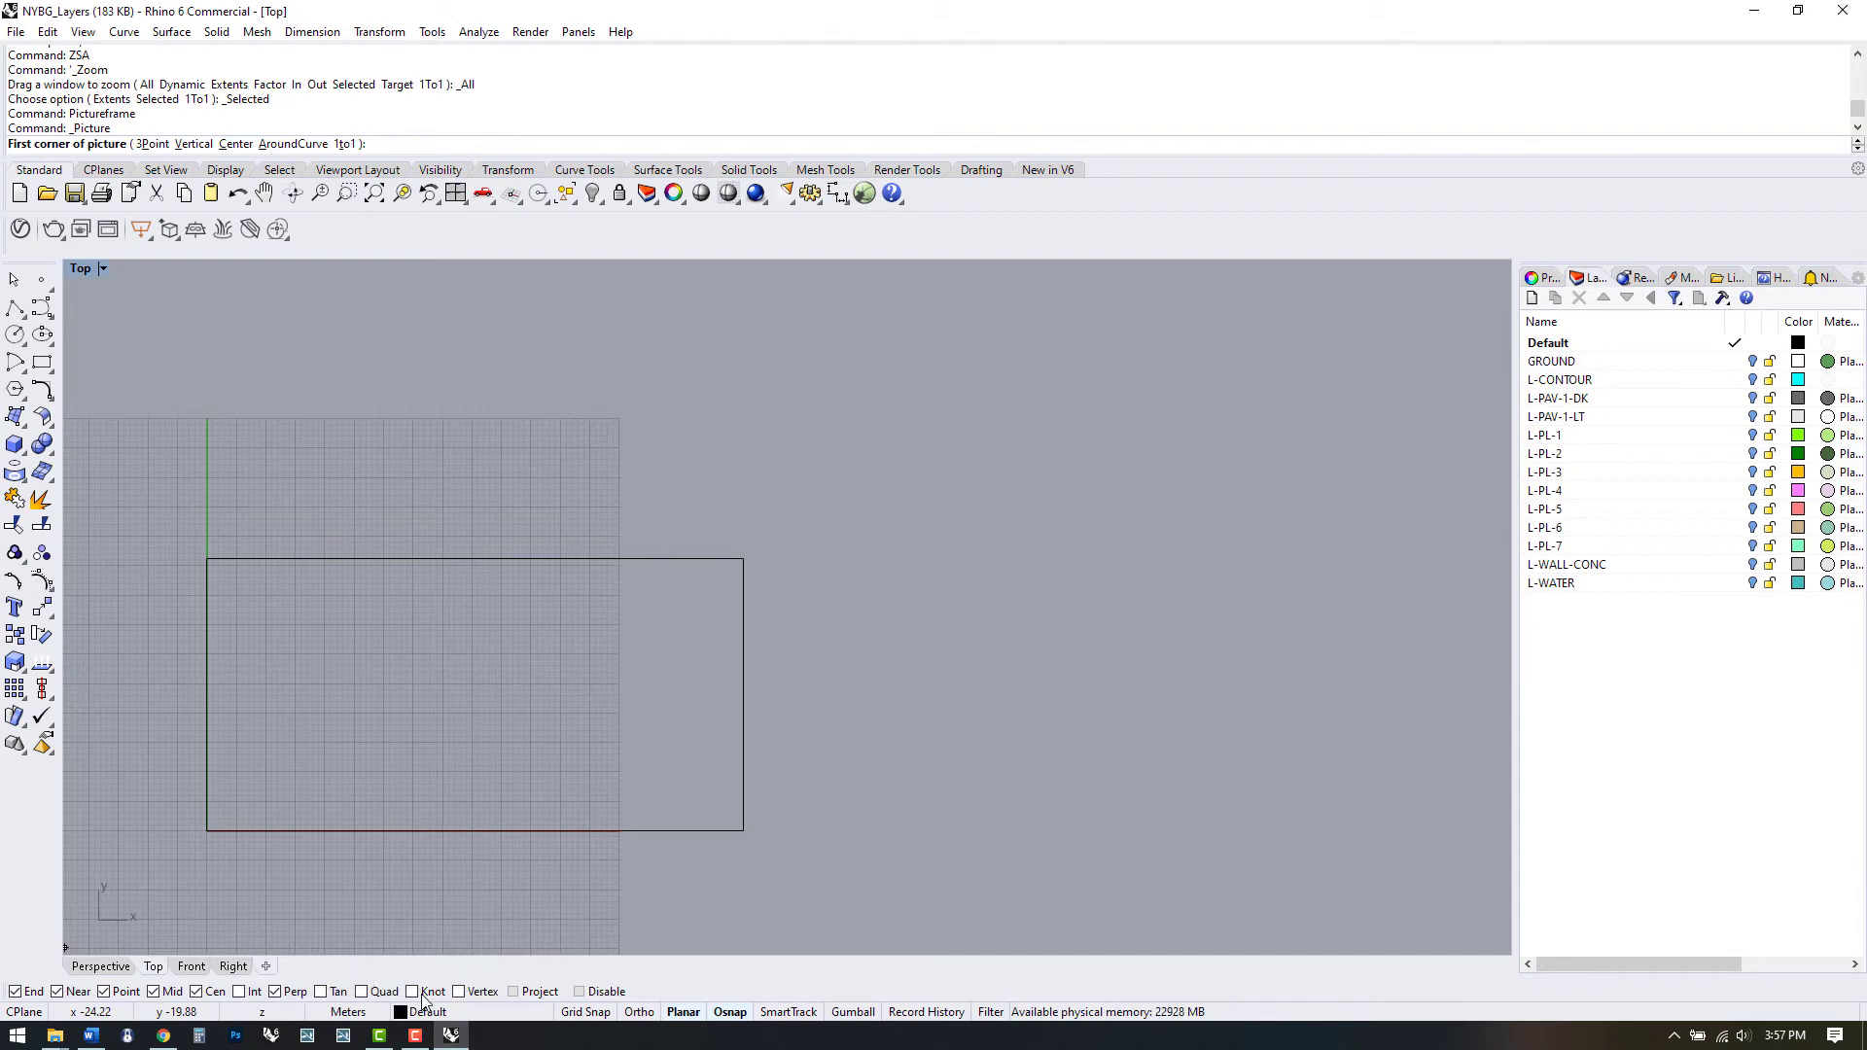
left_click(734, 1014)
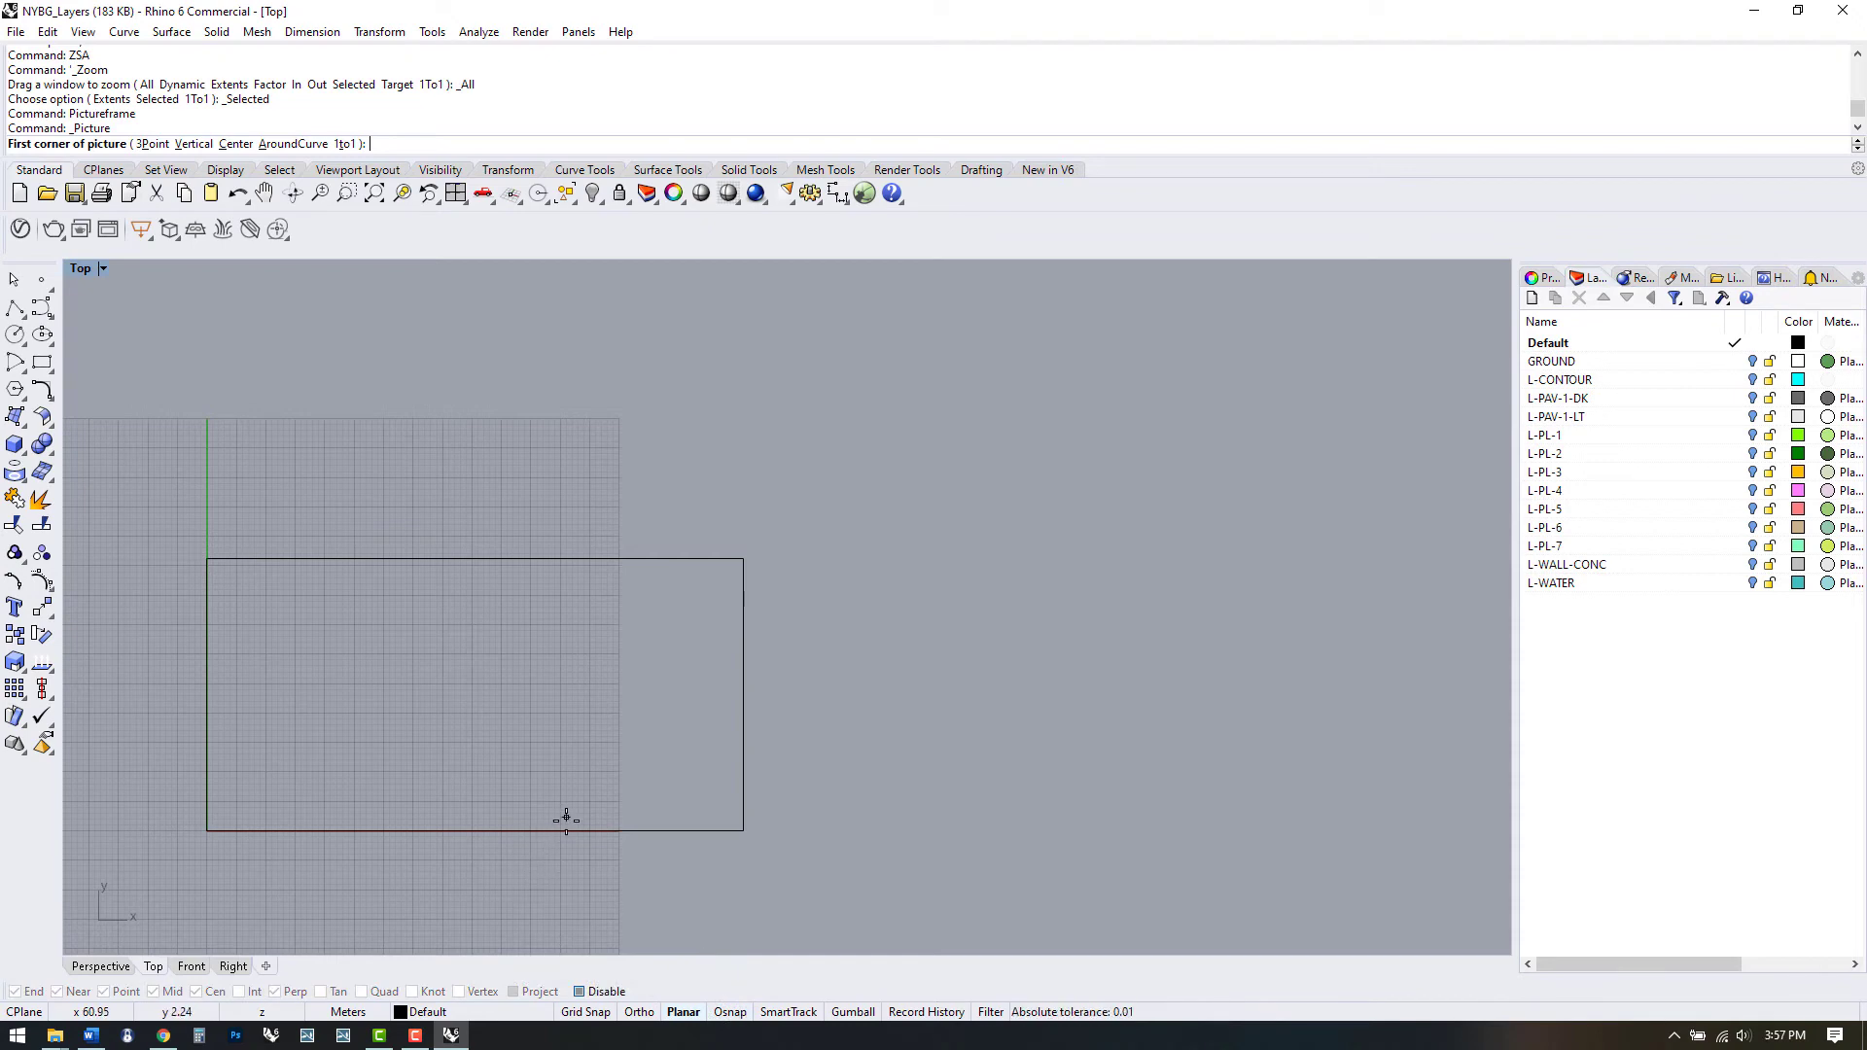
left_click(731, 1014)
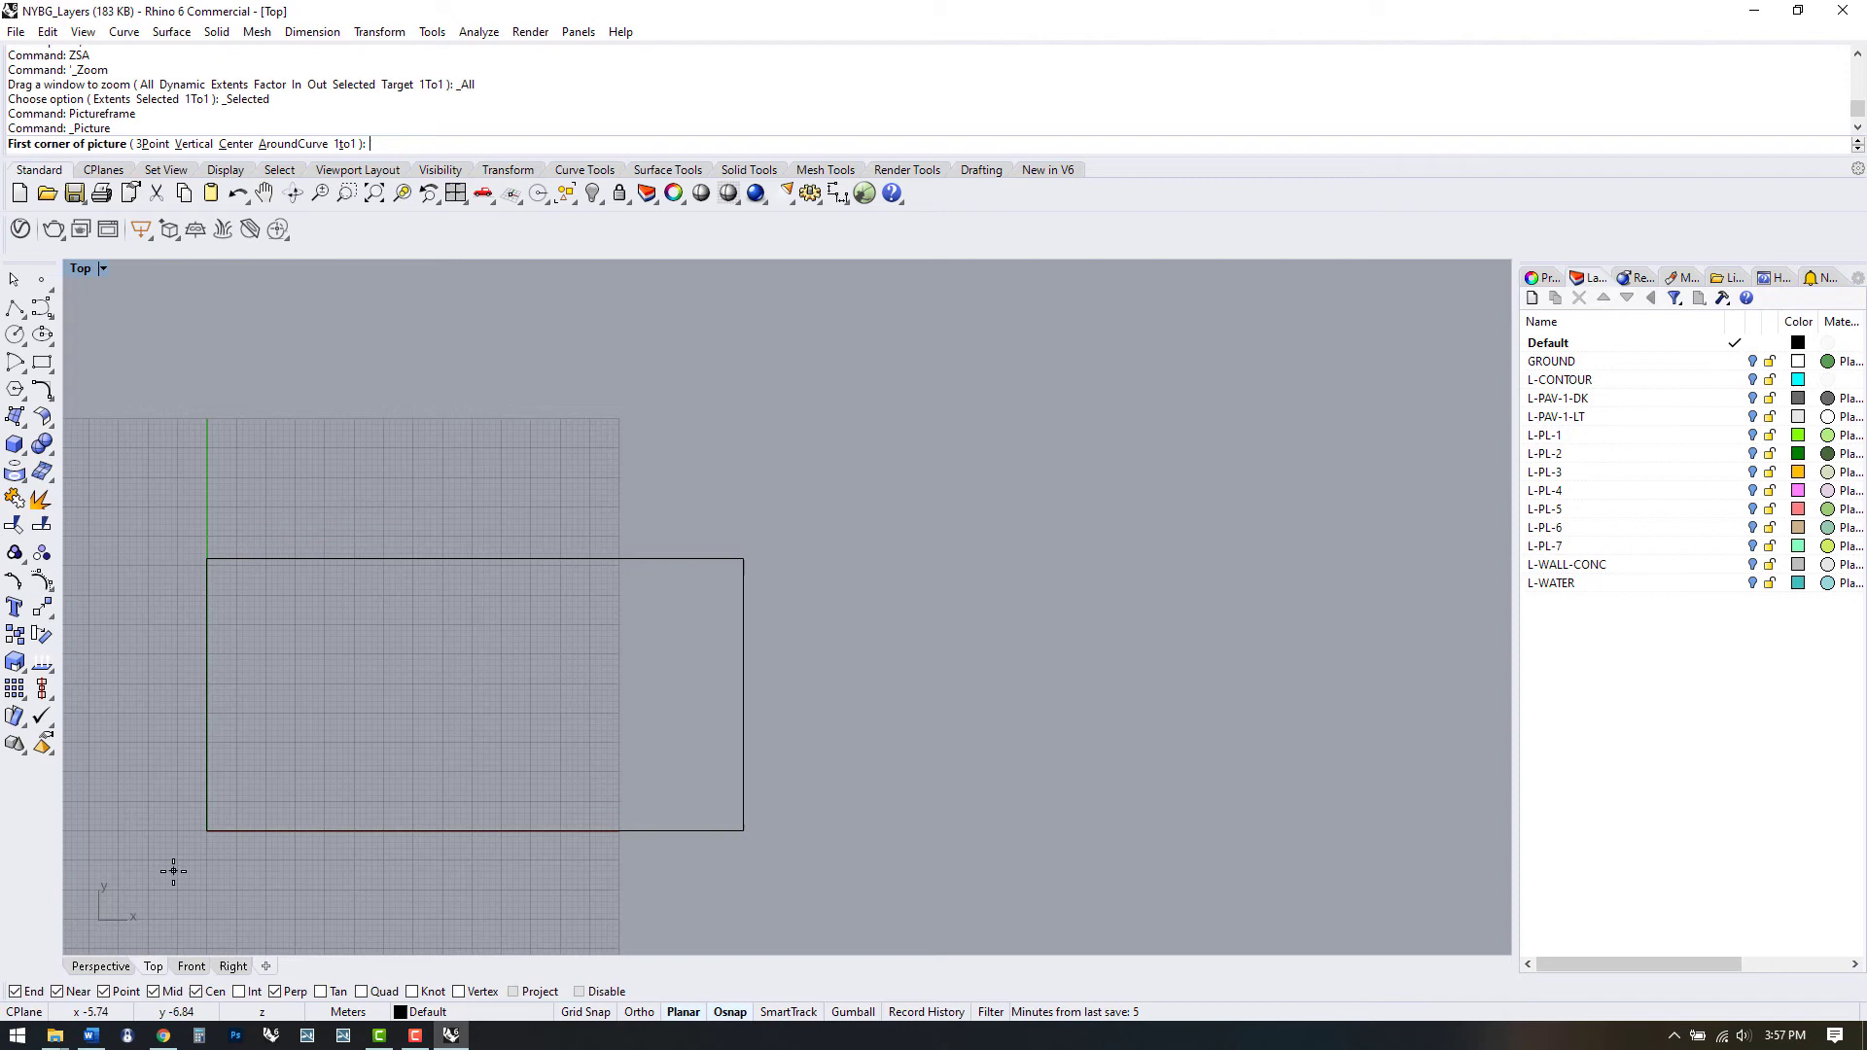
Step: Place the sketch from the rectangle's lower-left to upper-right corner and lock it
left_click(207, 830)
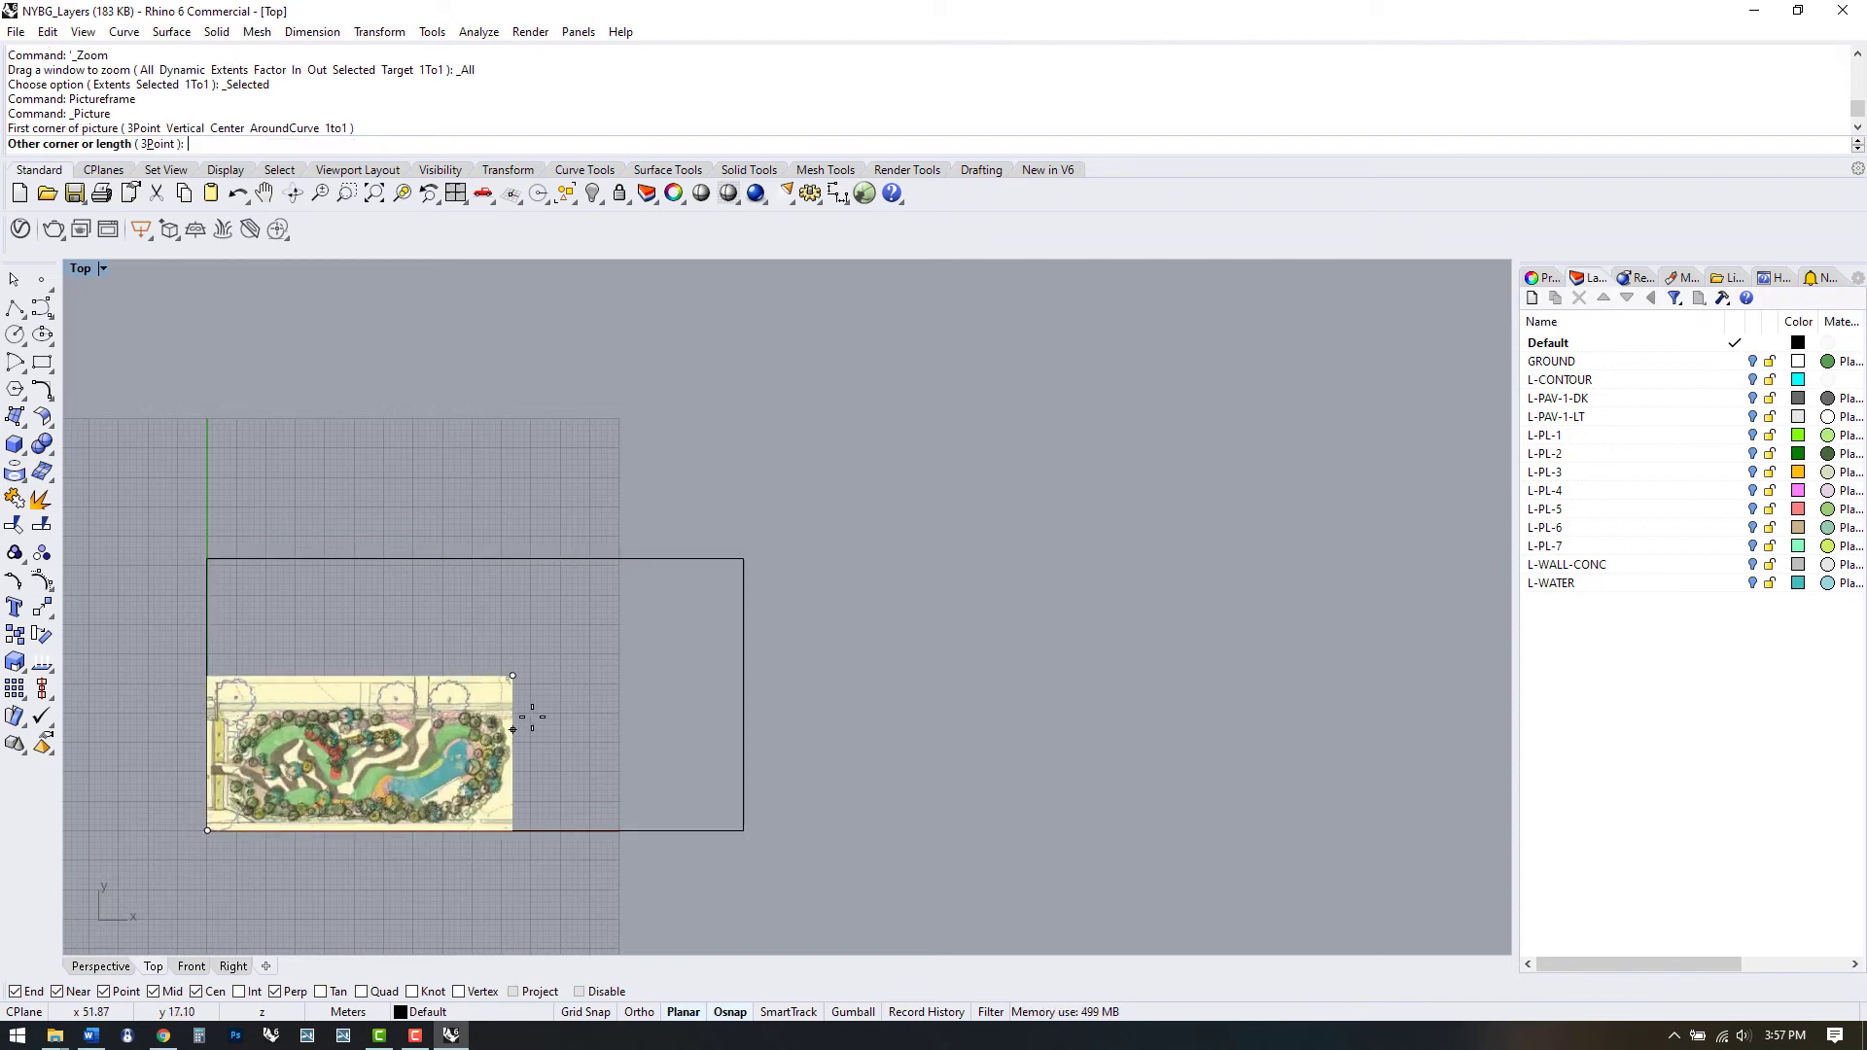
left_click(742, 561)
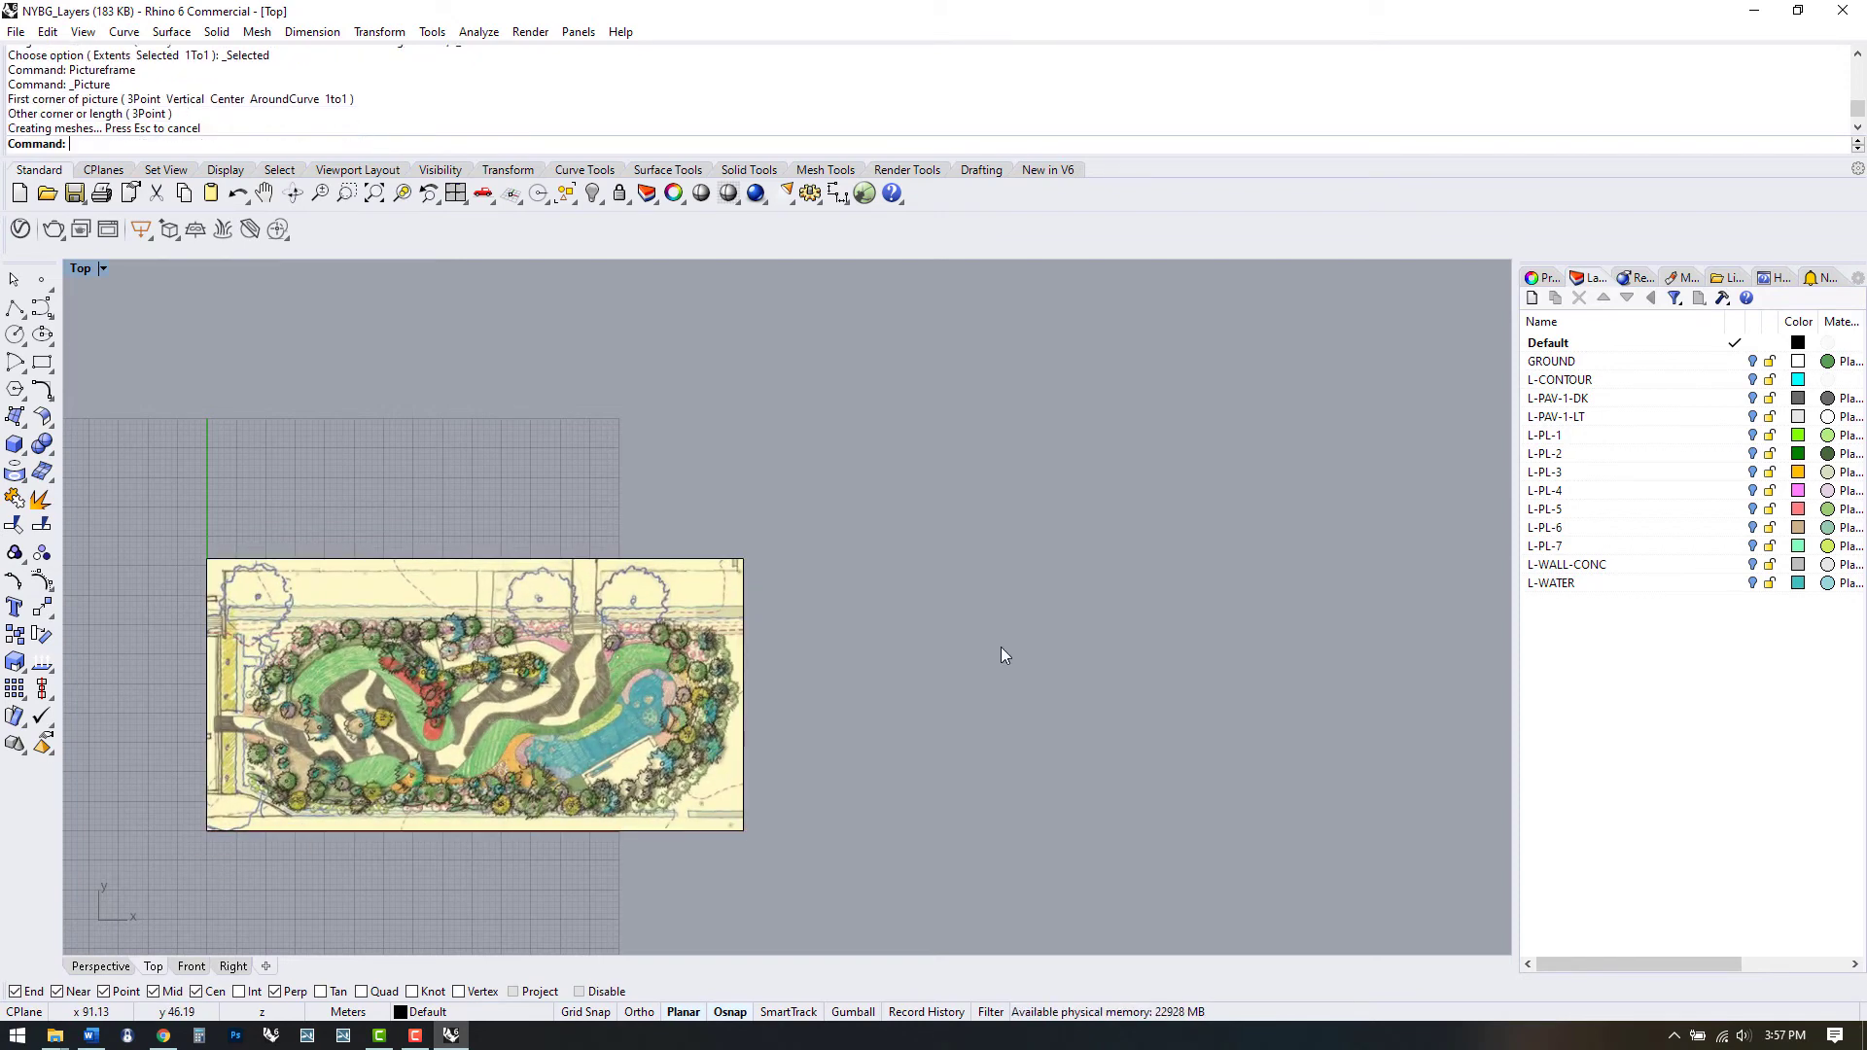
left_click(619, 192)
left_click_drag(844, 630, 734, 596)
Step: Deselect the site rectangle and maximize the Front view
left_click(802, 609)
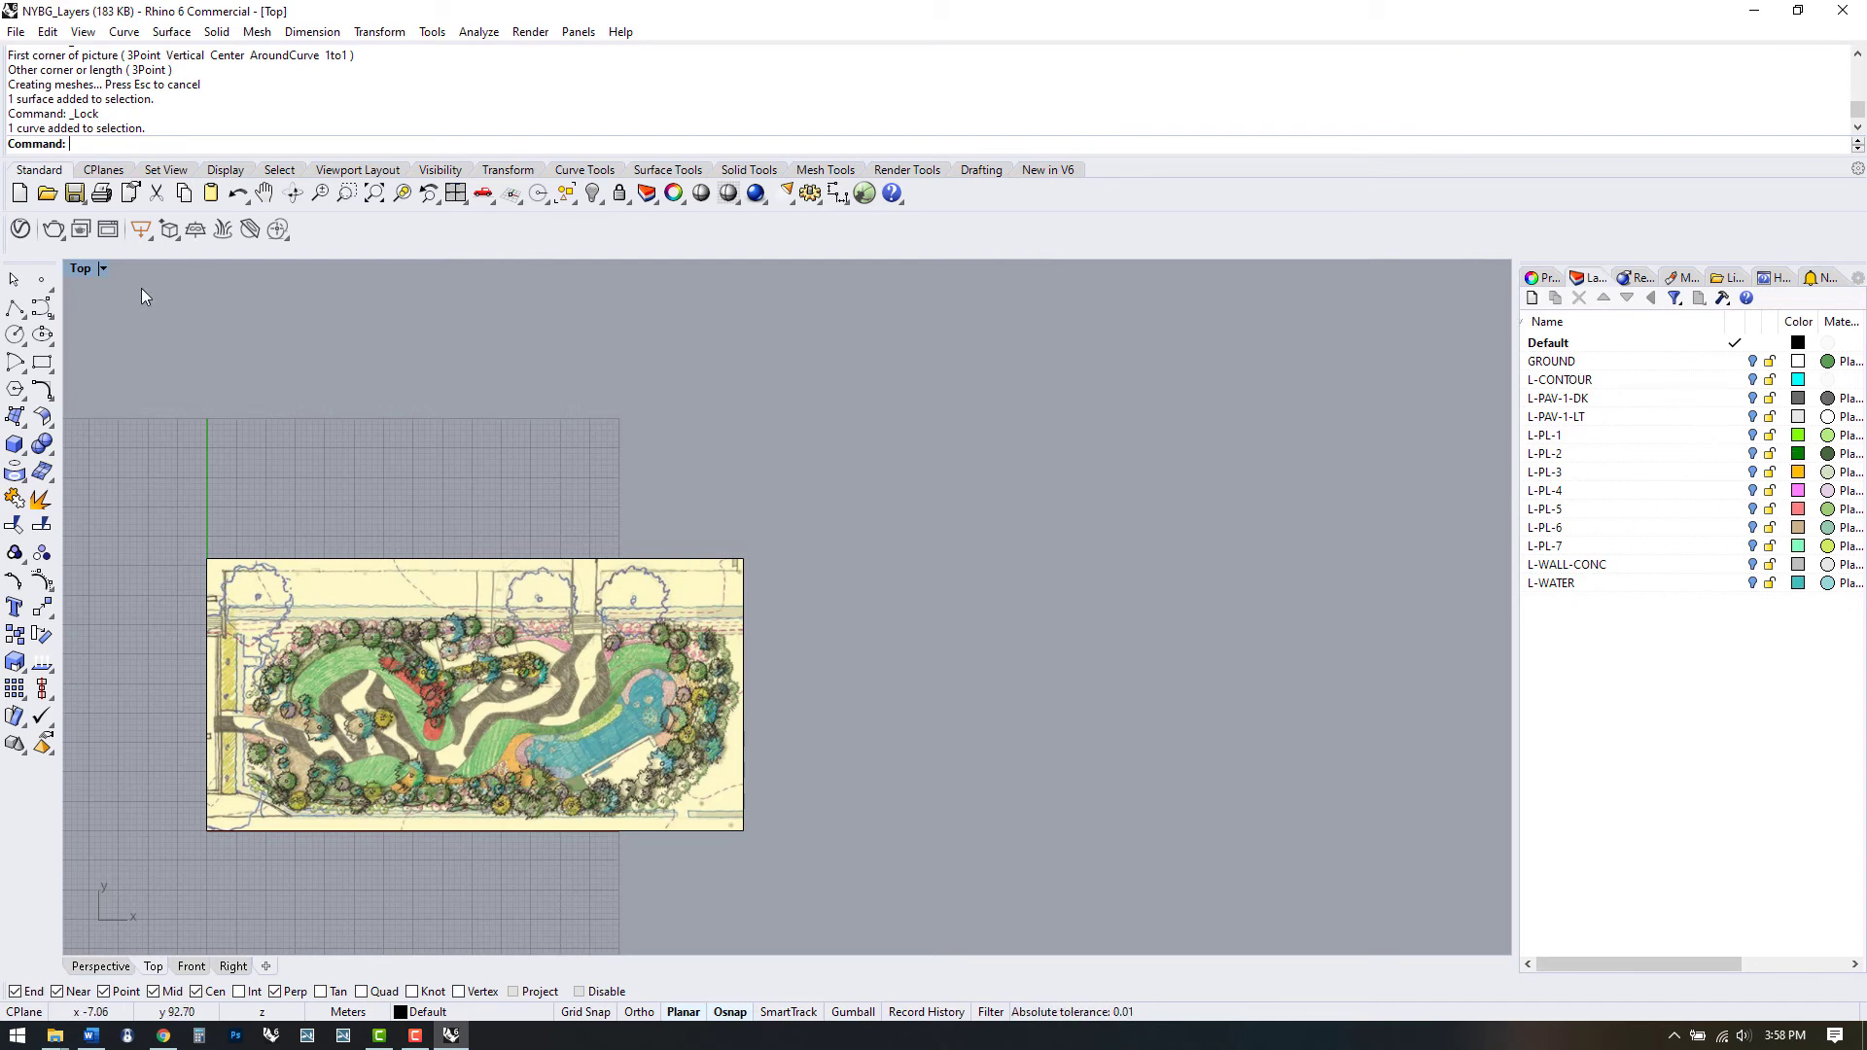
double_click(78, 272)
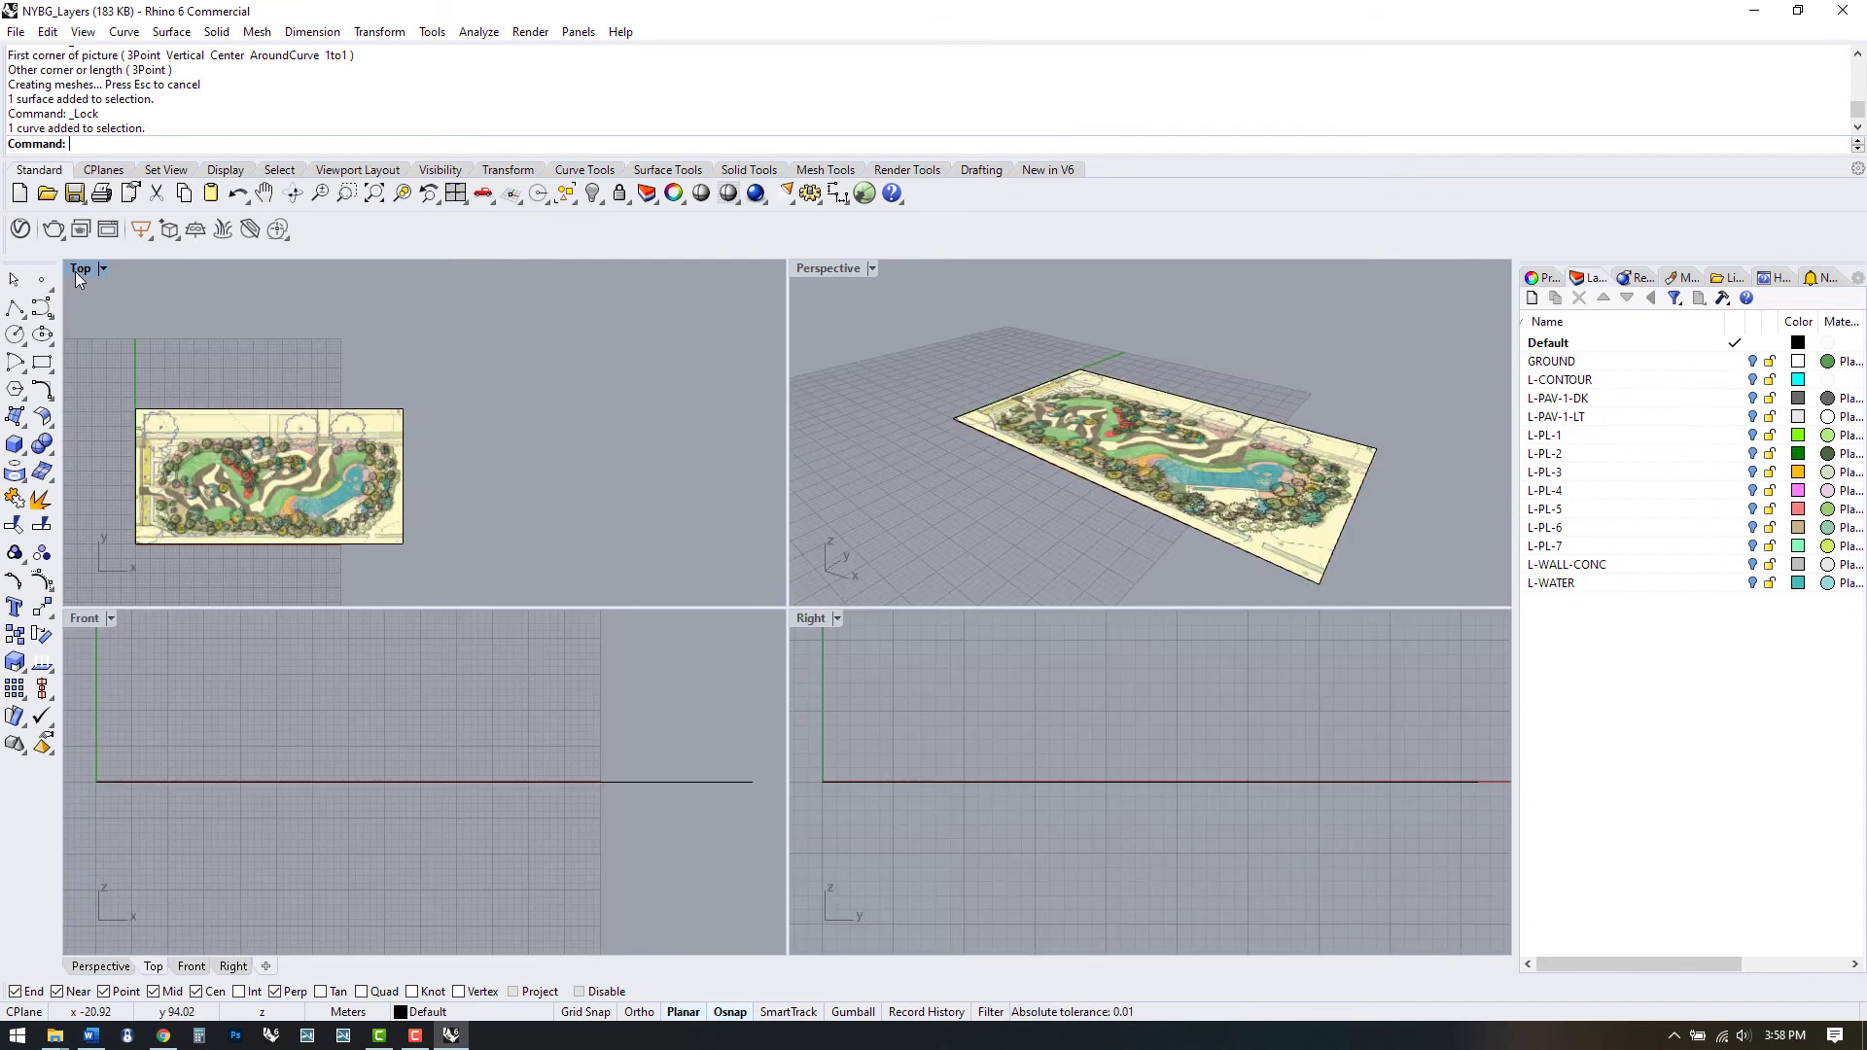
double_click(85, 620)
scroll(569, 774, "down", 4)
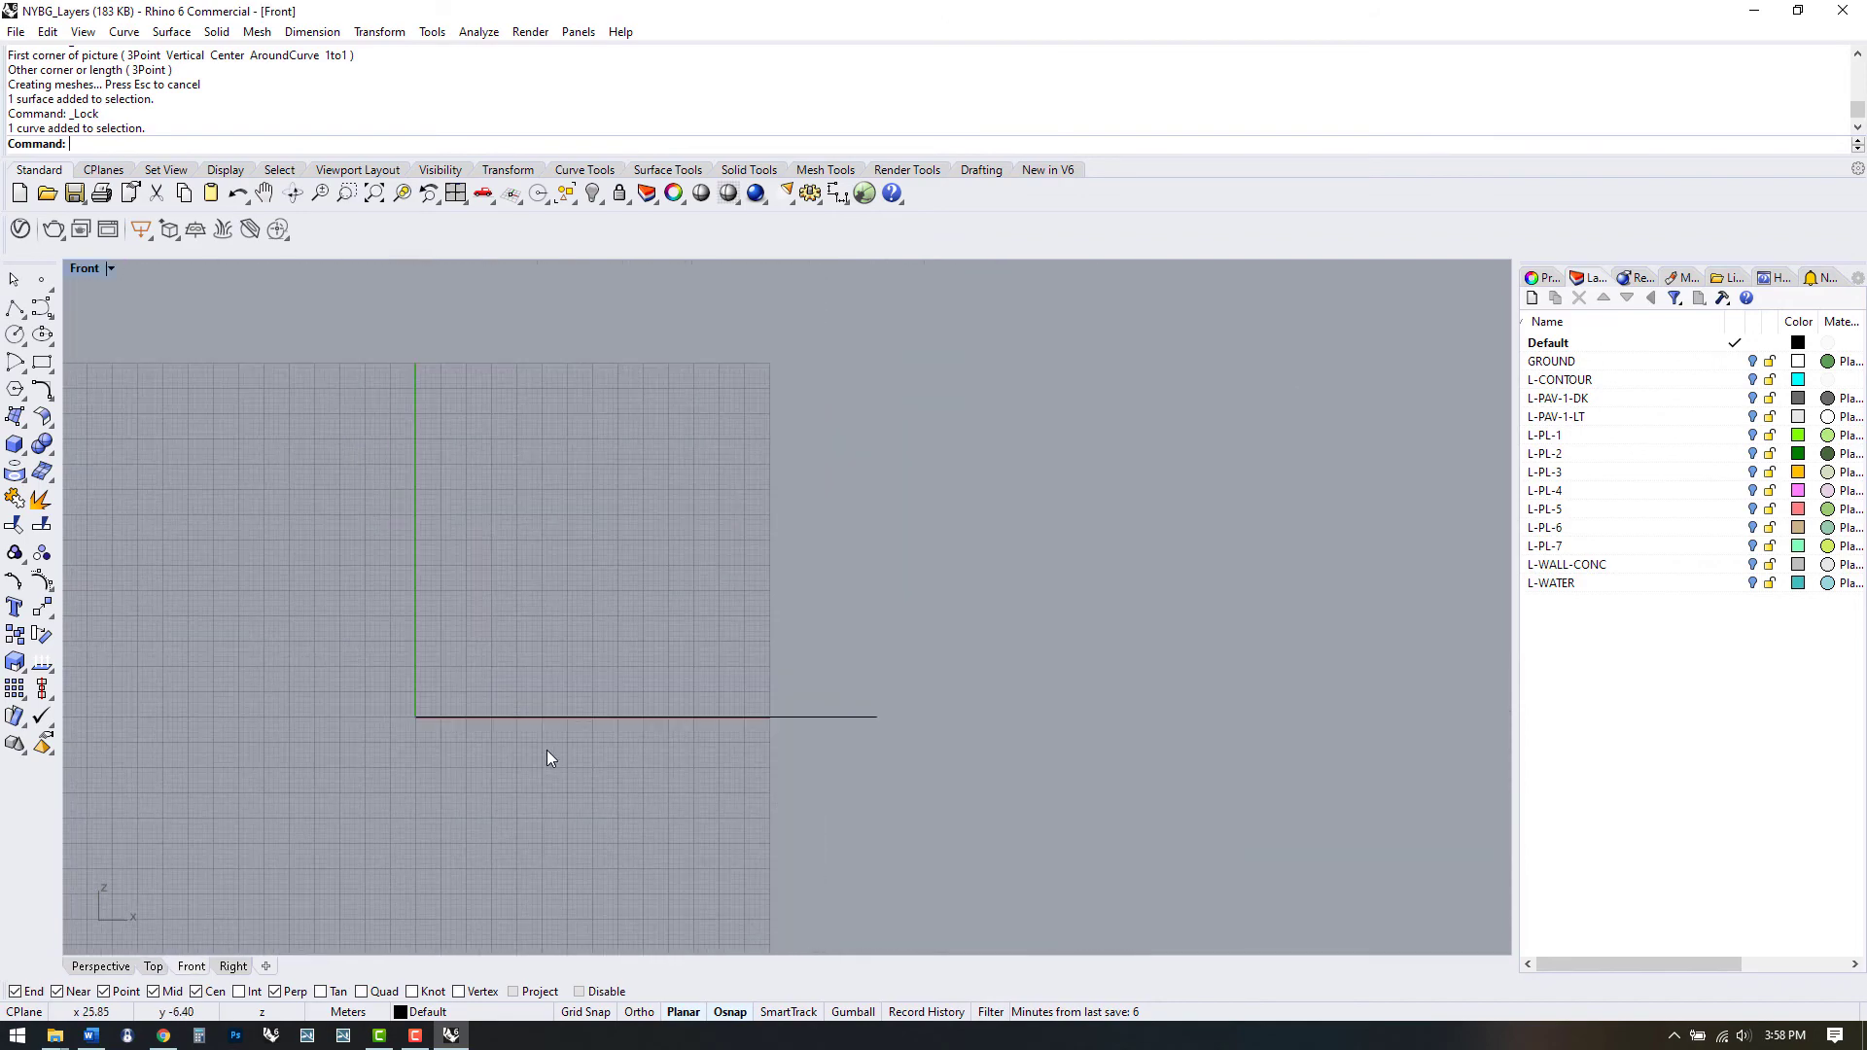
Step: Place an upright Pictureframe of the Raymond Jungles sketch starting at the origin in Front view
type("Picturefra")
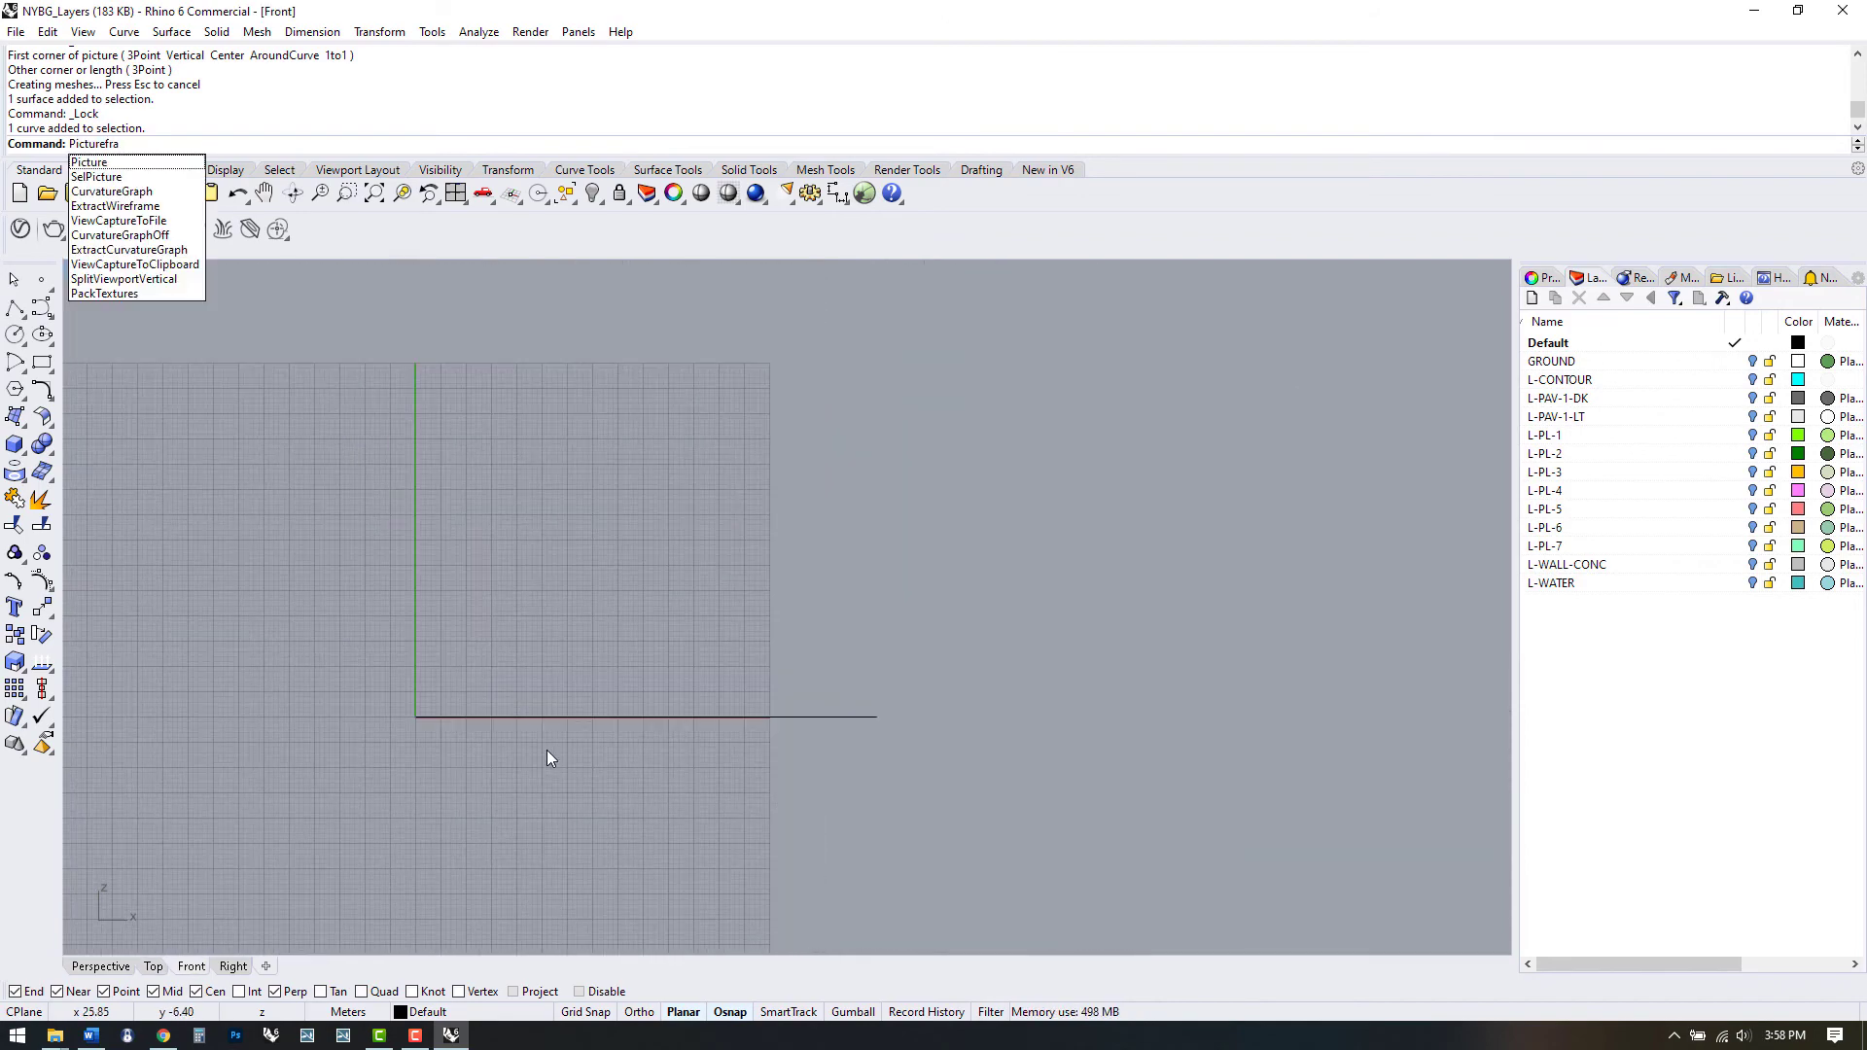
key("Return")
left_click(319, 226)
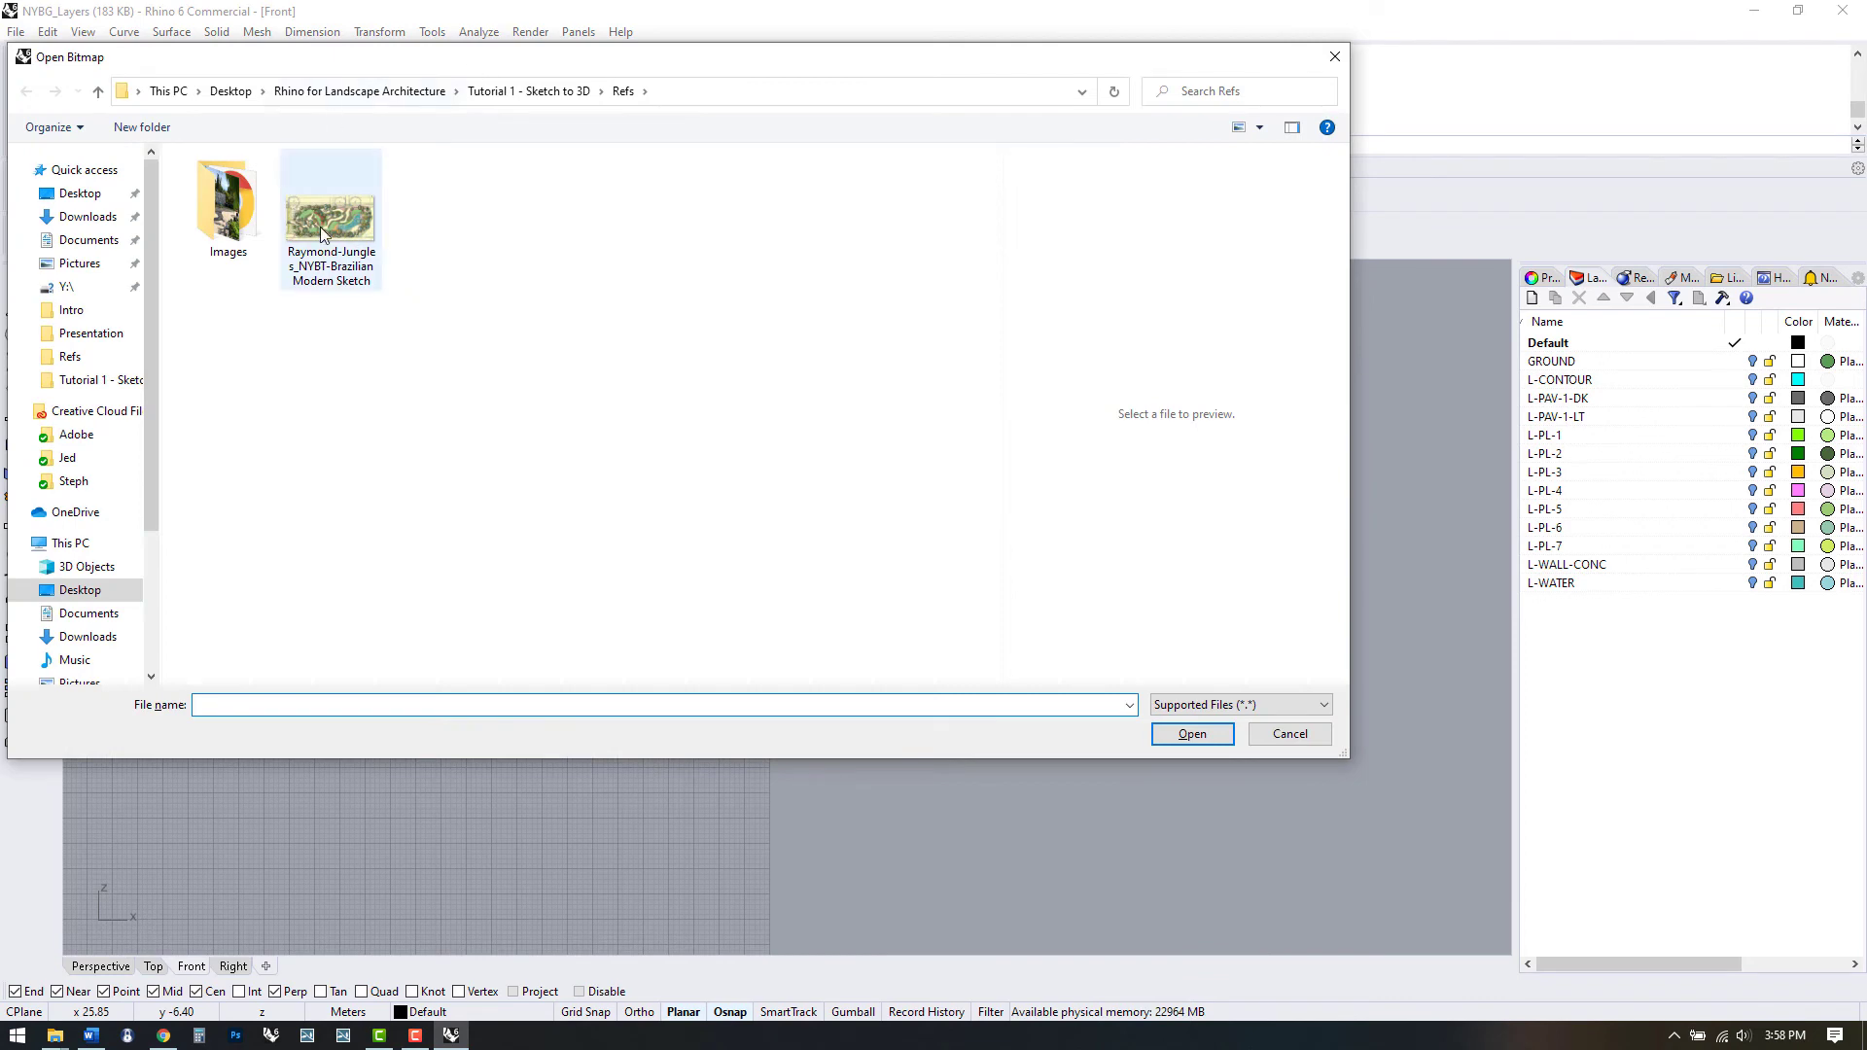
left_click(1193, 734)
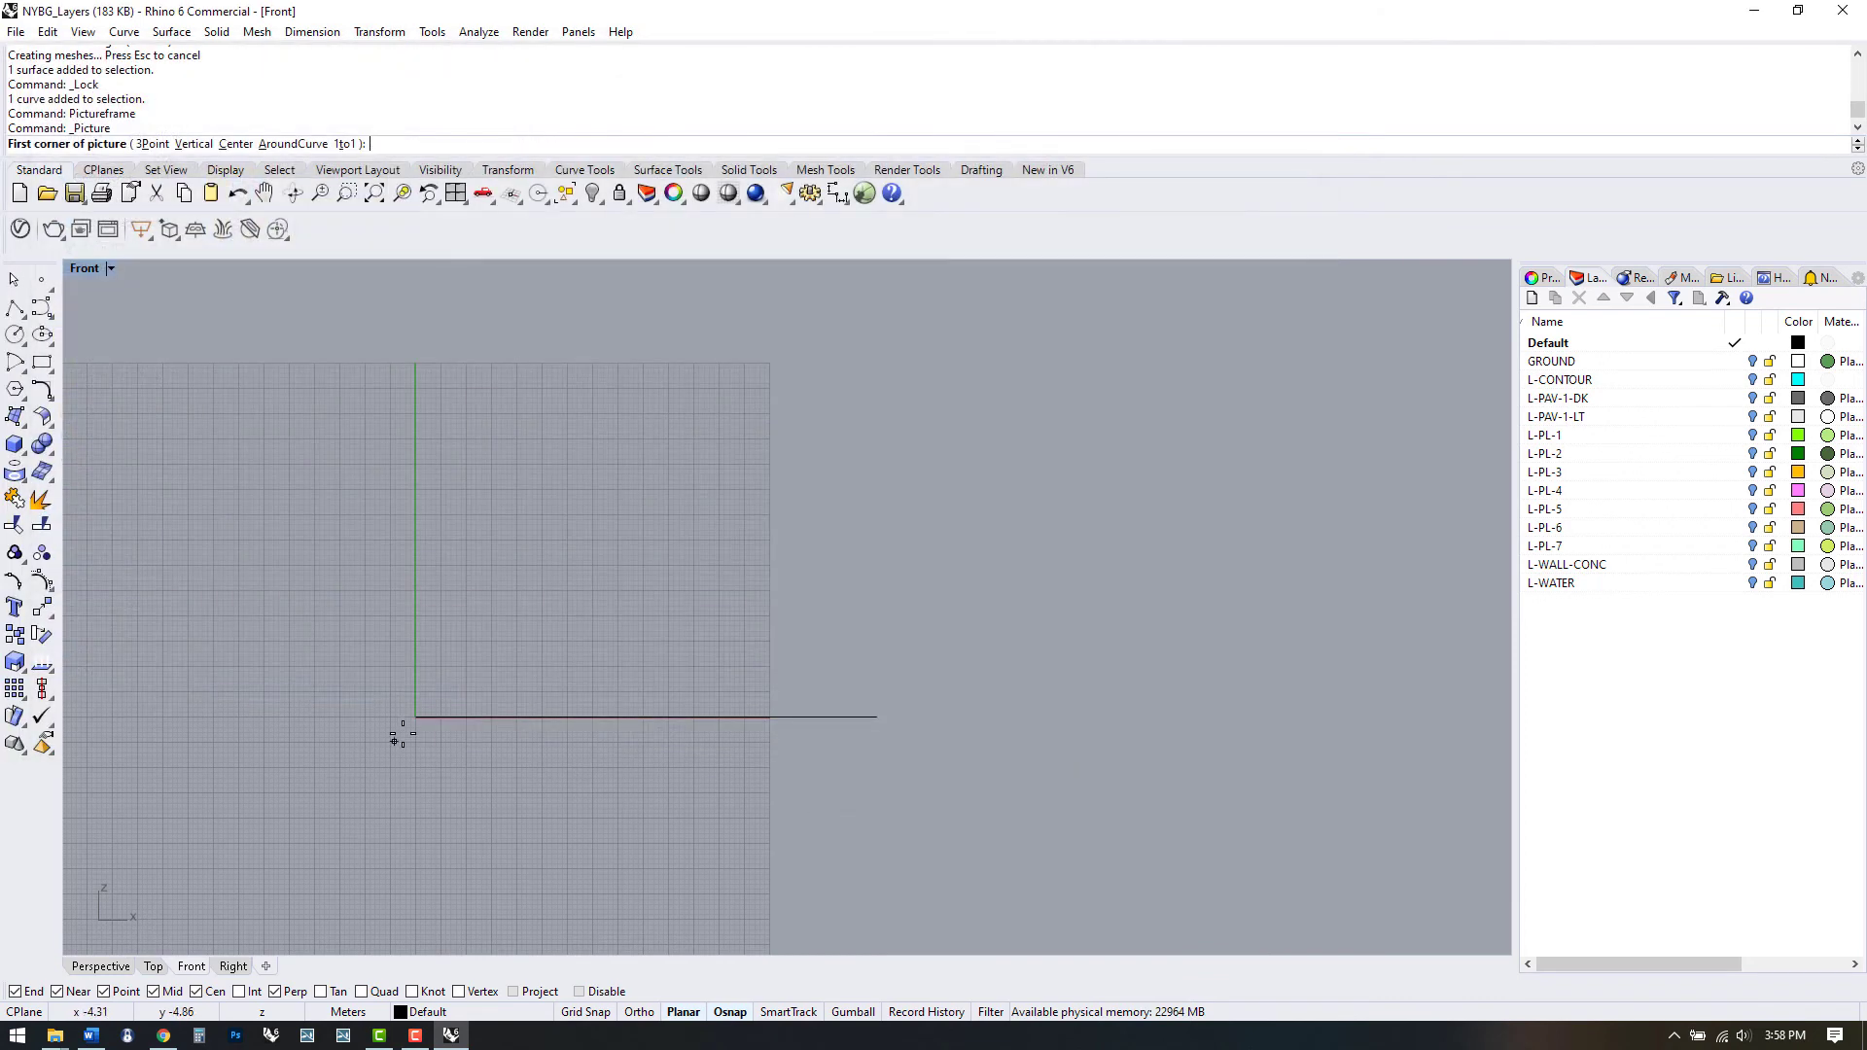
left_click(414, 717)
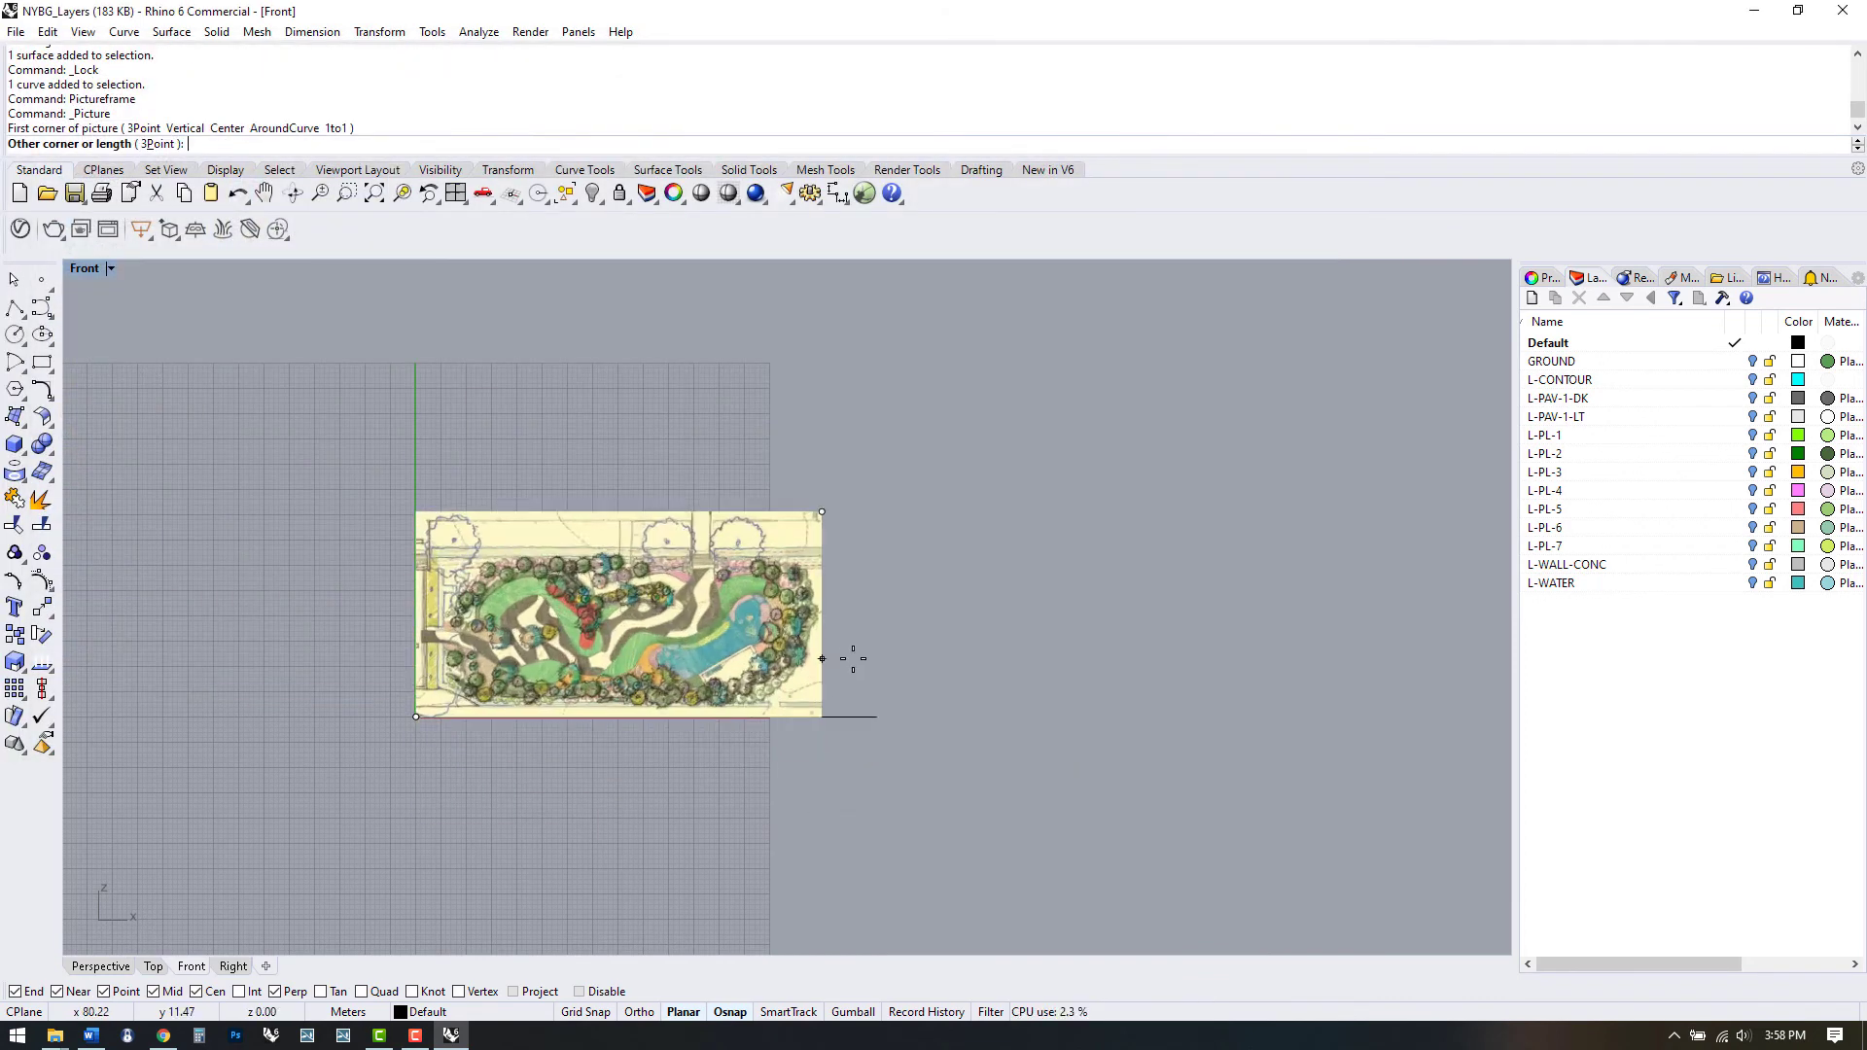
left_click(878, 720)
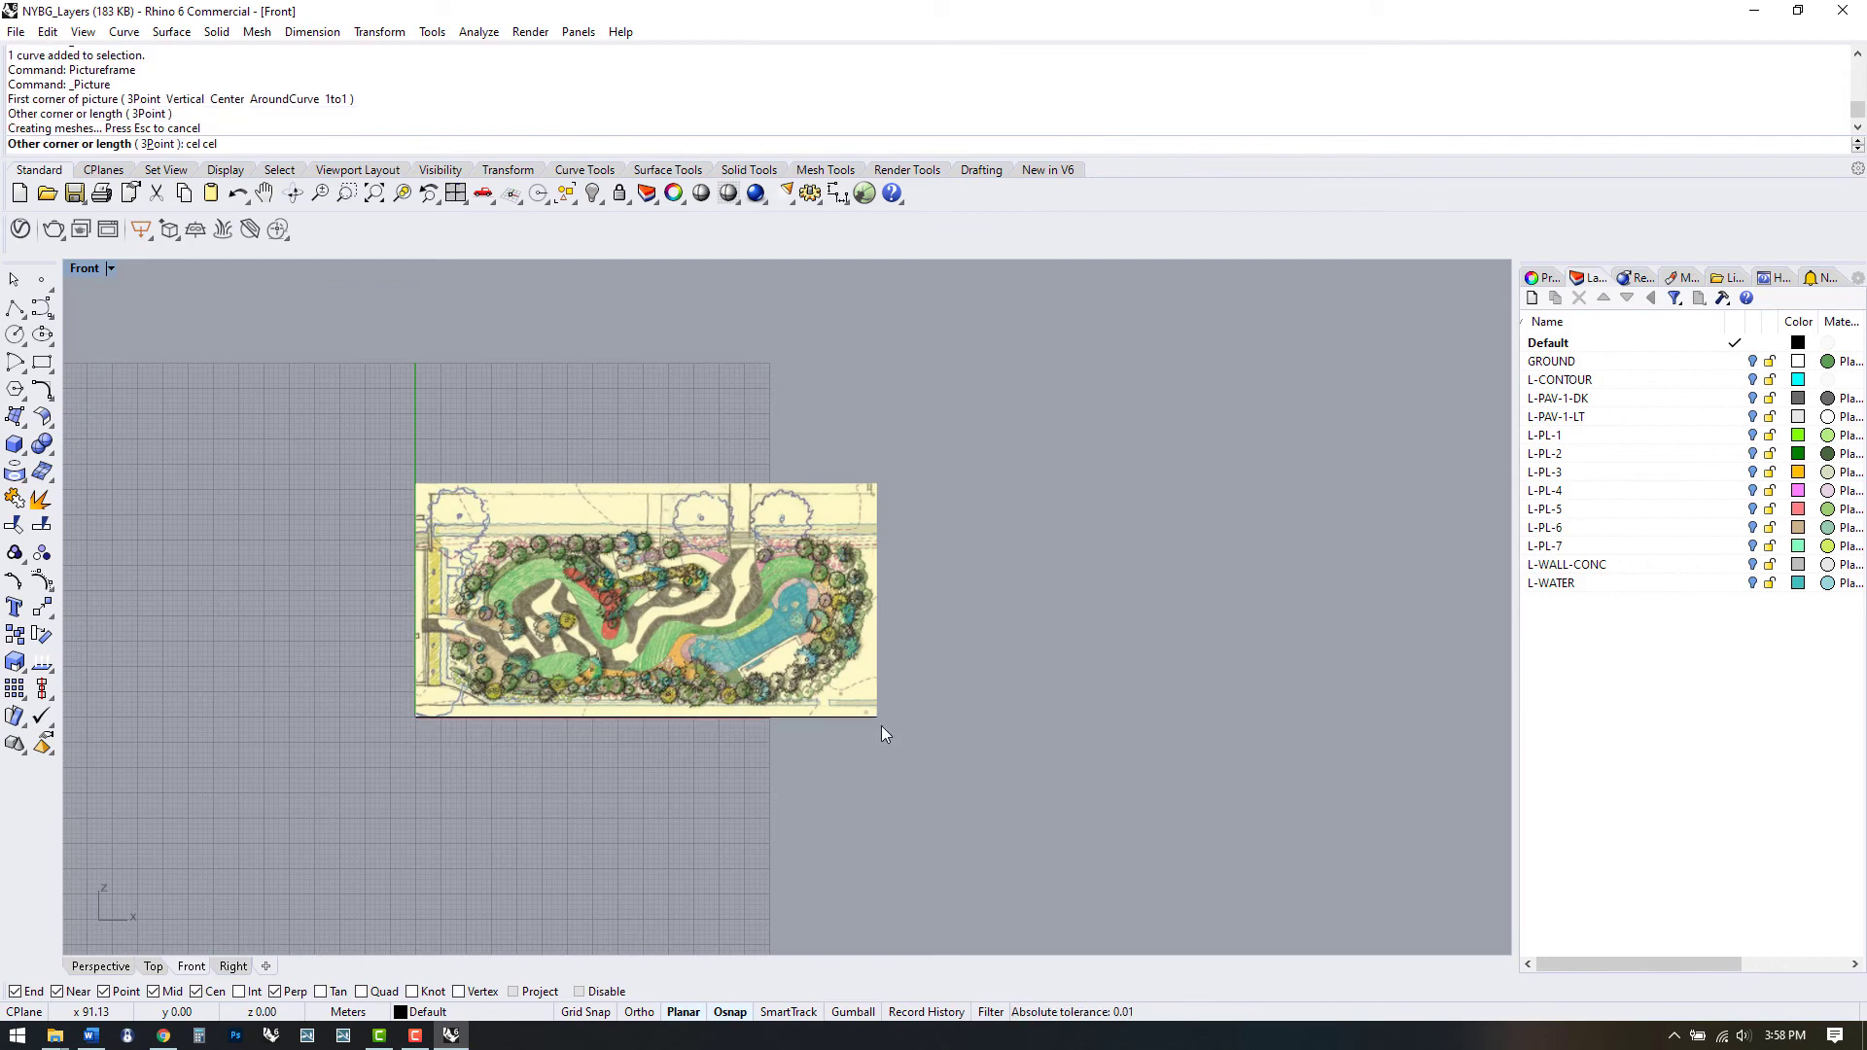
Step: Maximize Perspective and orbit to inspect the plan and upright sketch pictures together
double_click(88, 274)
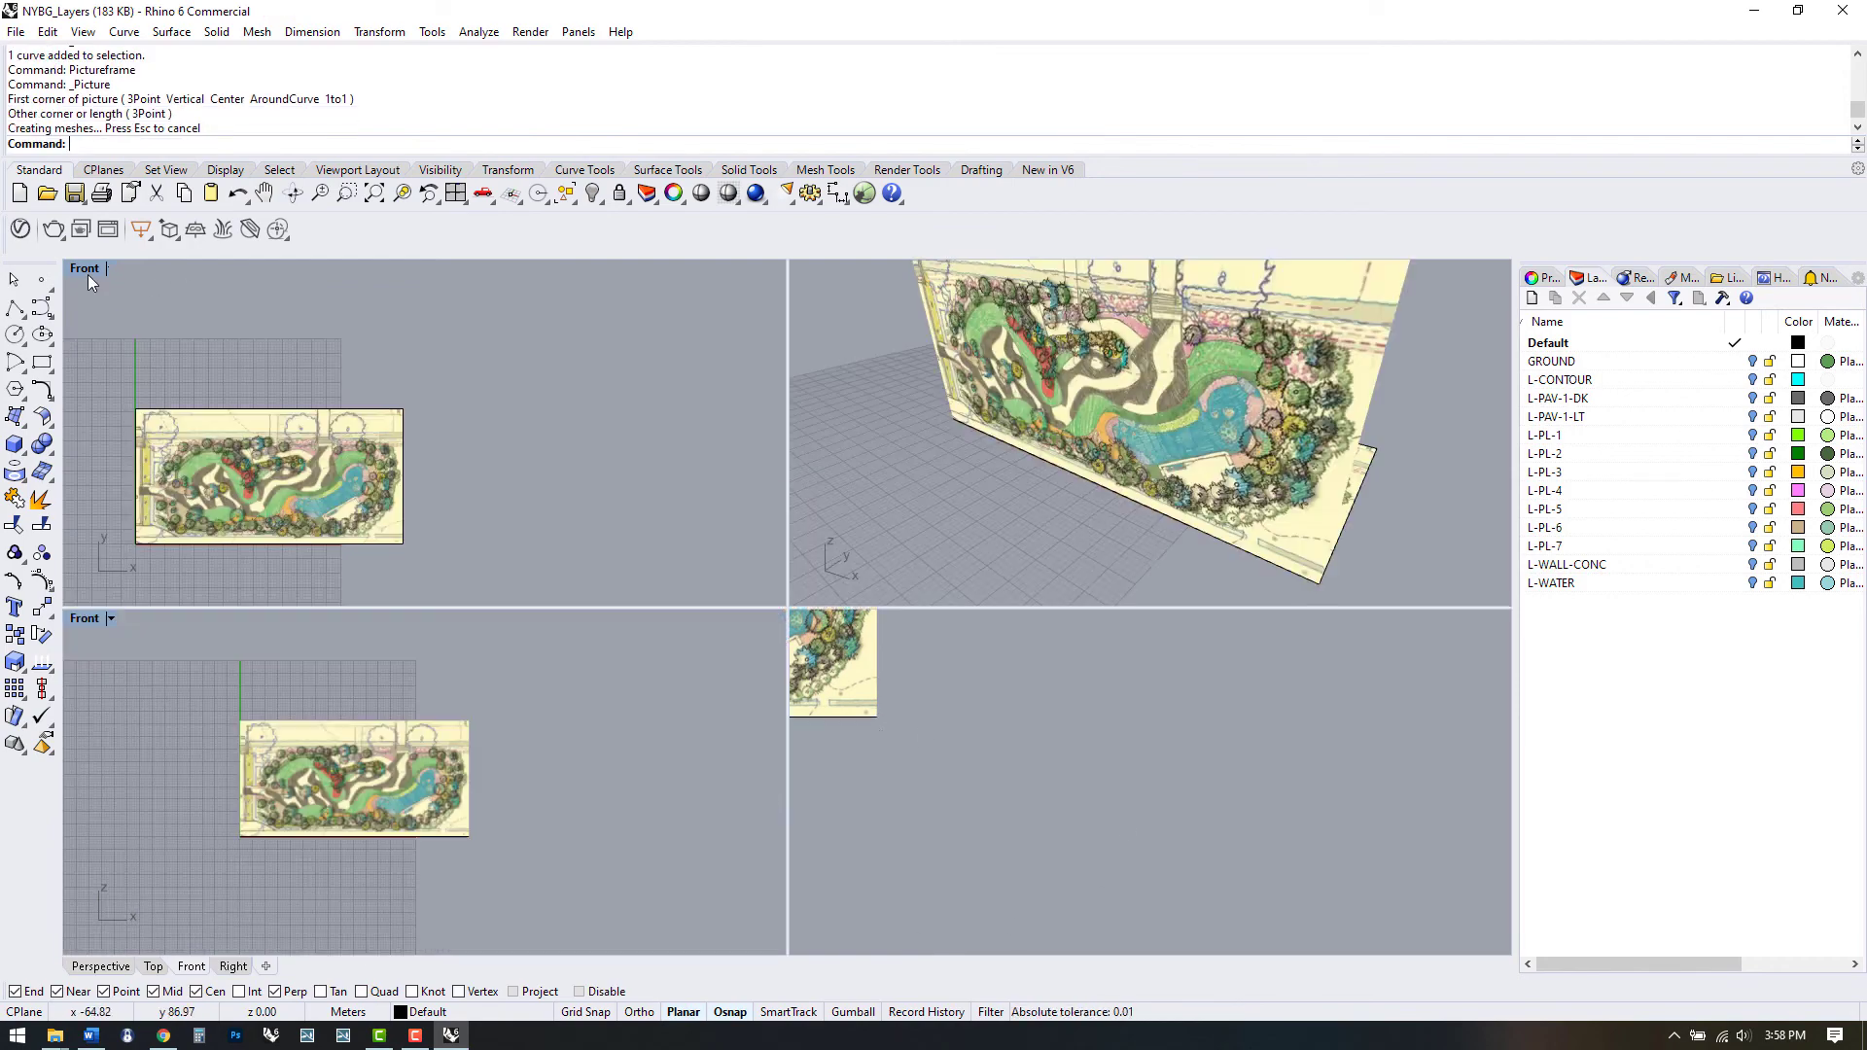
double_click(823, 272)
right_click_drag(870, 528, 1053, 614)
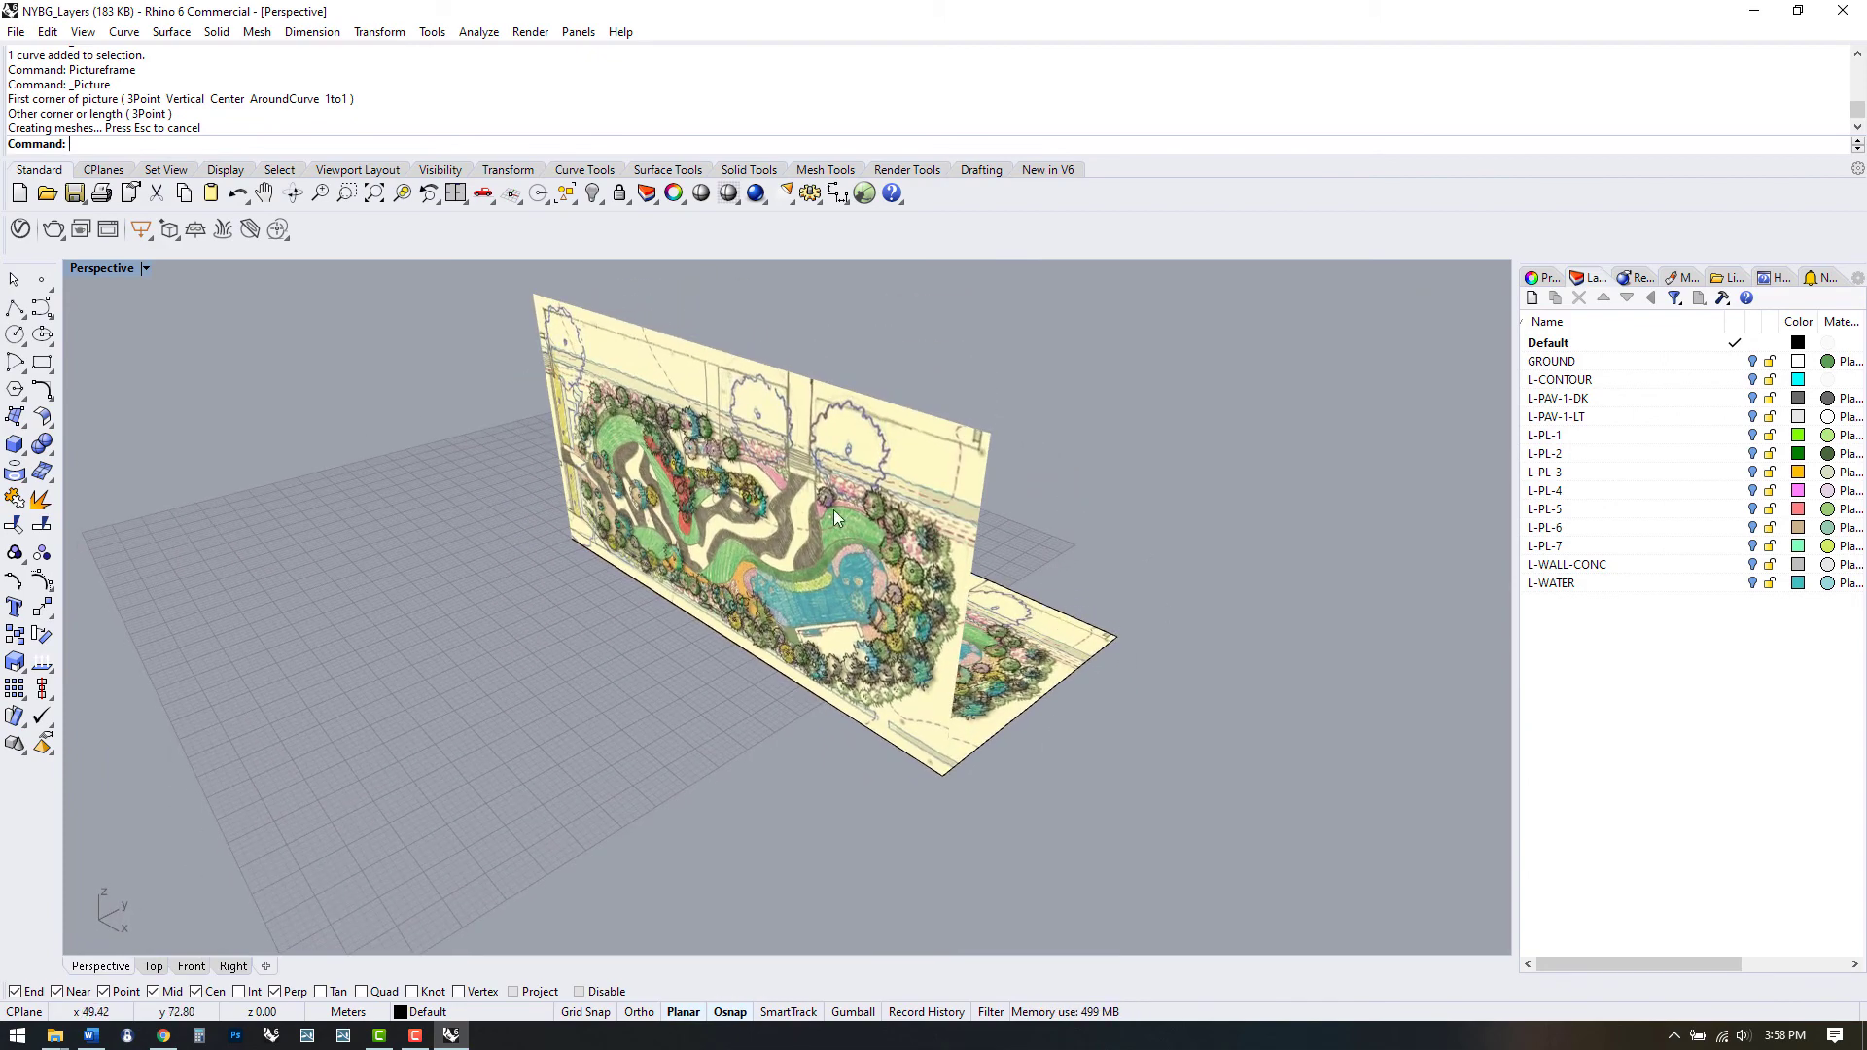
right_click_drag(833, 510, 880, 520)
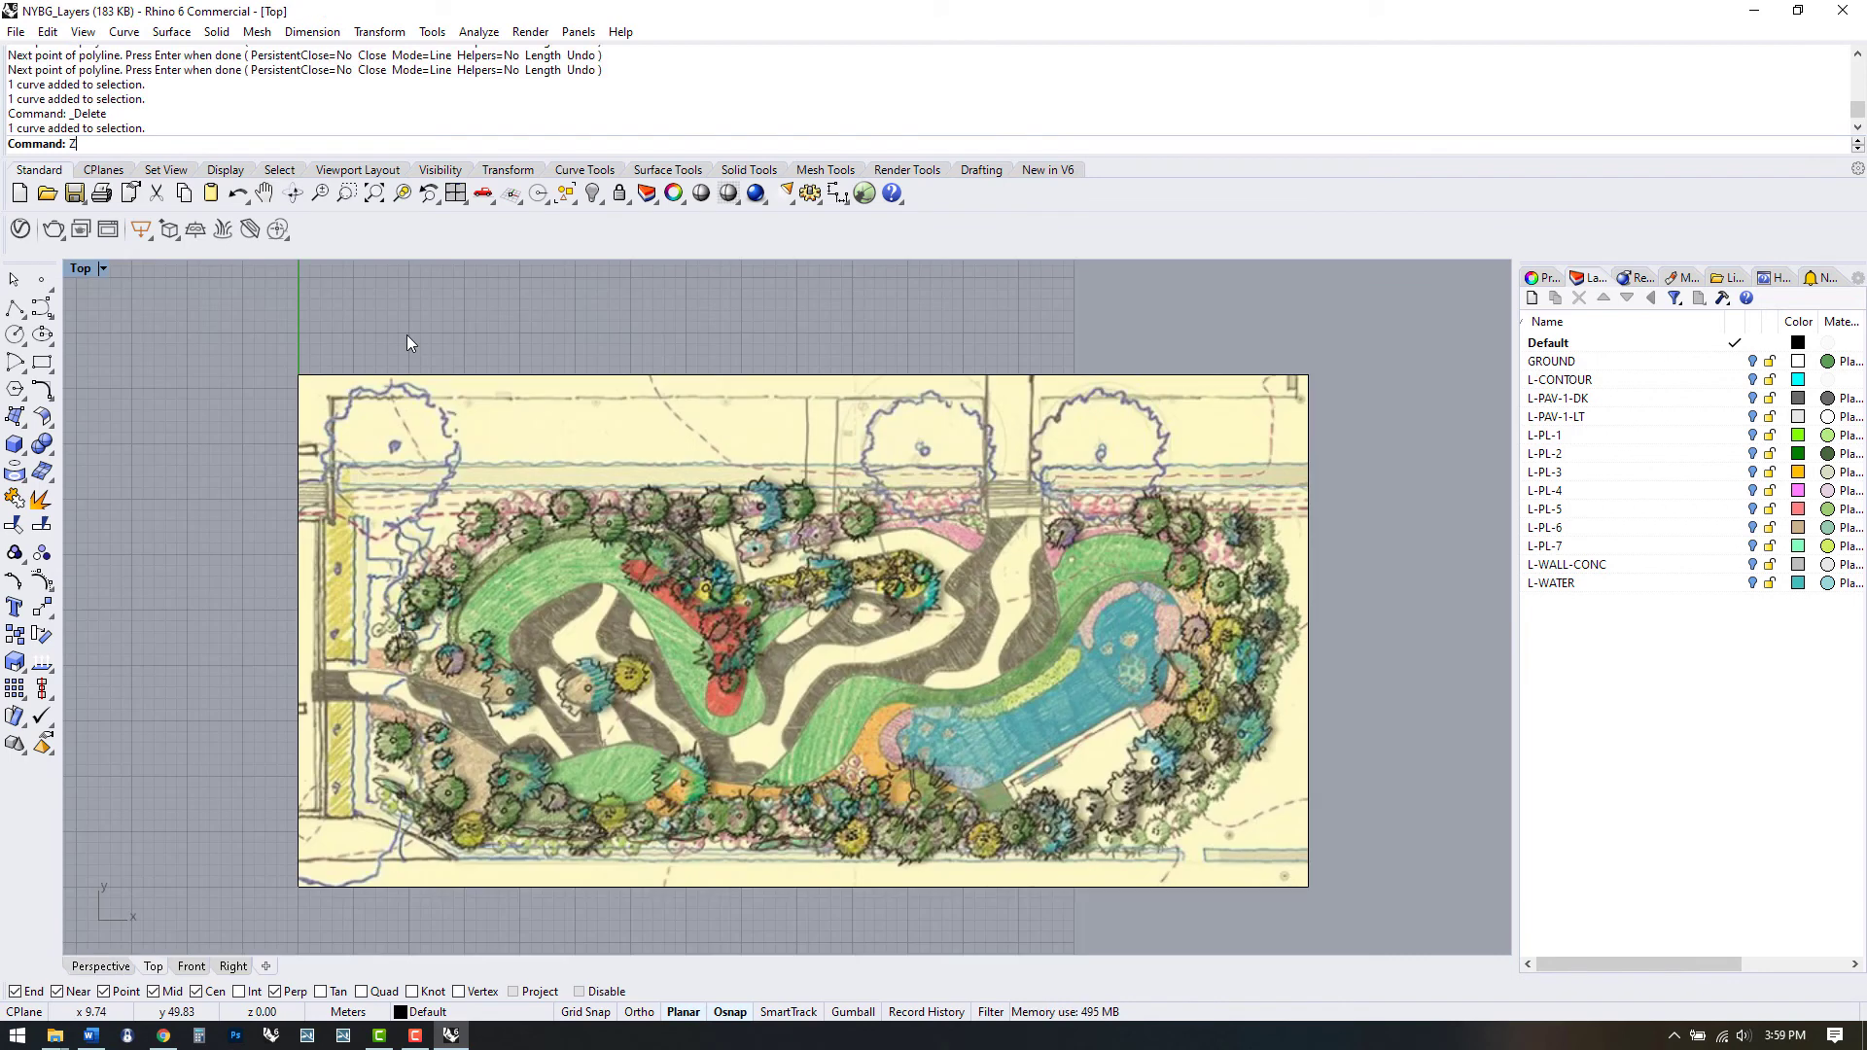
Step: Zoom the Top view to extents with Z, E, repeating after scrolling
type("z")
key("Return")
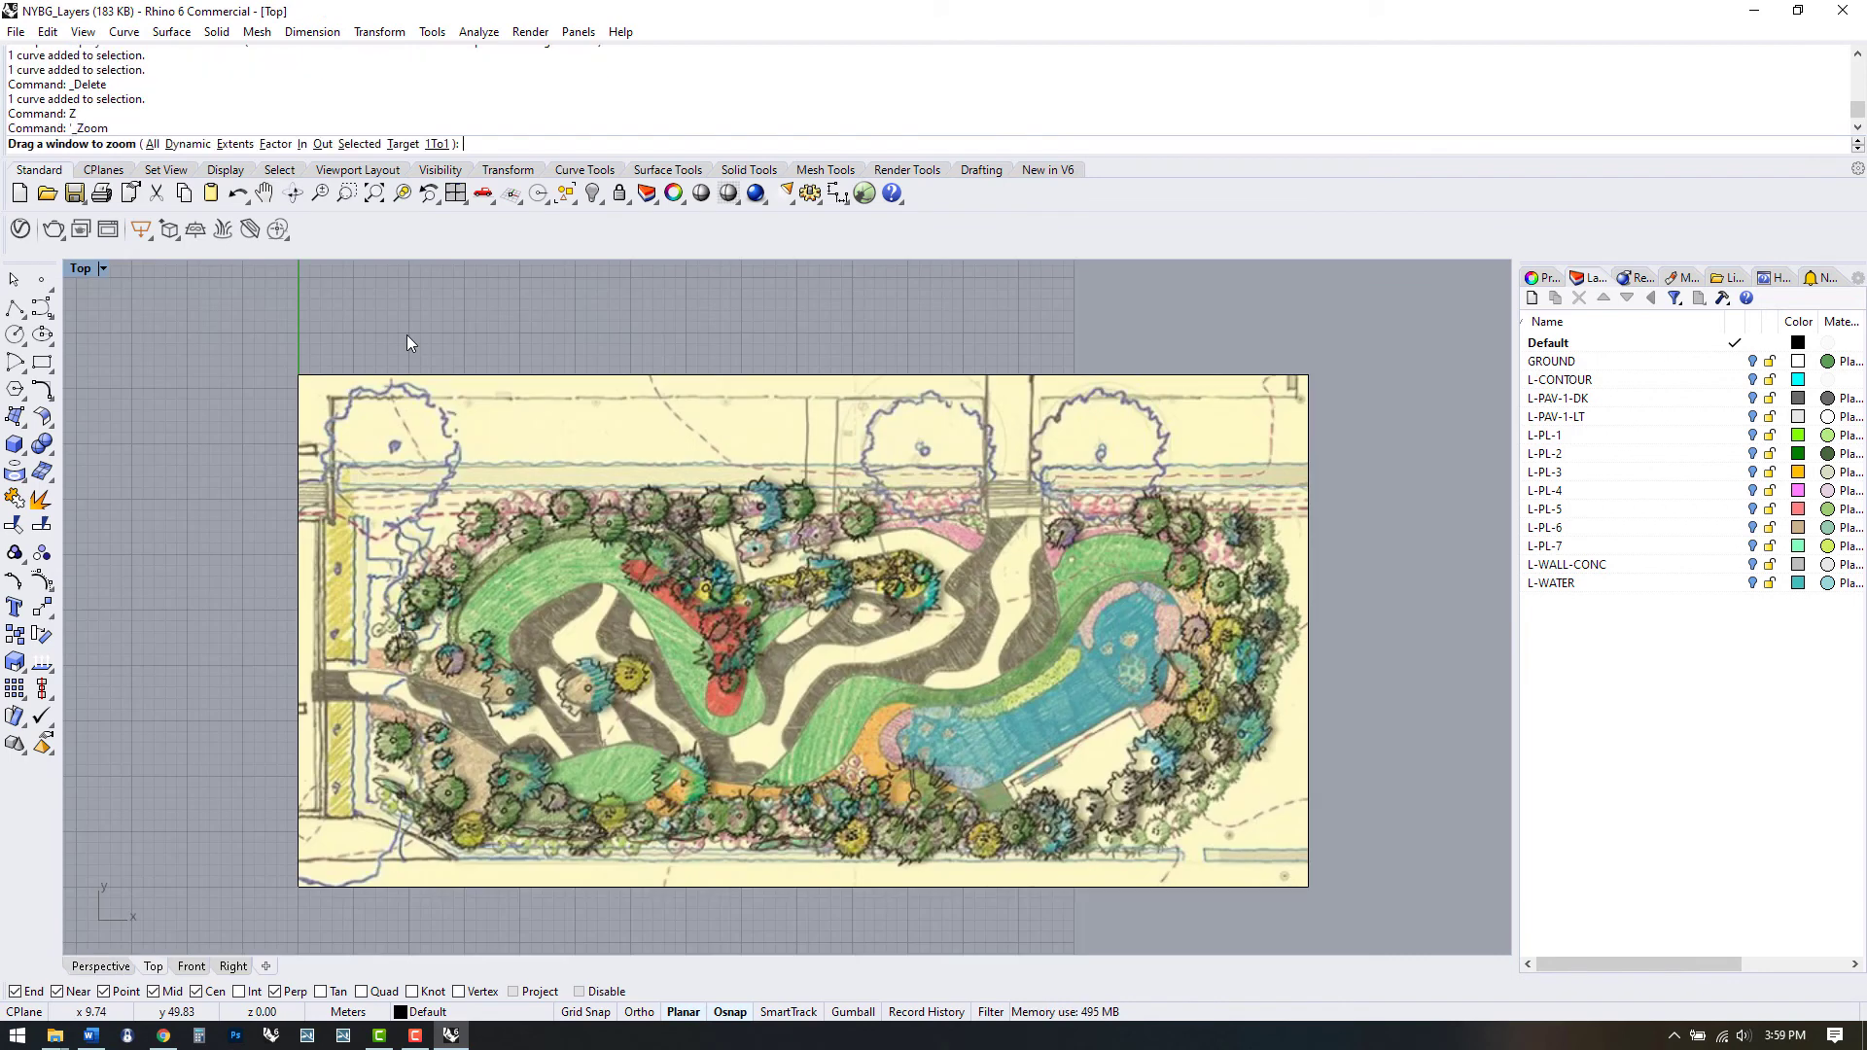
type("e")
key("Return")
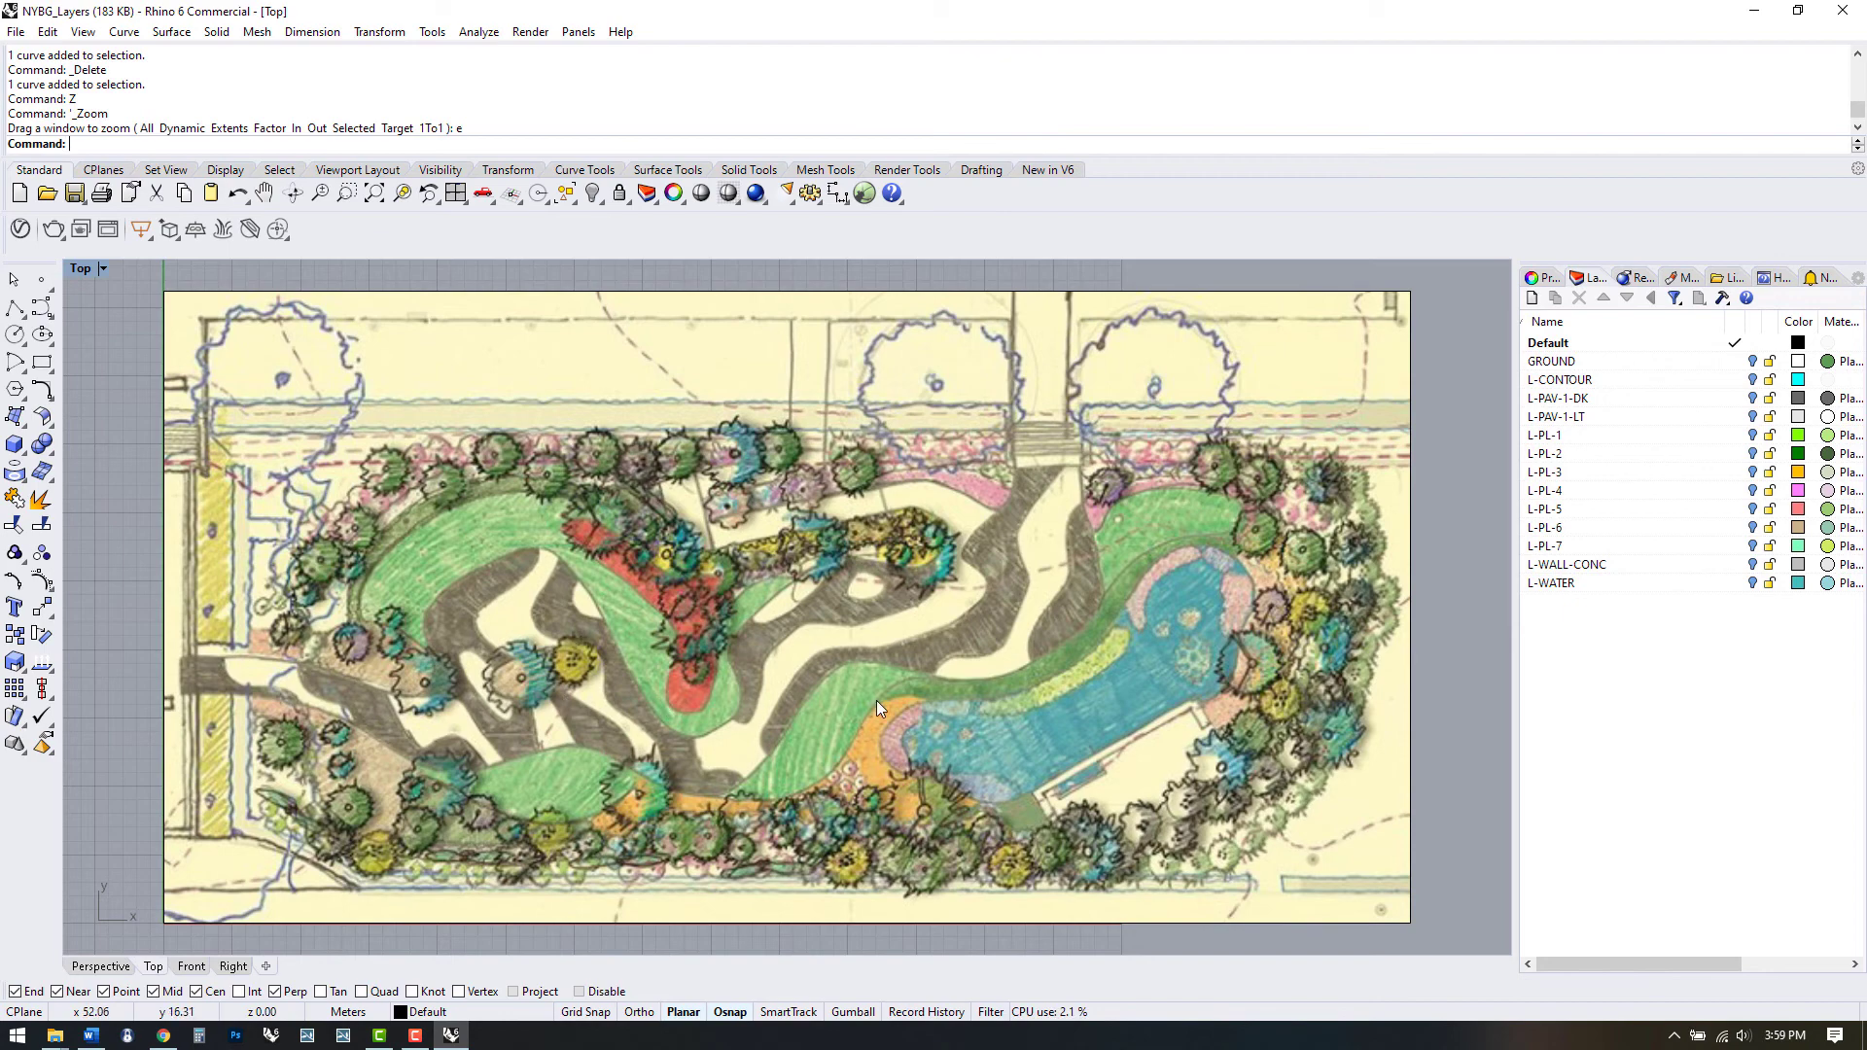
scroll(562, 692, "down", 10)
scroll(705, 781, "down", 3)
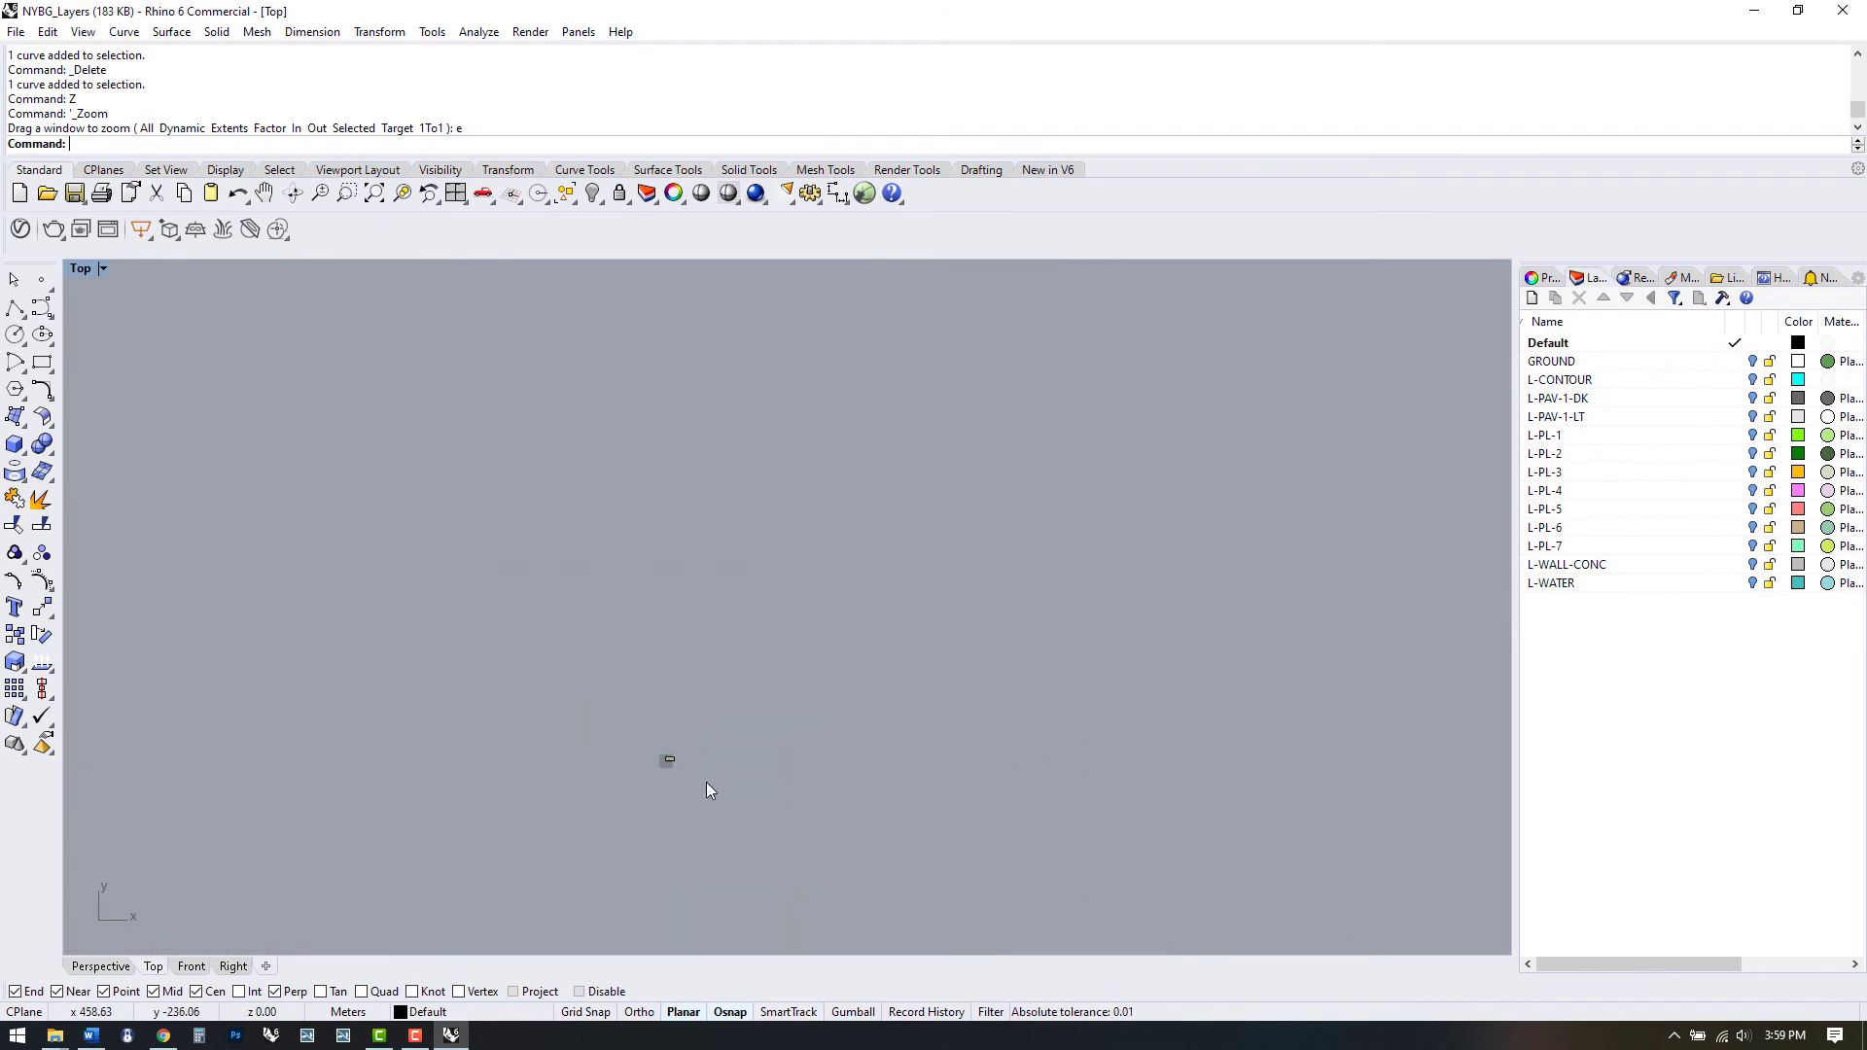
type("z")
key("Return")
type("e")
key("Return")
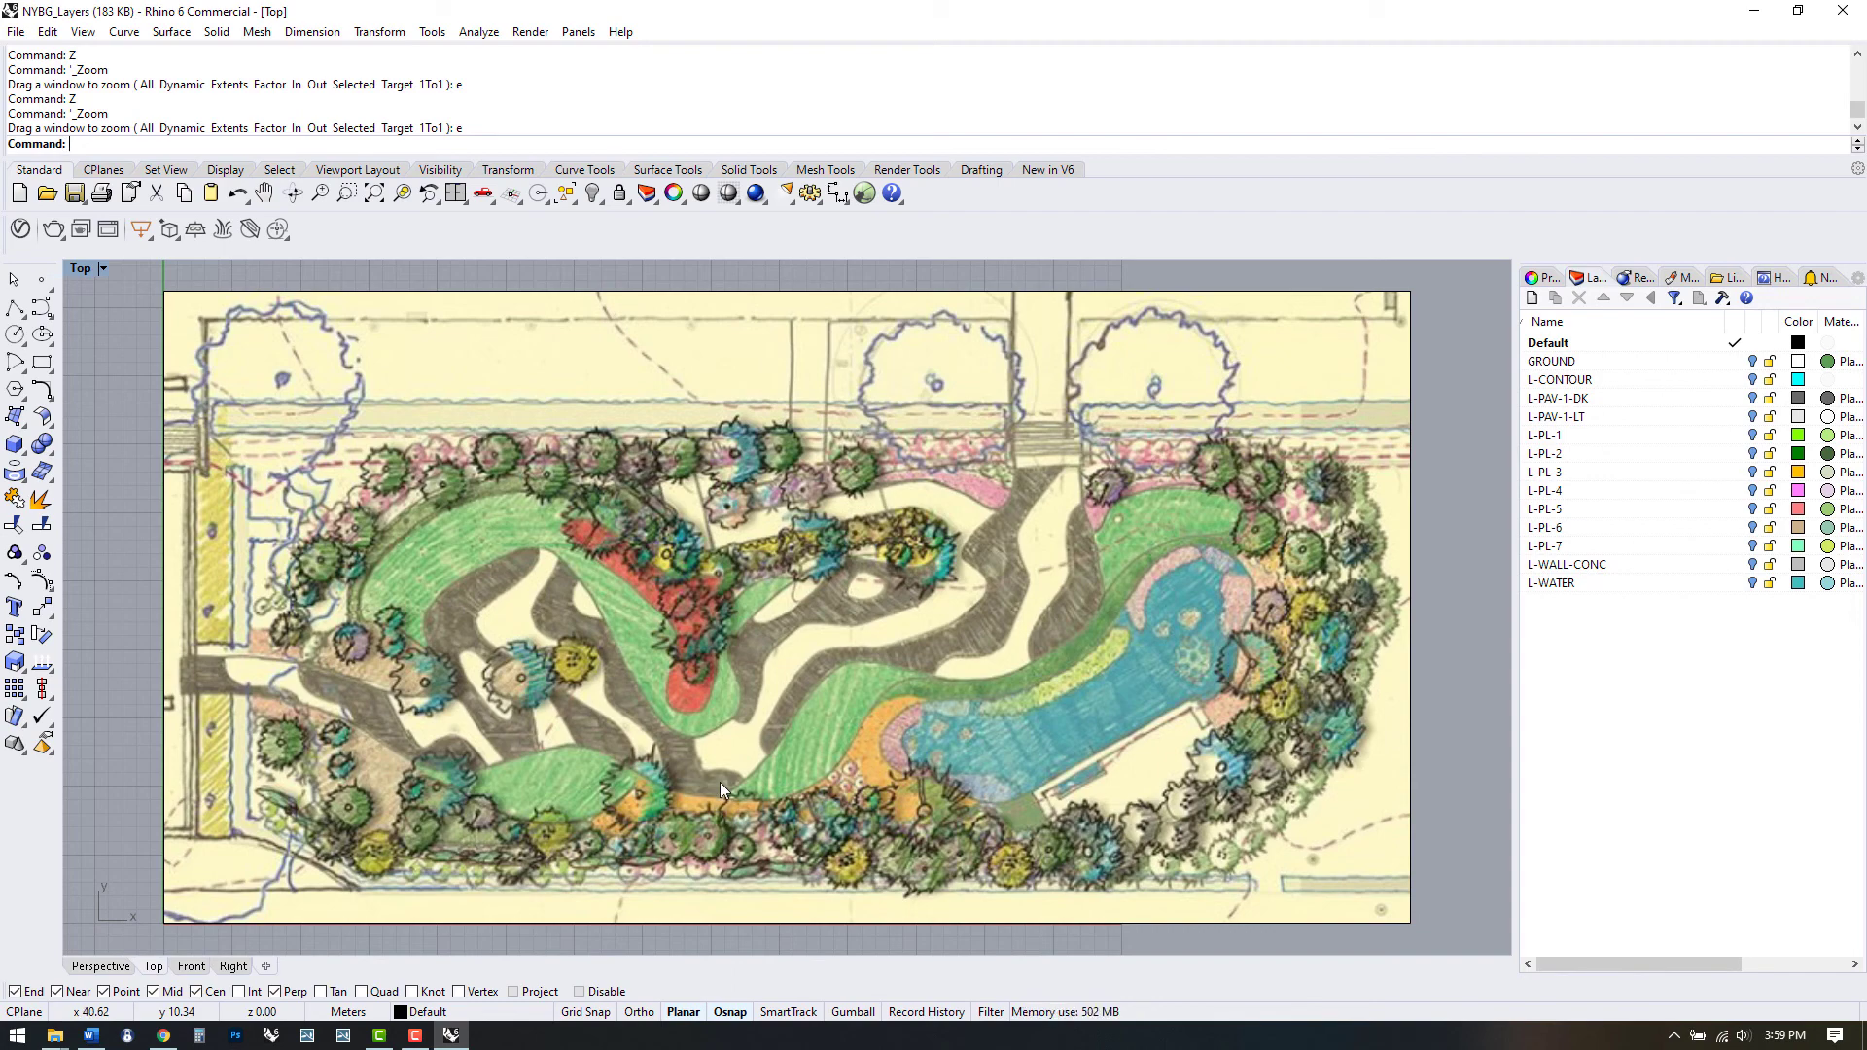
scroll(588, 816, "down", 10)
Step: Add a point far from the sketch, zoom to it with ZSA, and nudge it up-right
type("point")
key("Return")
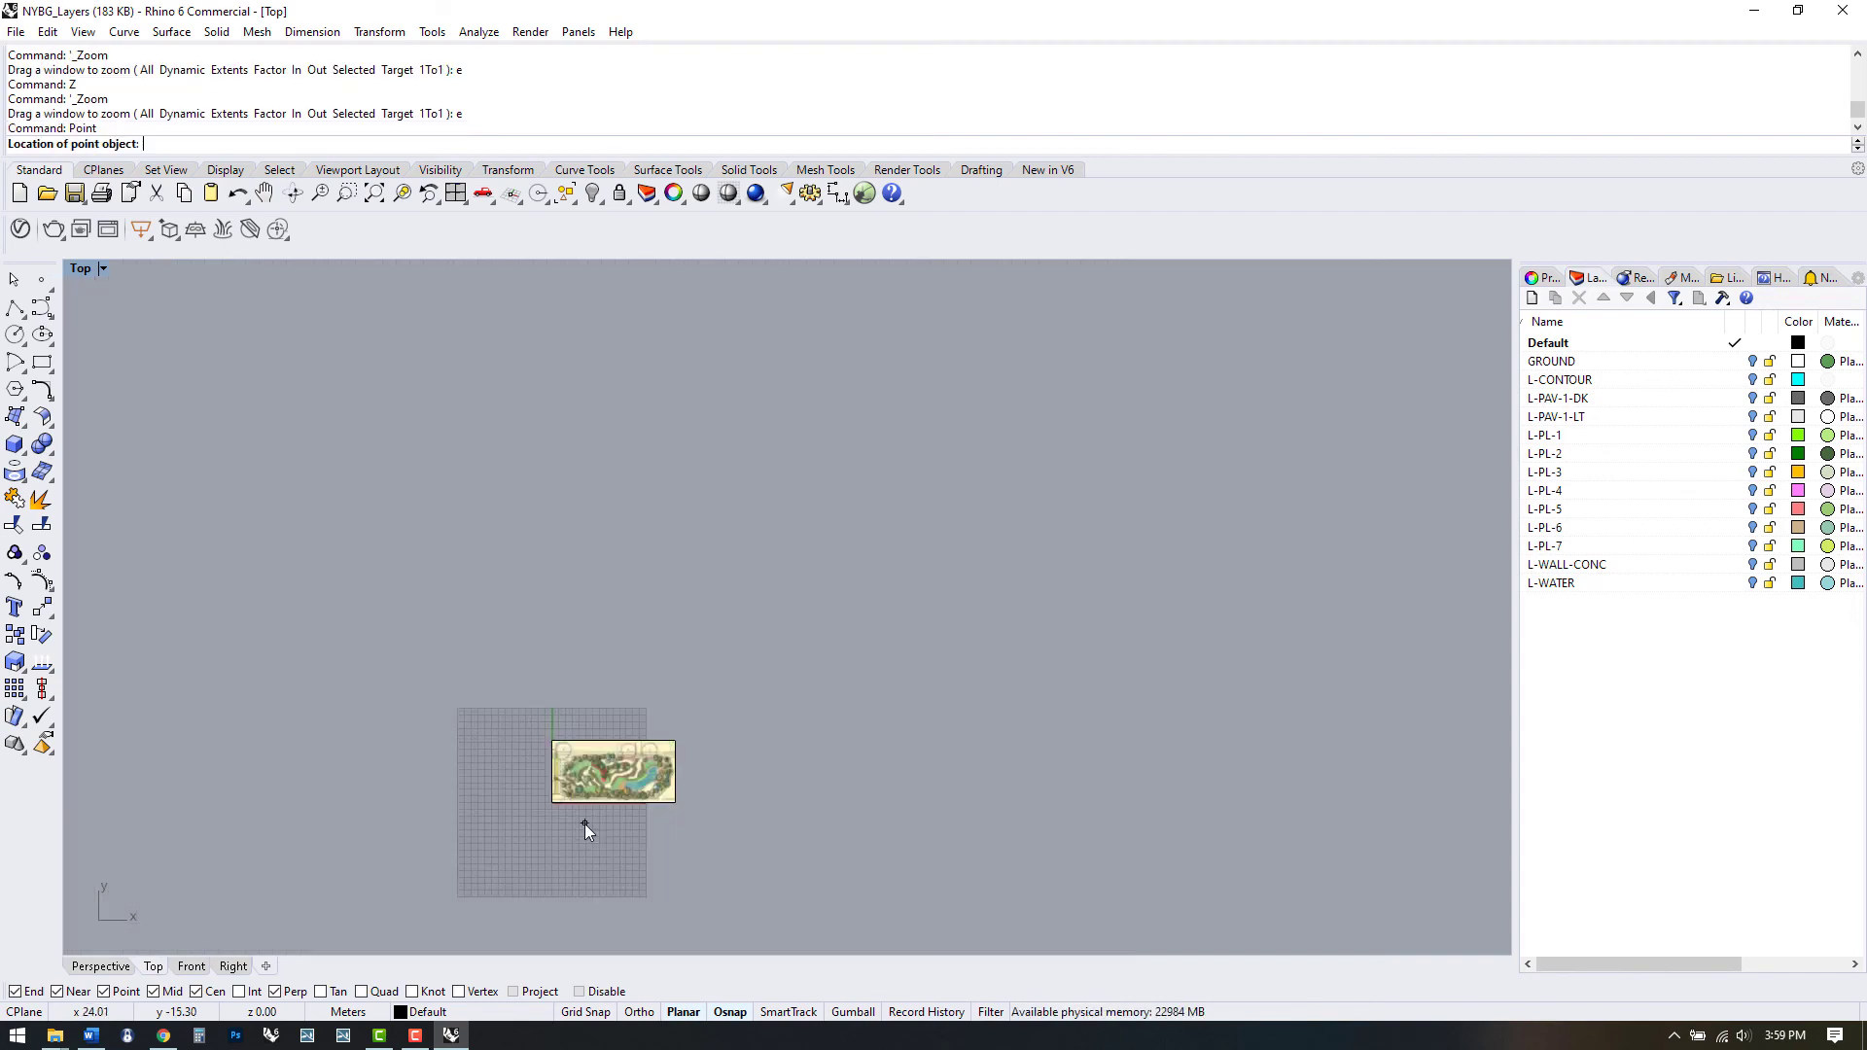
left_click(1083, 435)
left_click(1083, 435)
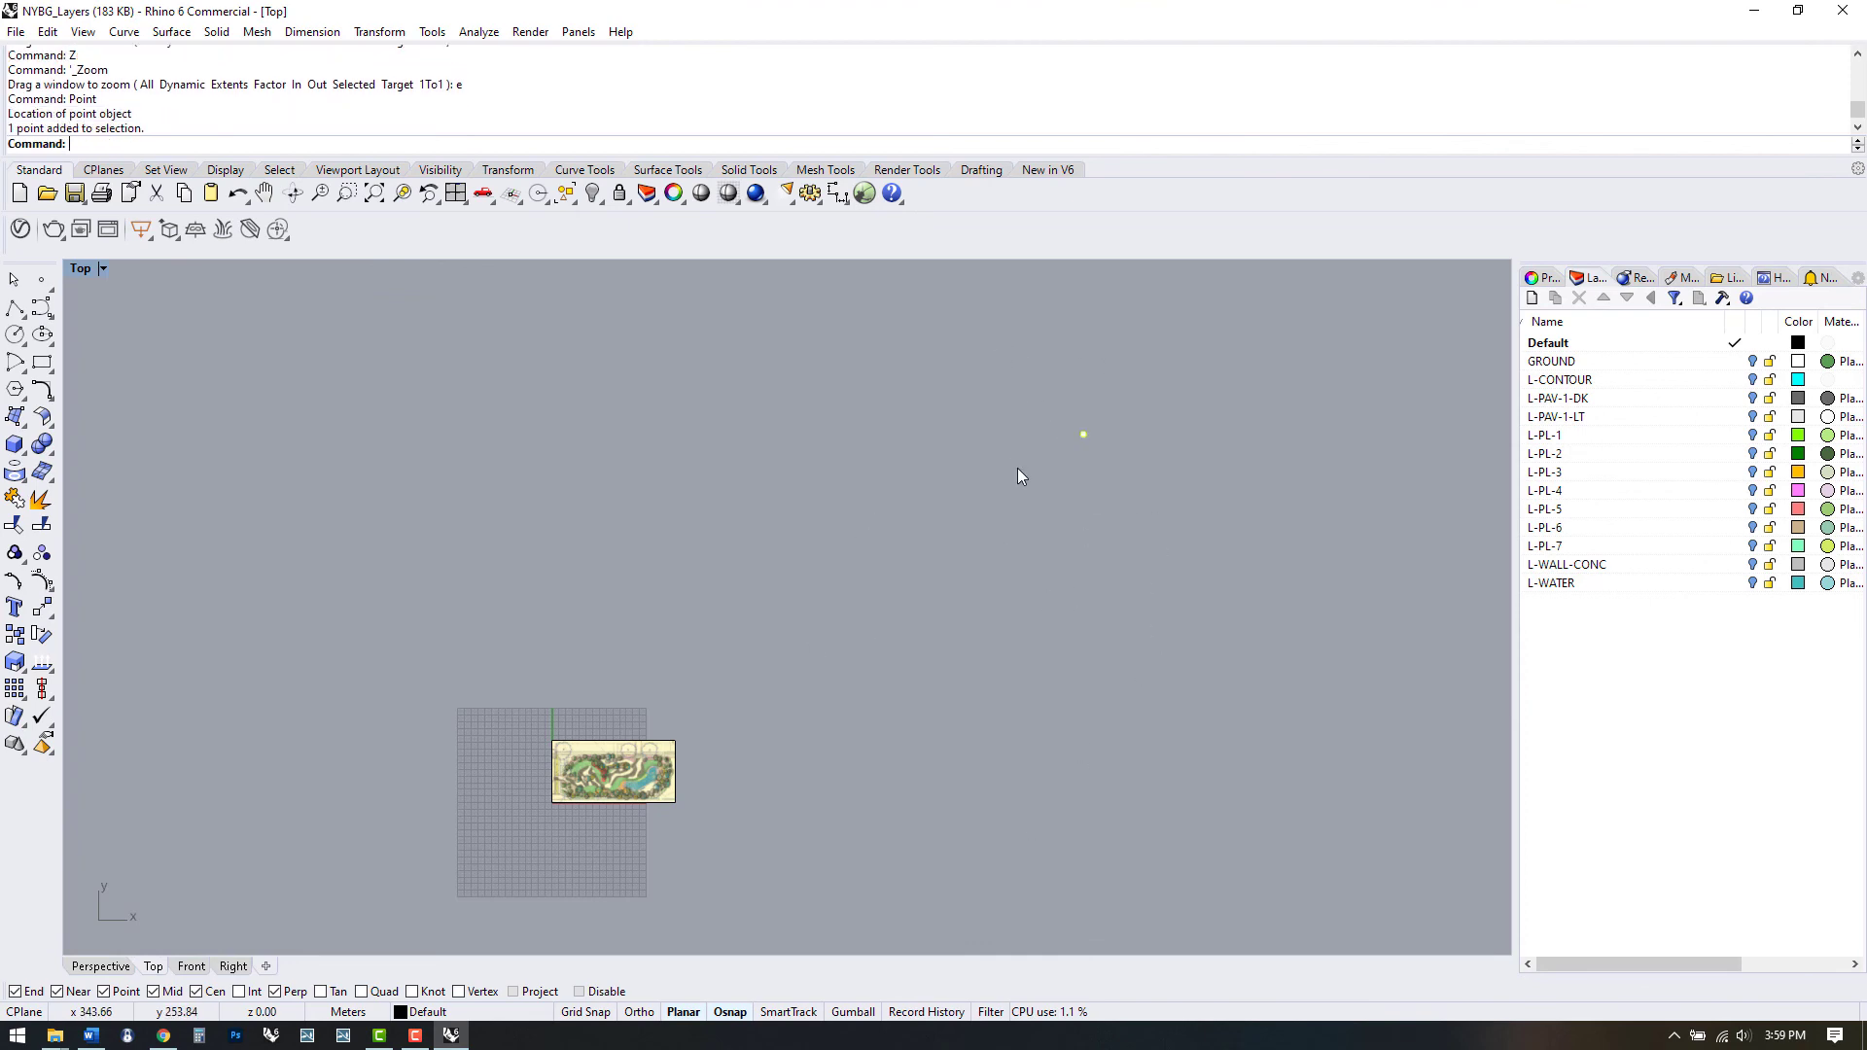
type("ZSA")
key("Return")
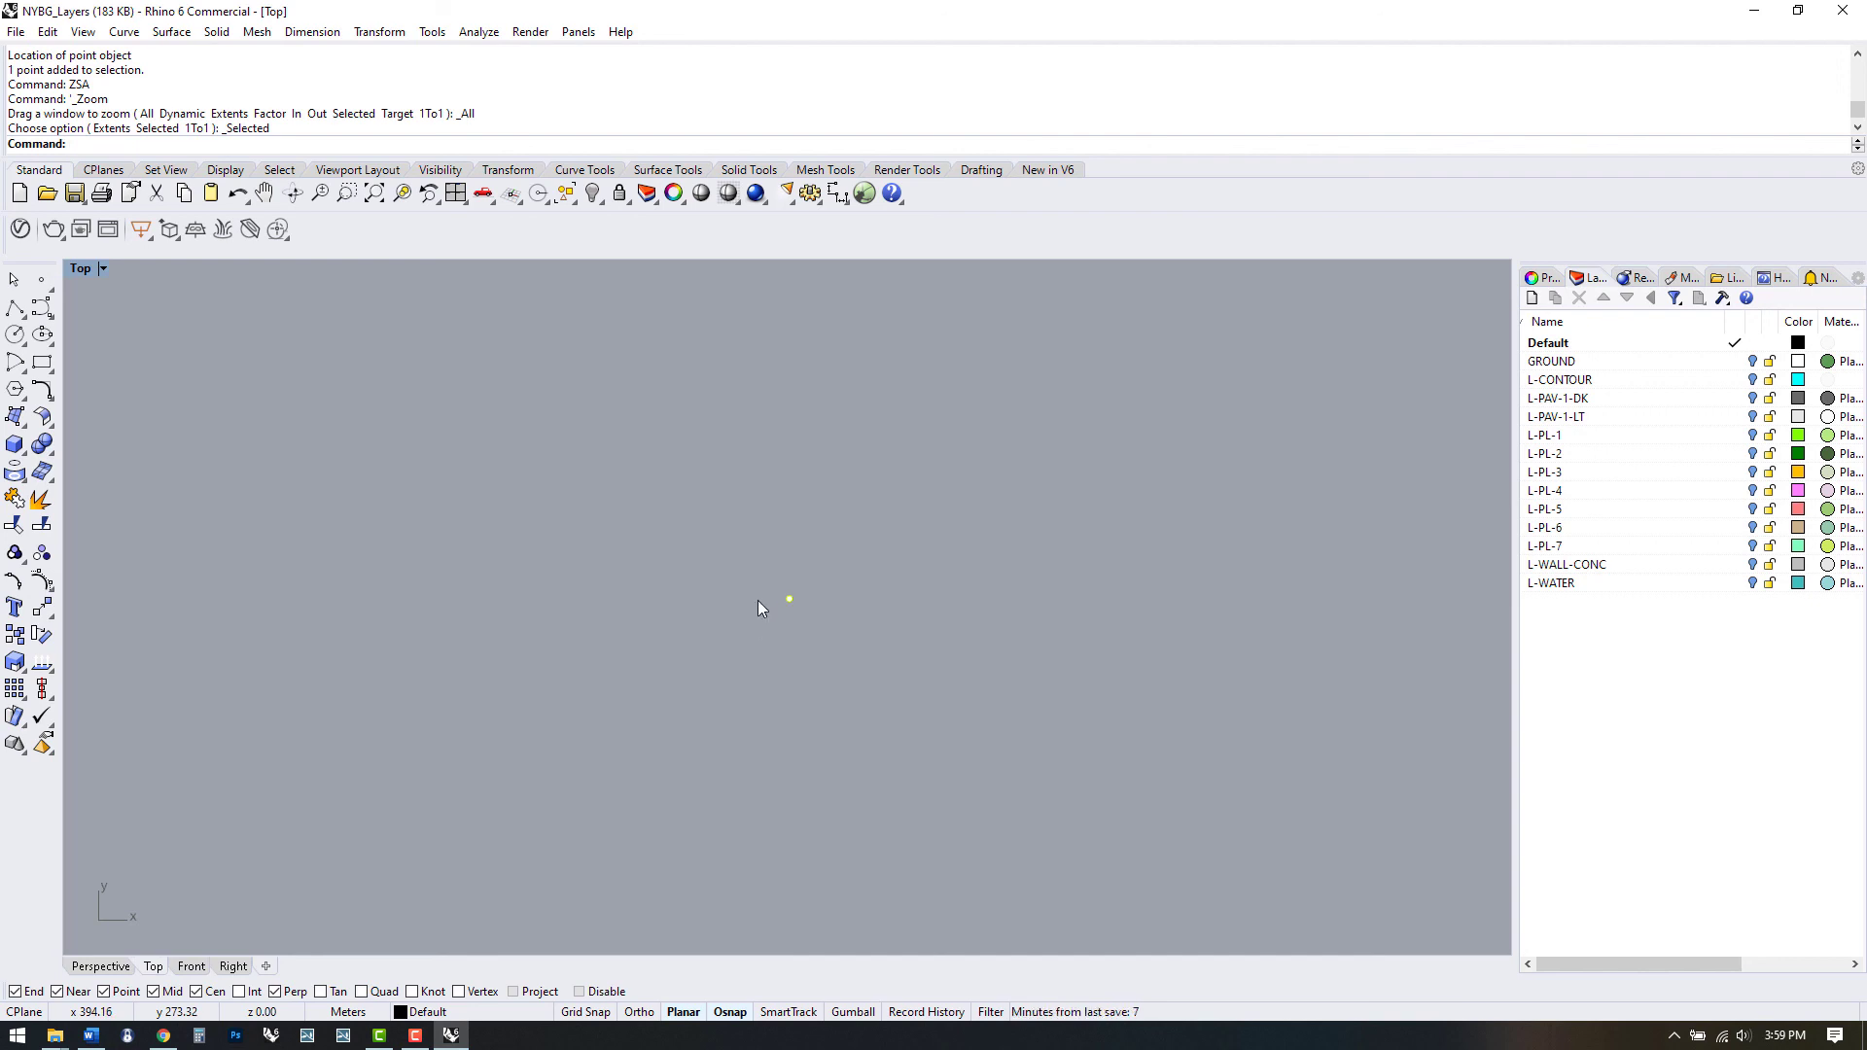
left_click_drag(827, 604, 908, 589)
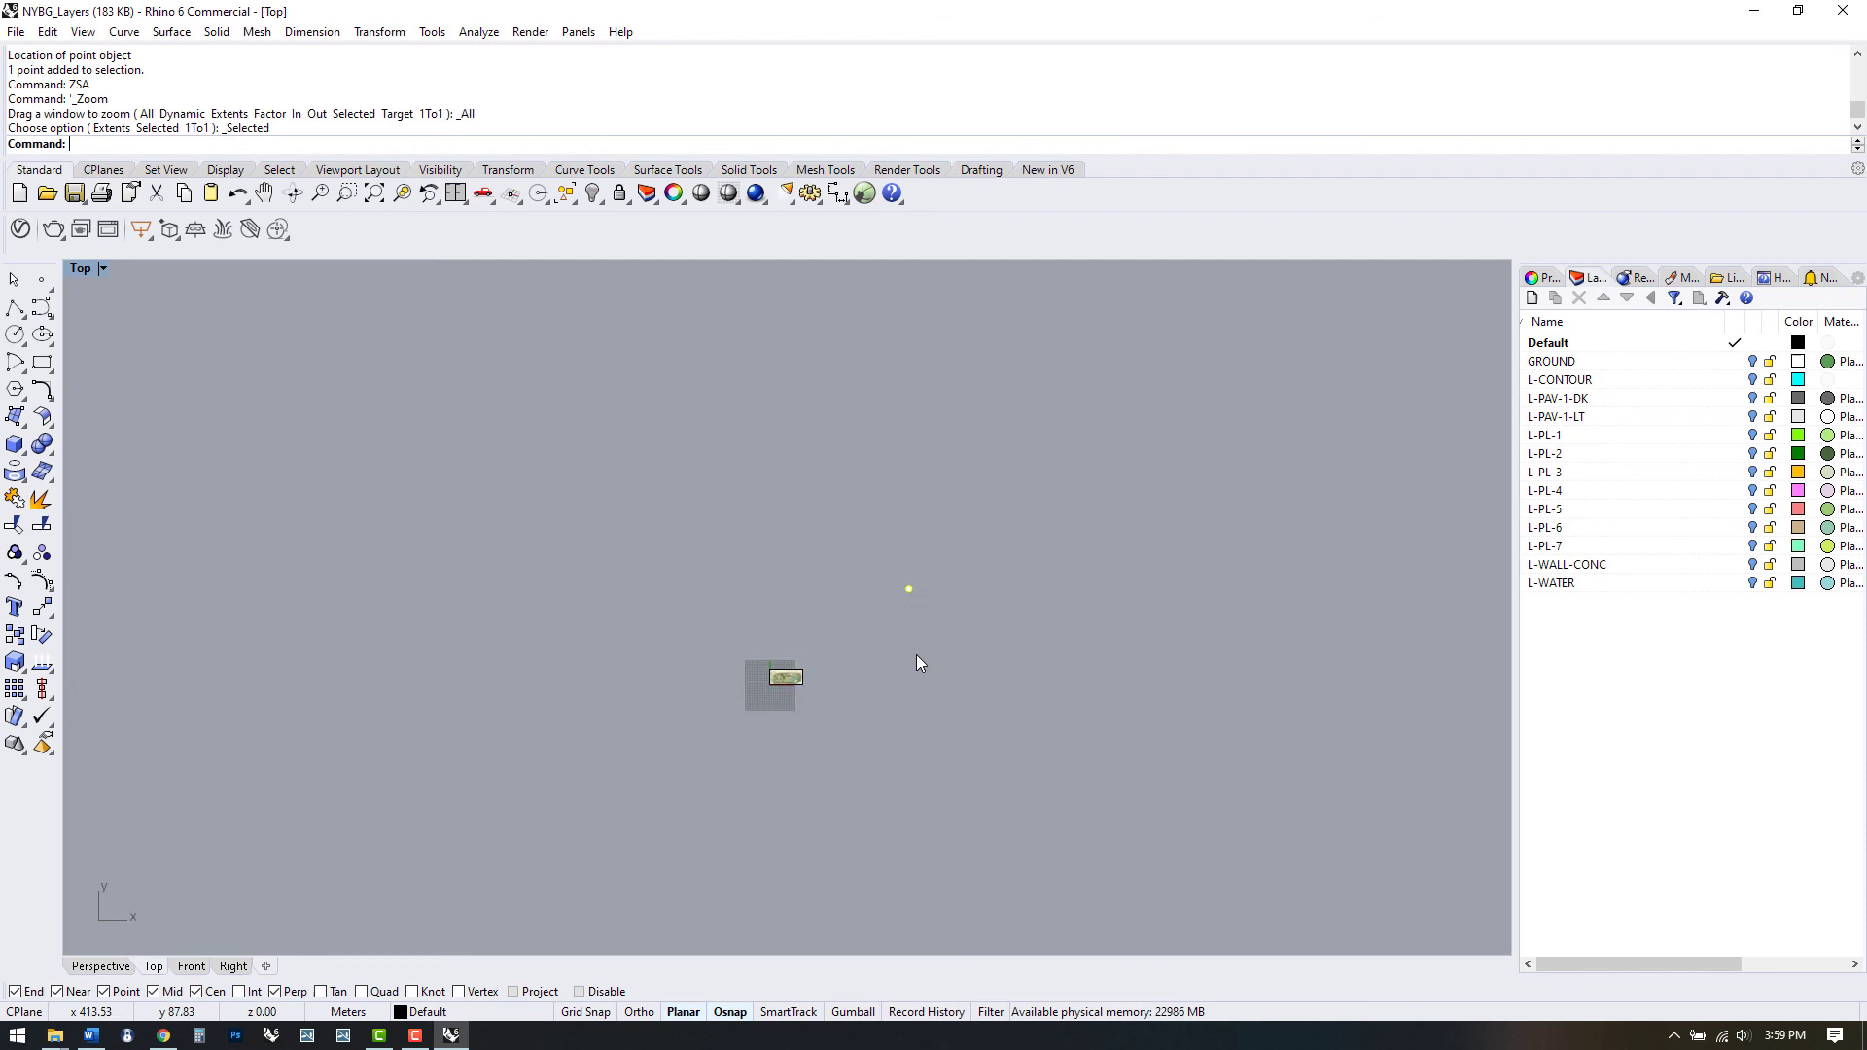
Step: Zoom to extents, then ZSA on the sketch picture so it alone fills the view
key("Return")
type("e")
key("Return")
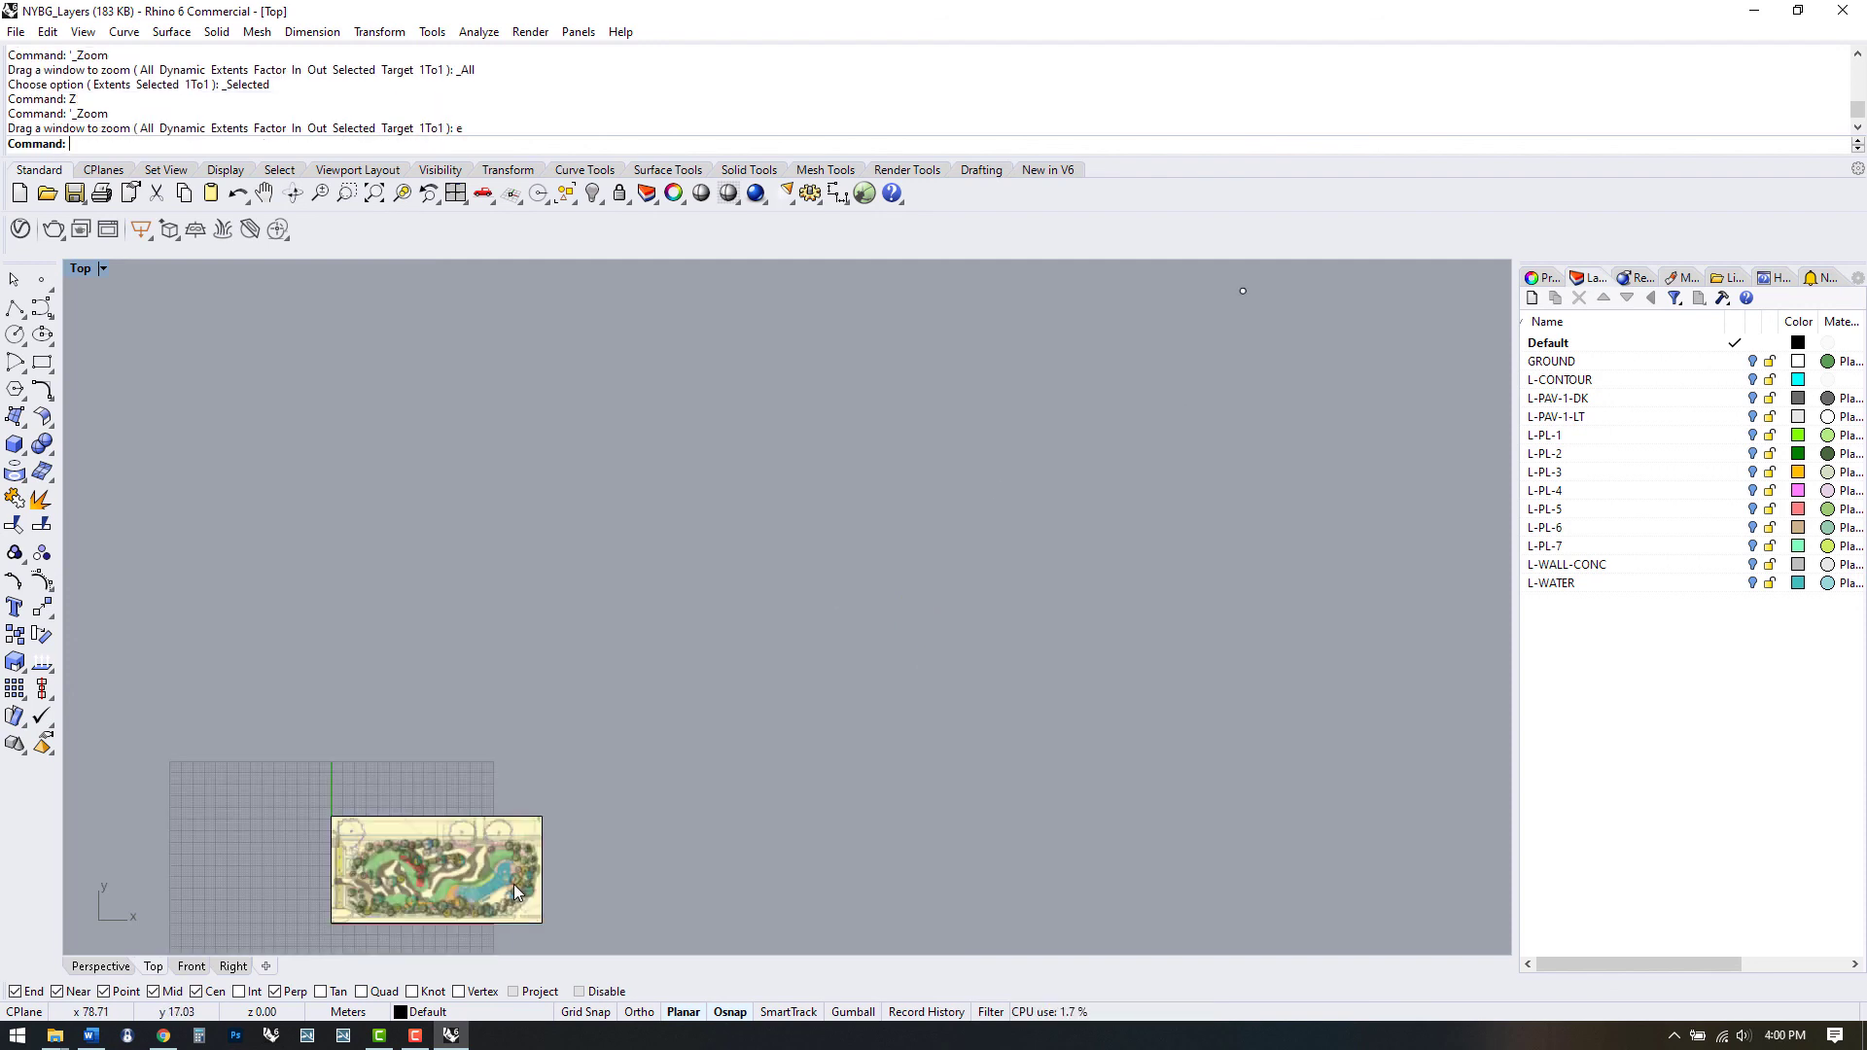
left_click(486, 833)
type("ZSA")
key("Return")
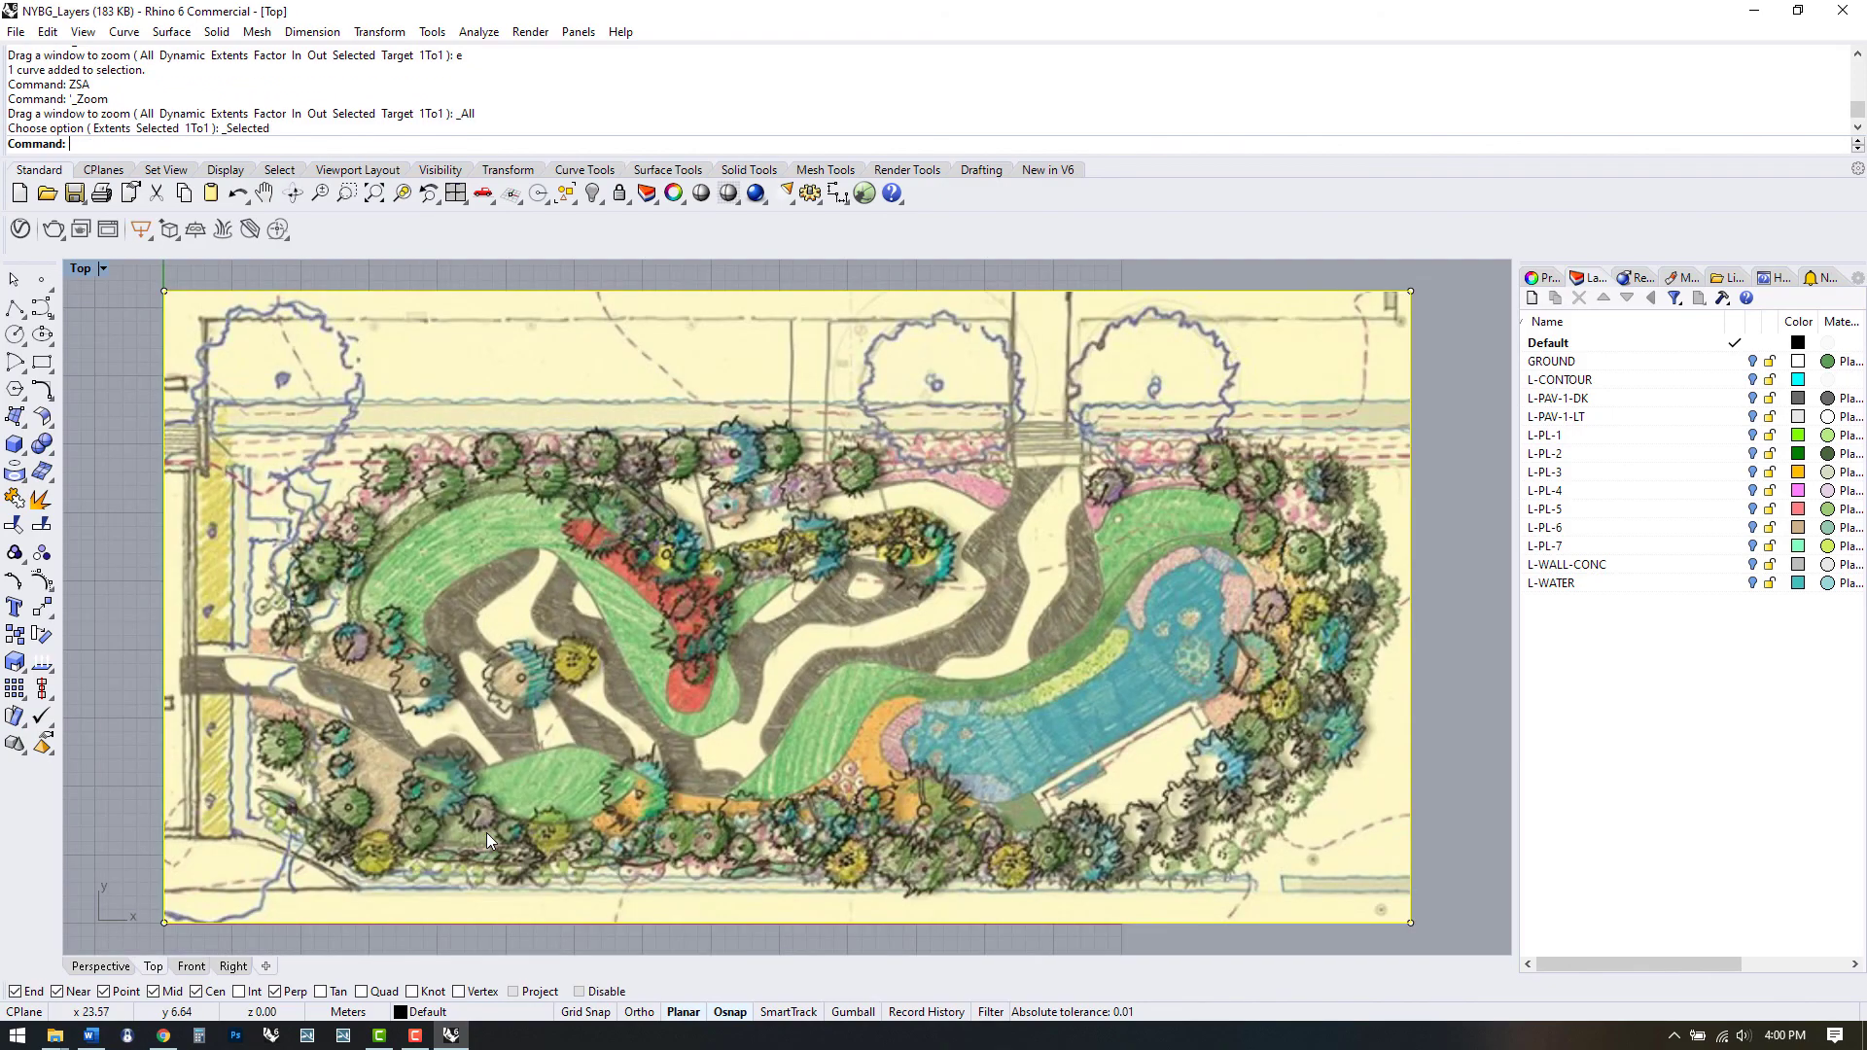